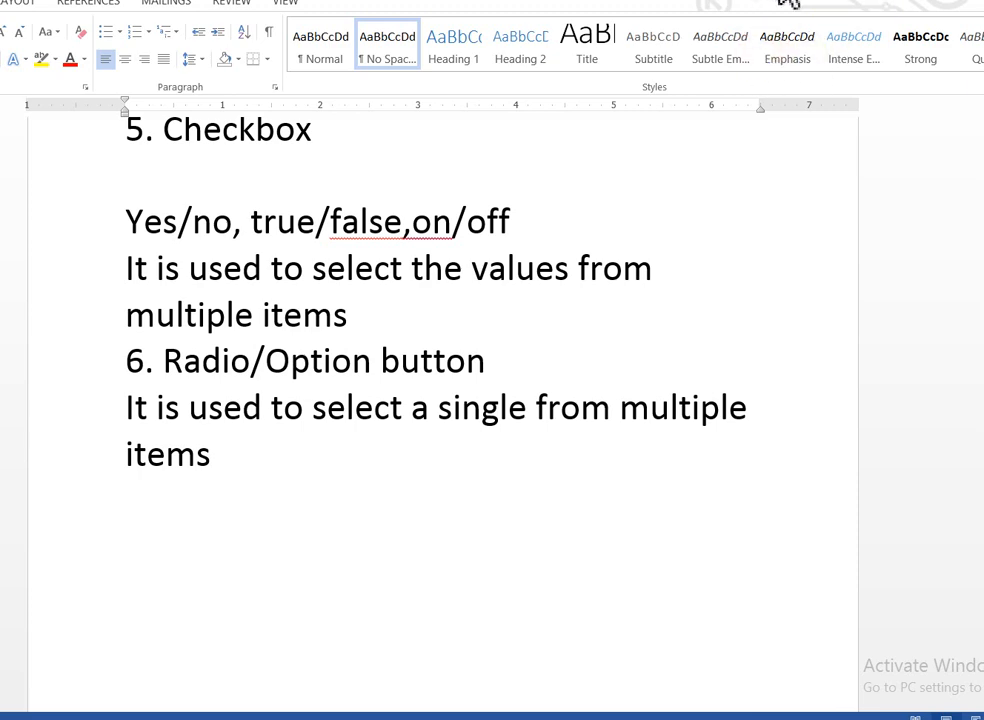
Add the heading "7. Command button" on a new line after the Radio/Option button description
left_click(185, 514)
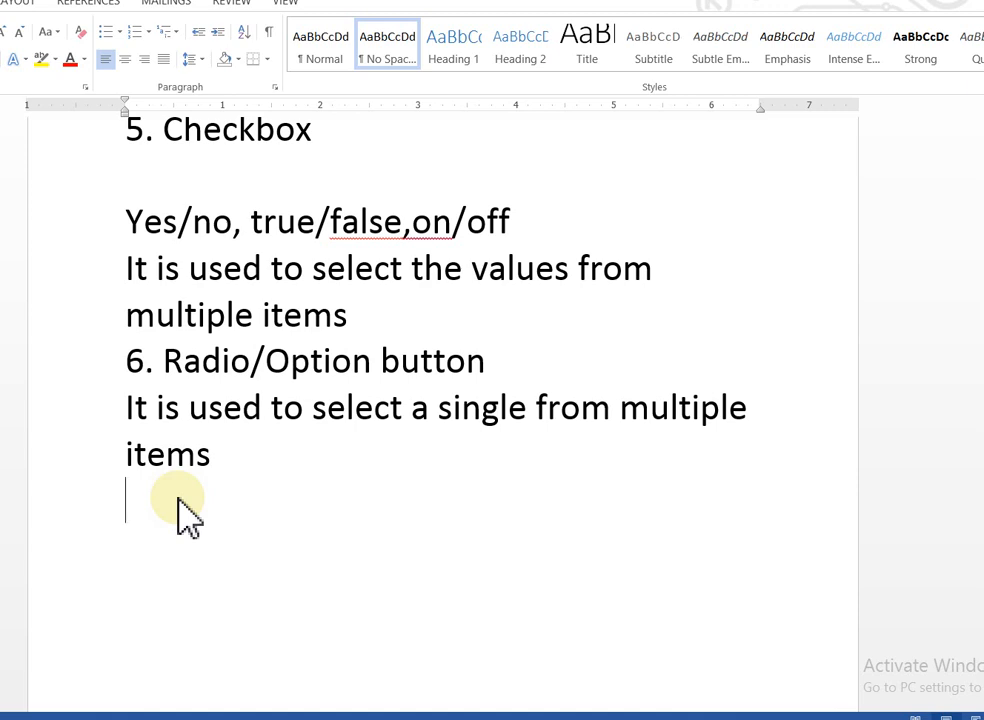
type("7- ")
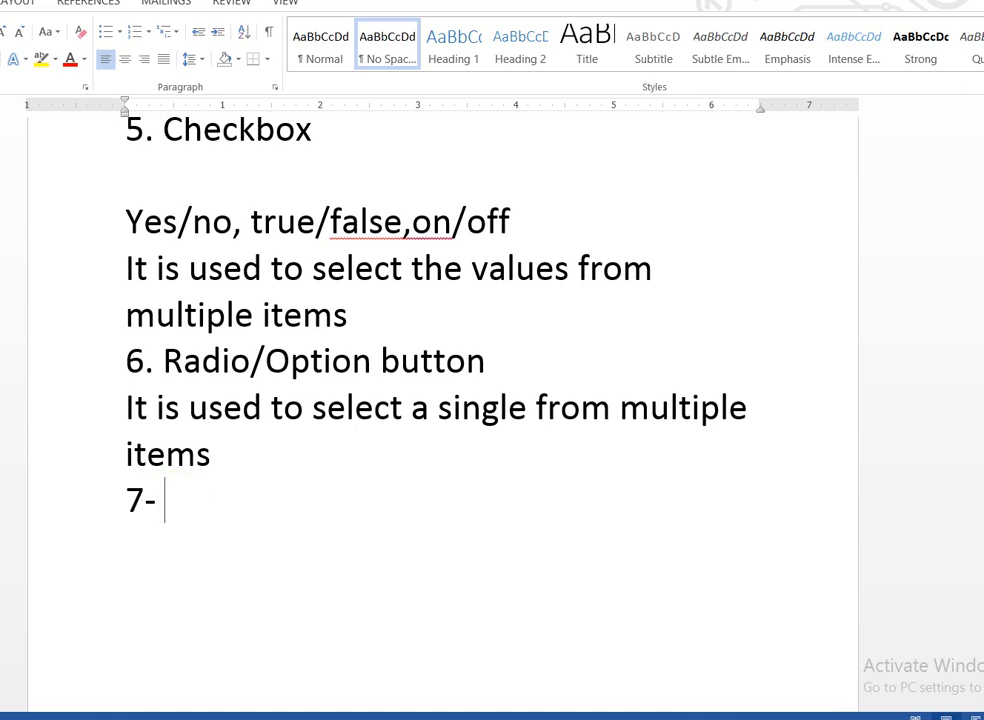
type(" Comm")
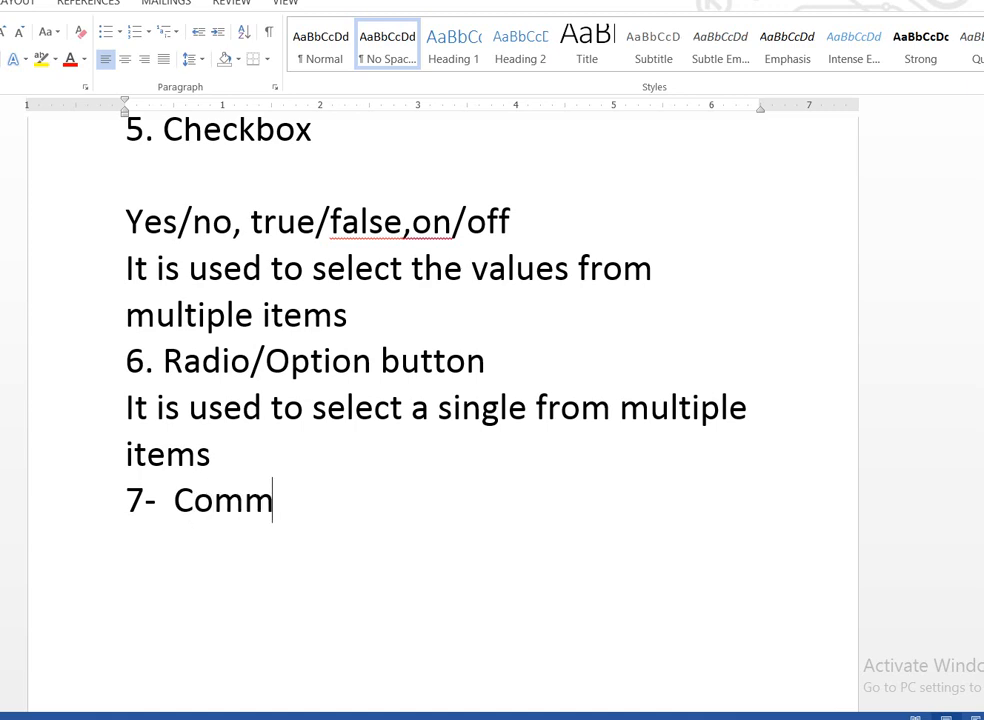
type("and button")
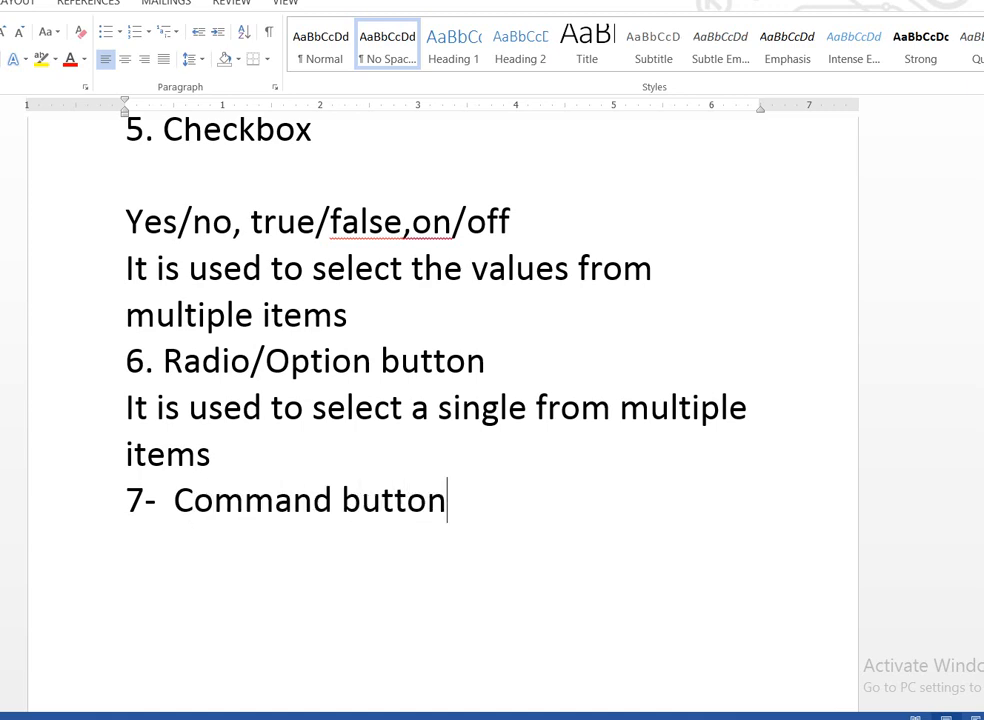
key("Return")
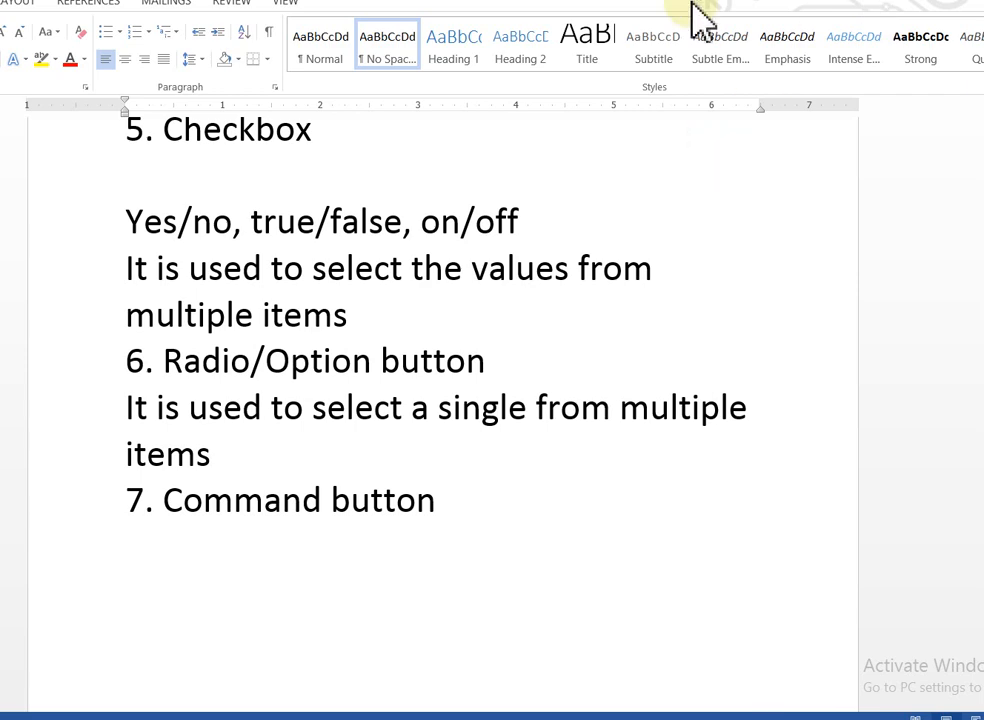
Add an arrow line reading "Used to perform actions" below the Command button heading
left_click(465, 545)
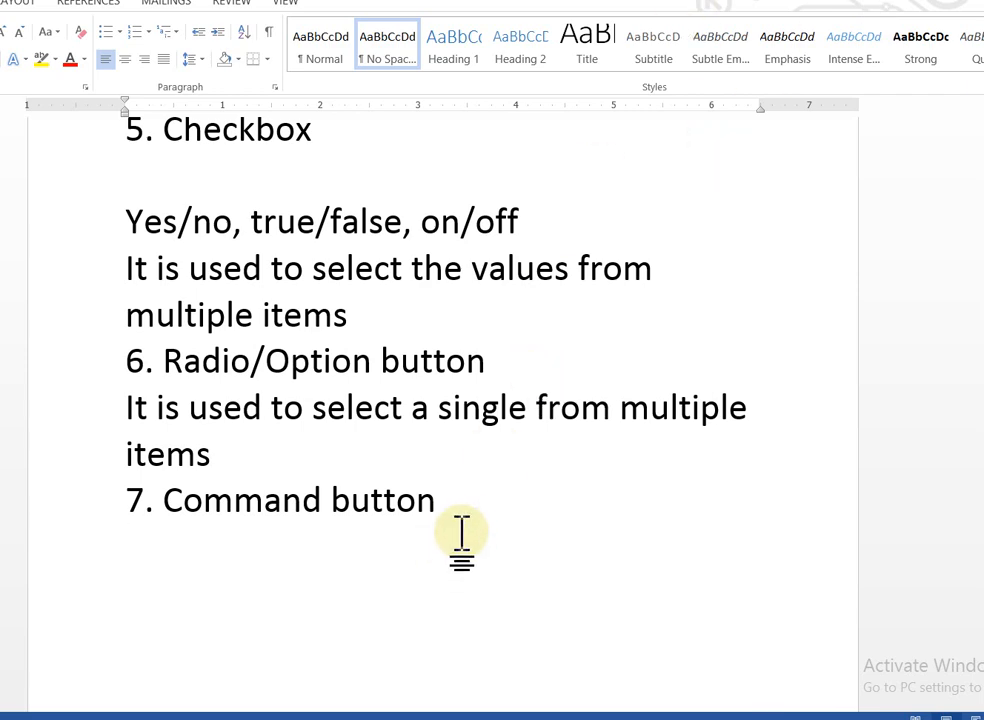
type("--> ")
type("Used ")
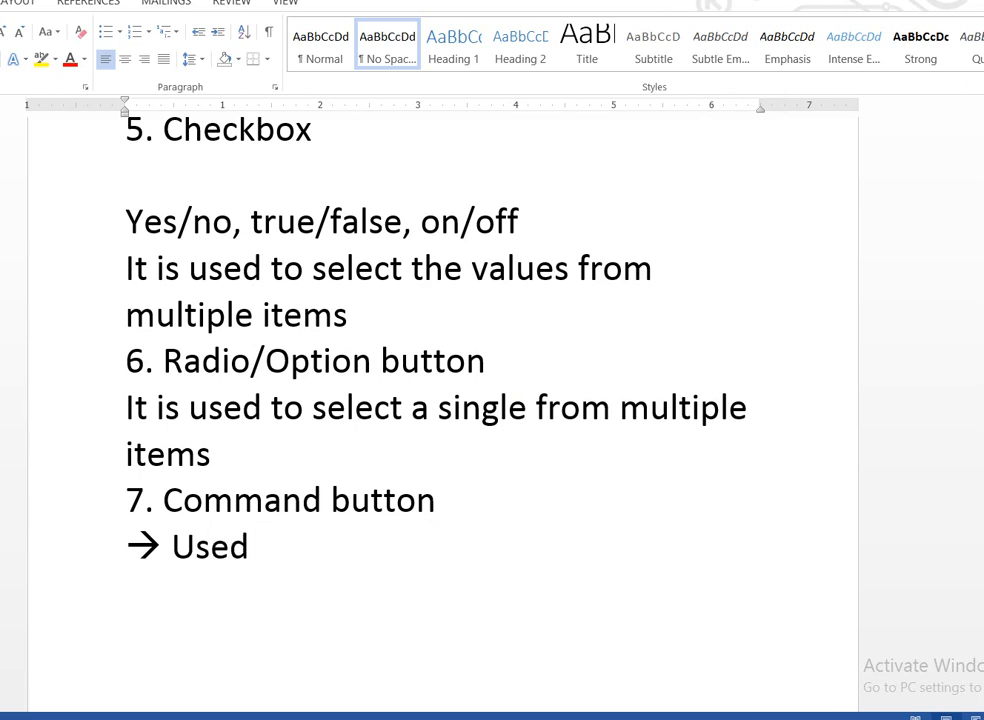
type("to per")
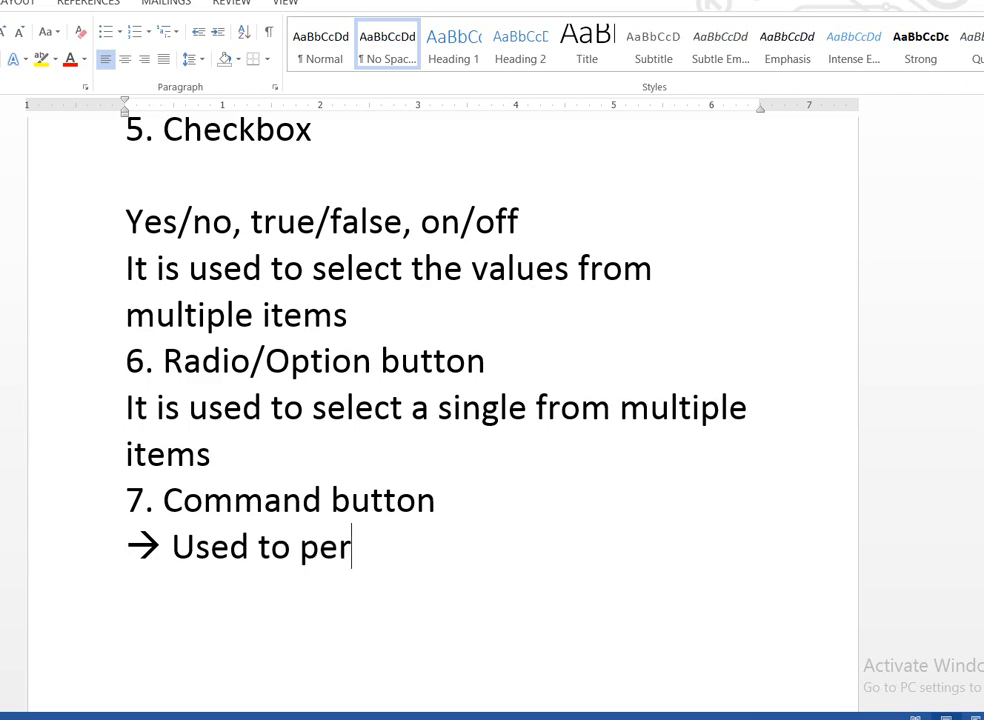
type("form a")
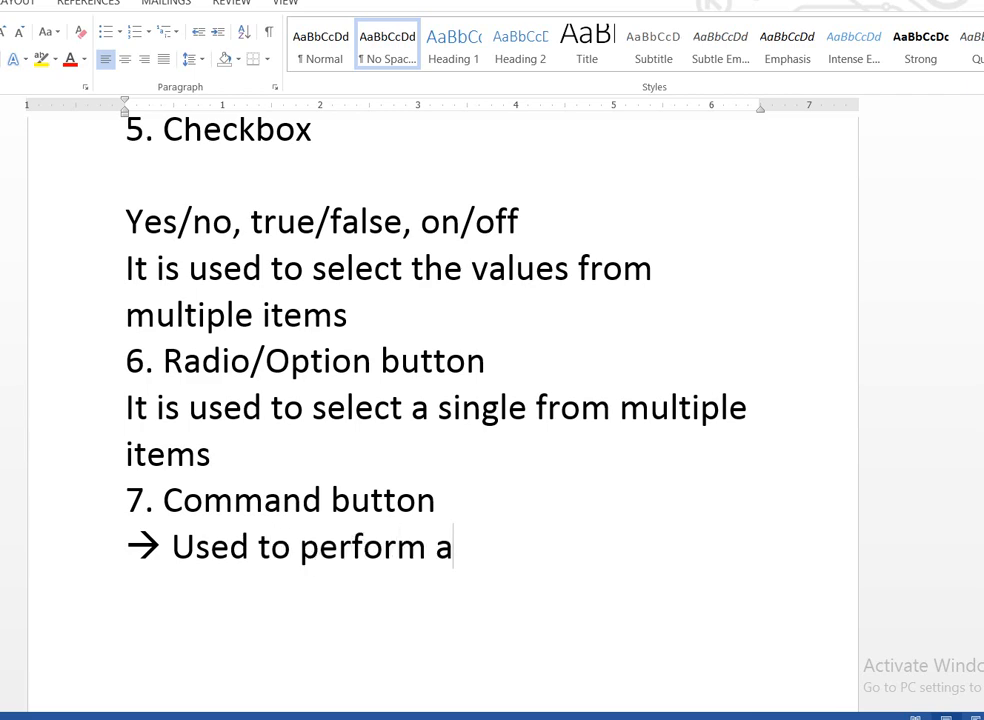
type("ctions")
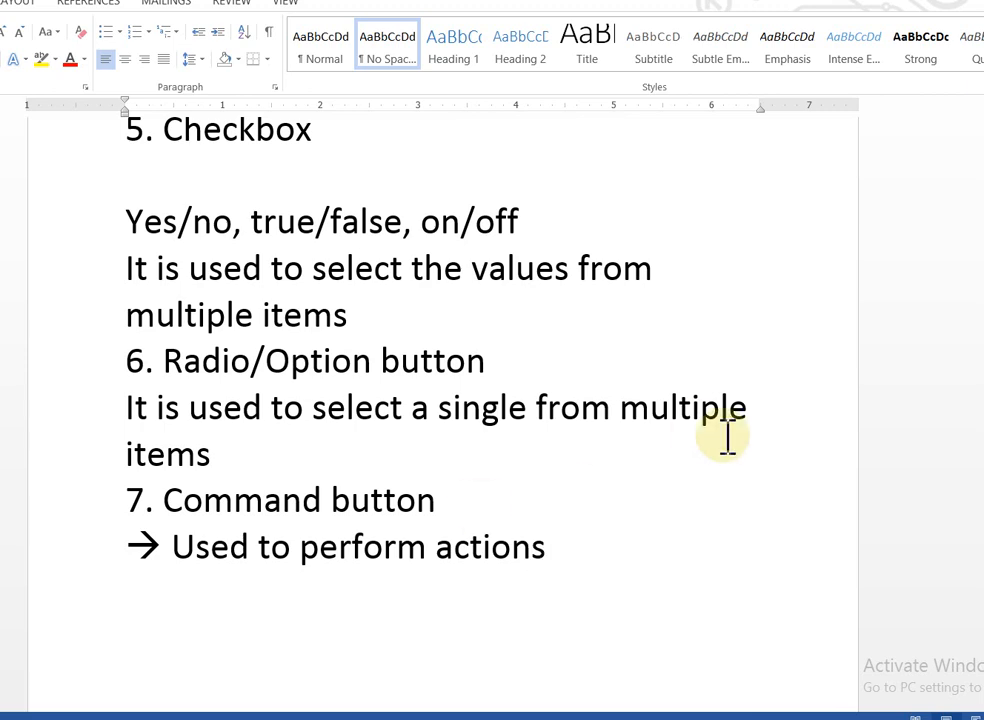
Add a second arrow line reading "action define" under Command button and start a new line after it
key("Return")
type("--> ac")
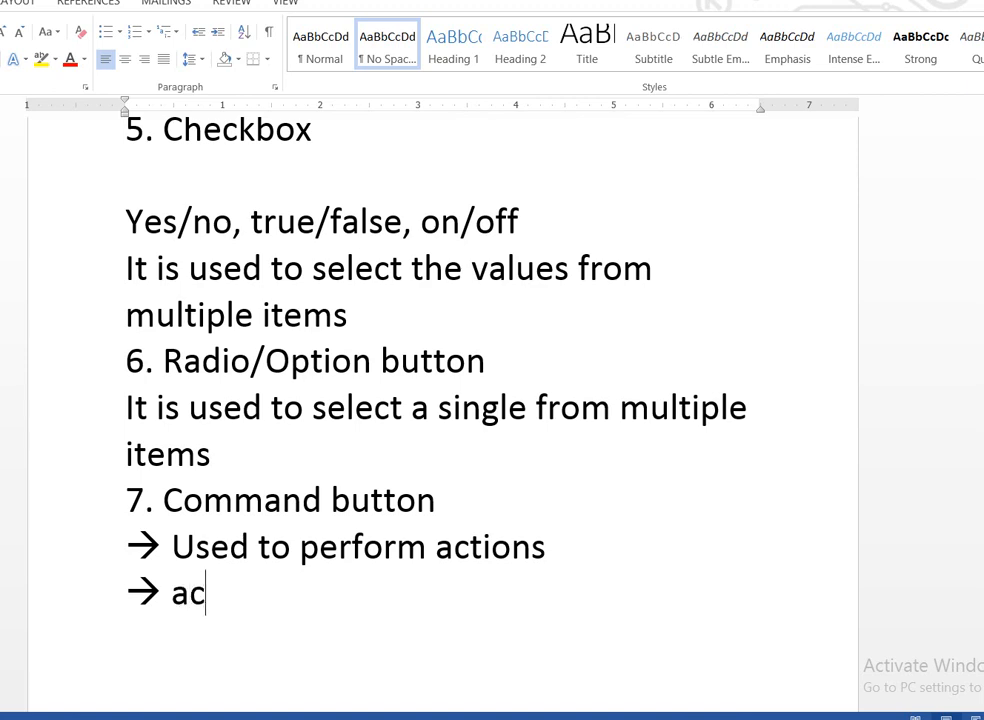
type("tion define")
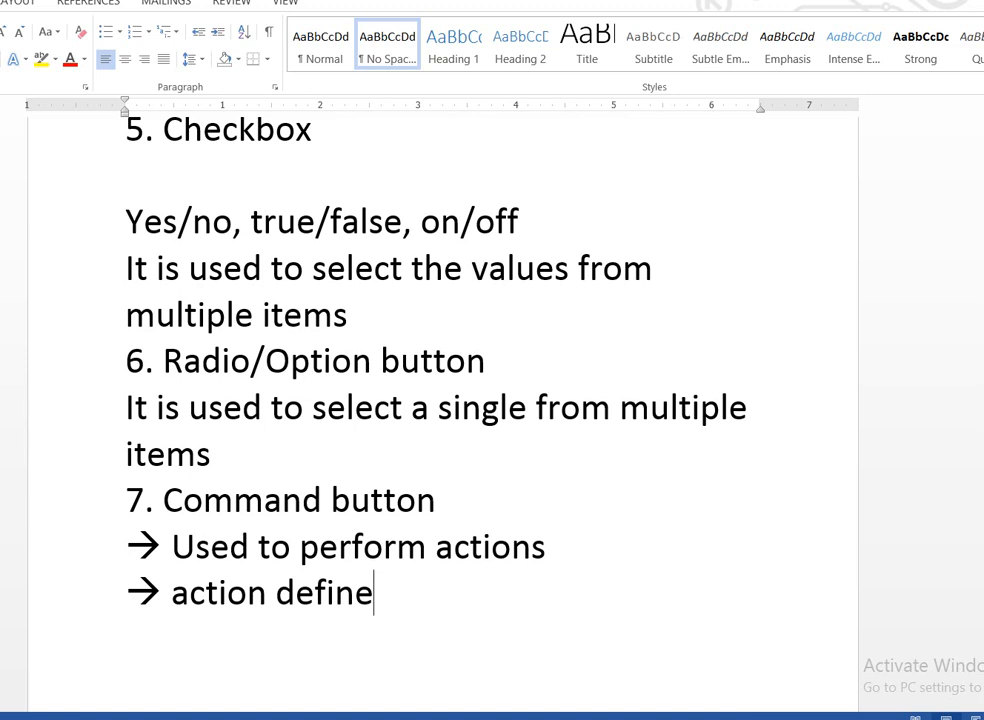
left_click(727, 437)
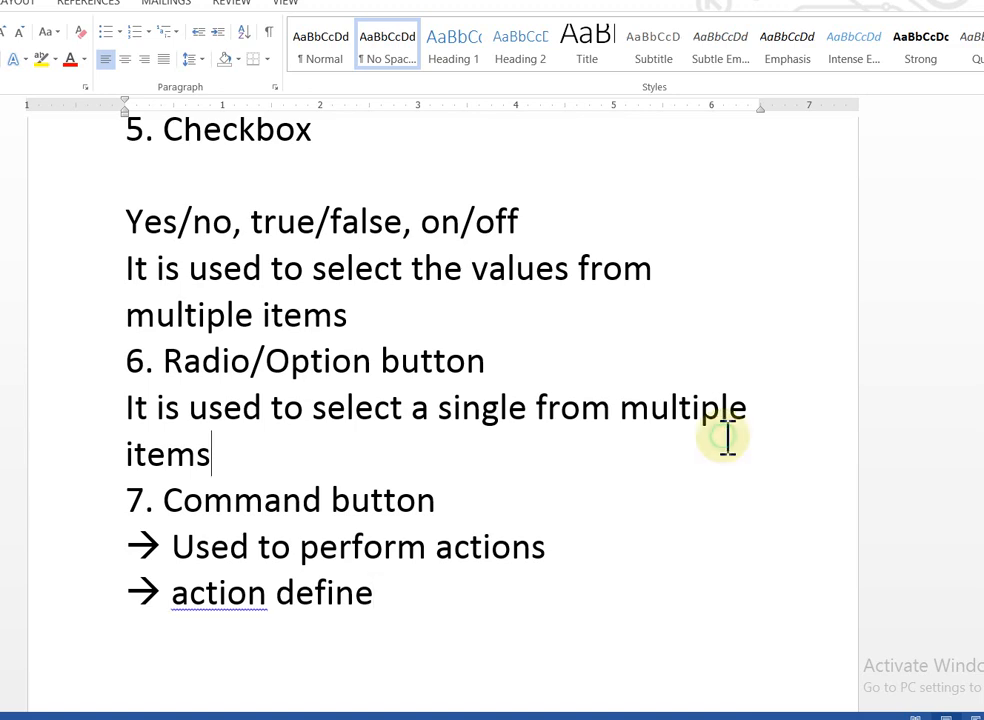
left_click(511, 576)
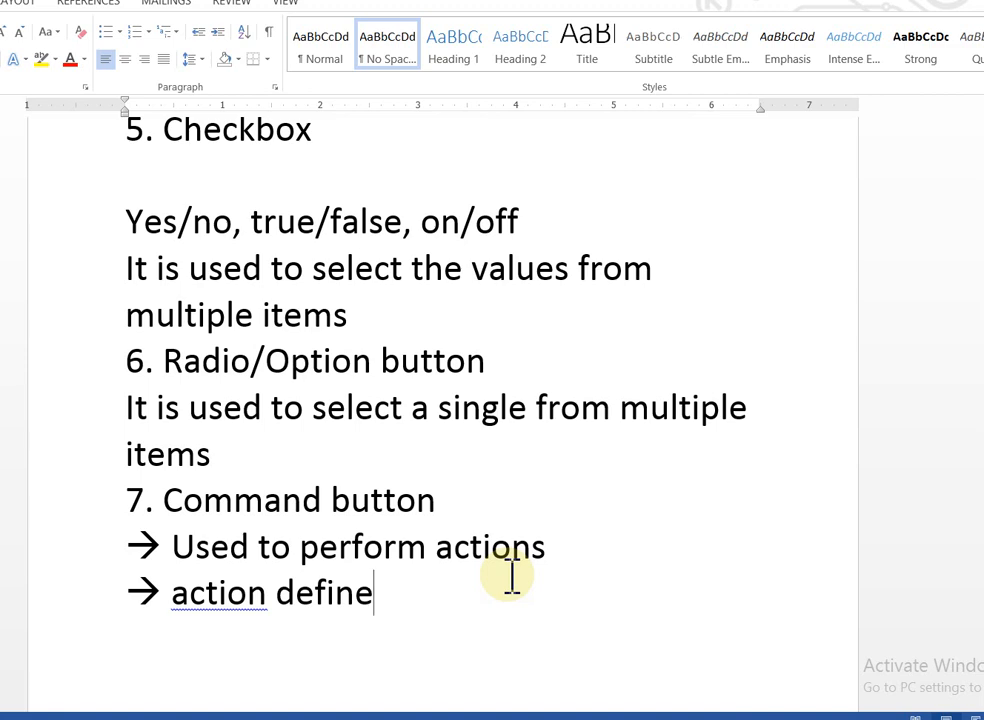
key("Return")
Switch to Access, dismiss the activation notice, and open the MyForm form from the recent PC database
left_click(290, 718)
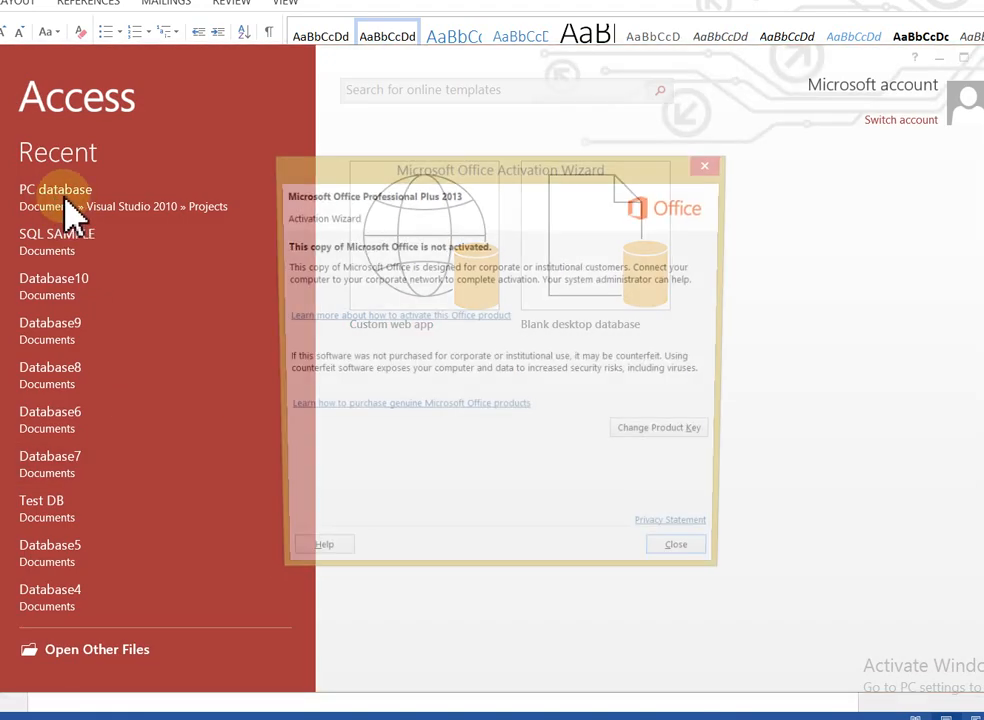
left_click(707, 562)
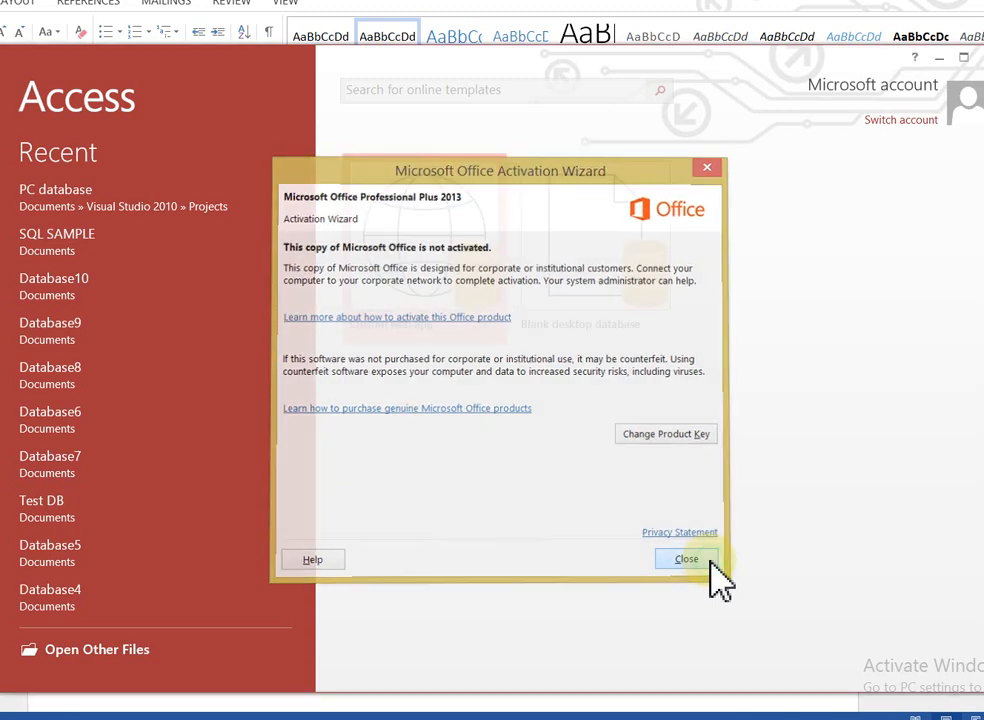
left_click(148, 202)
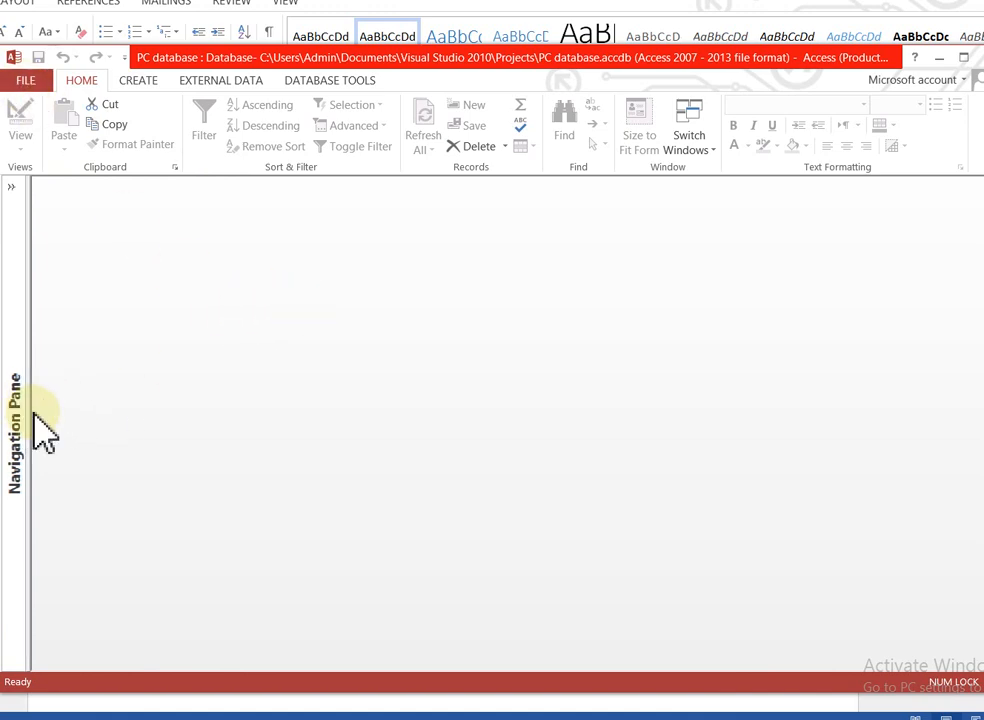
left_click_drag(26, 406, 128, 395)
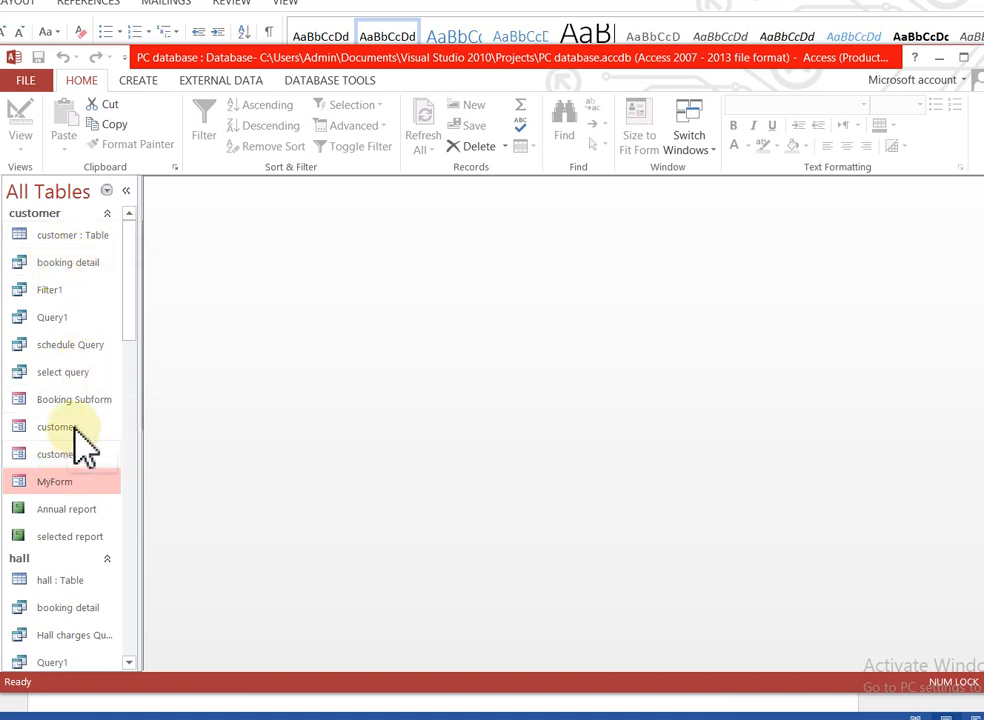
double_click(79, 483)
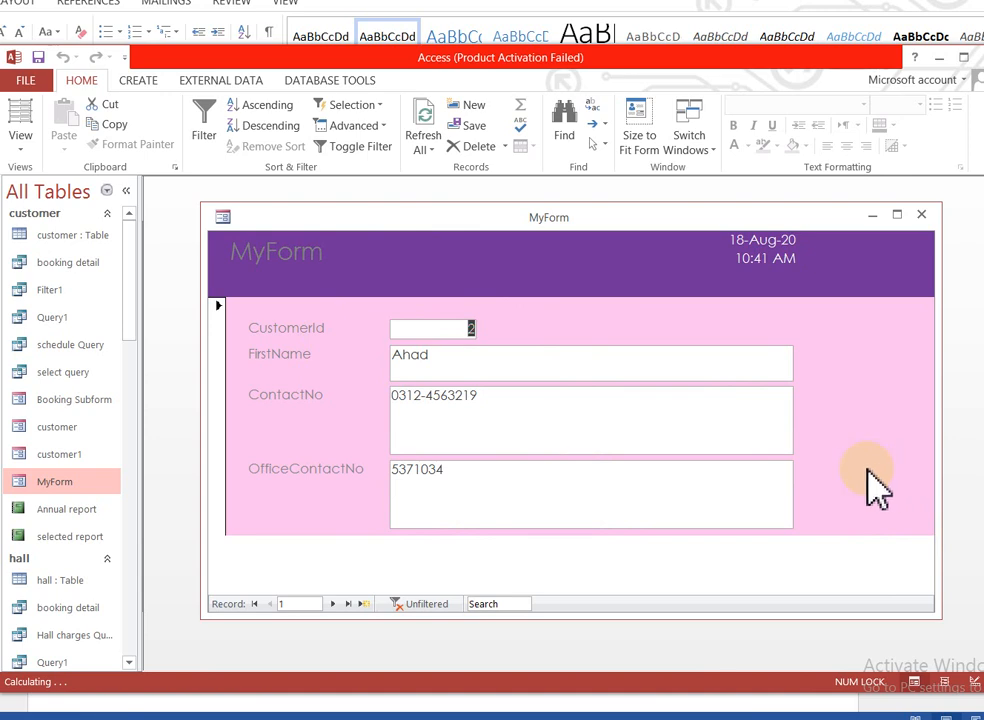
left_click(140, 82)
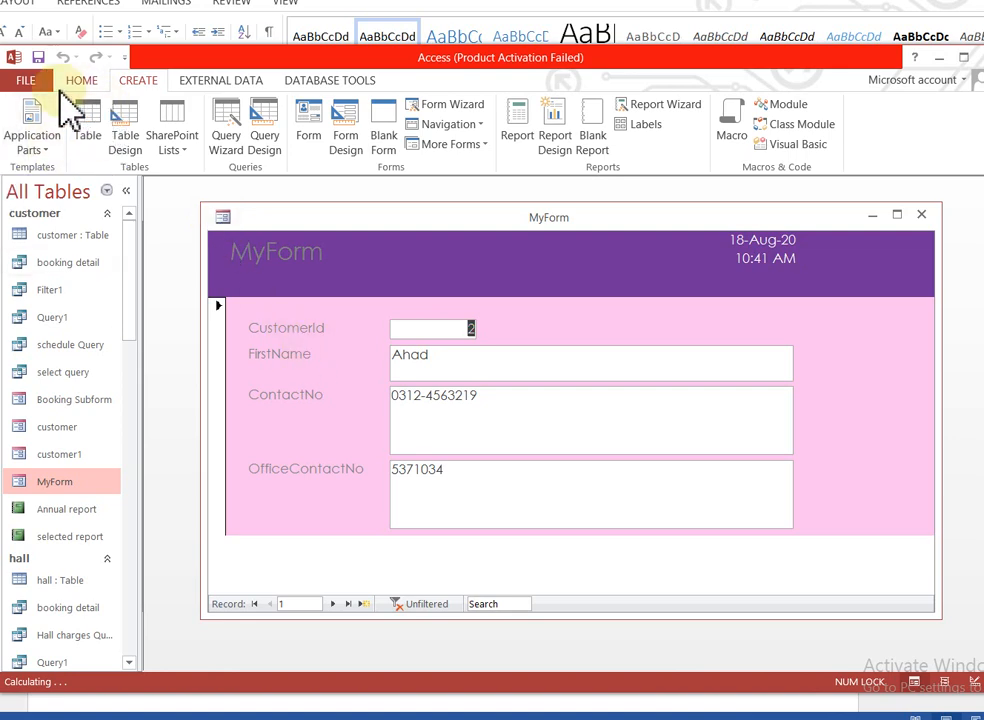
left_click(55, 152)
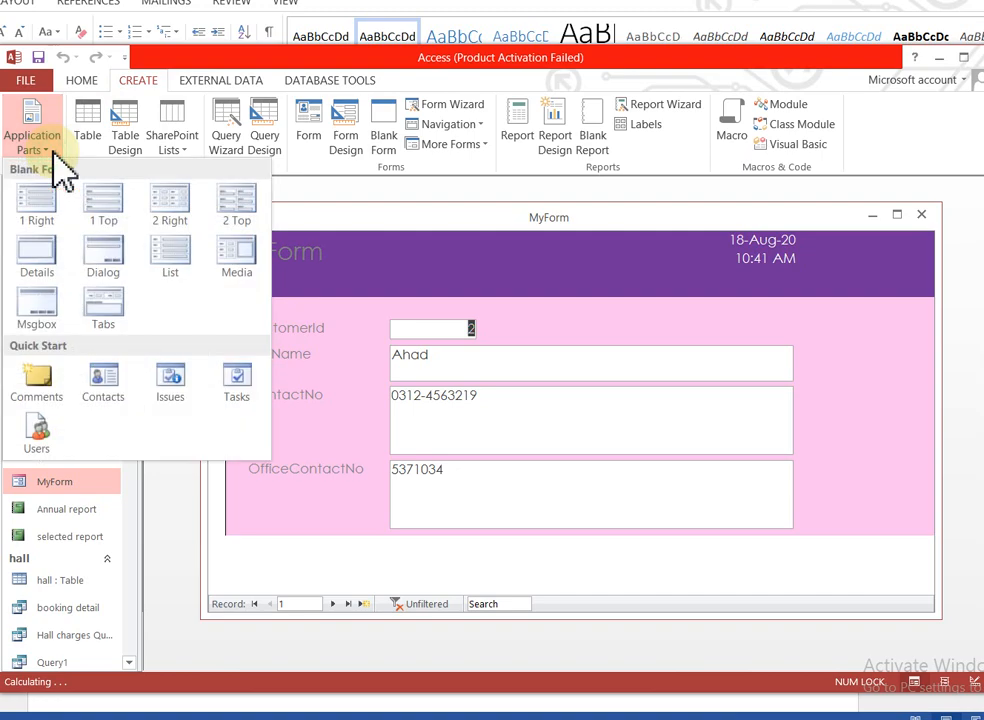
left_click(329, 83)
left_click(364, 230)
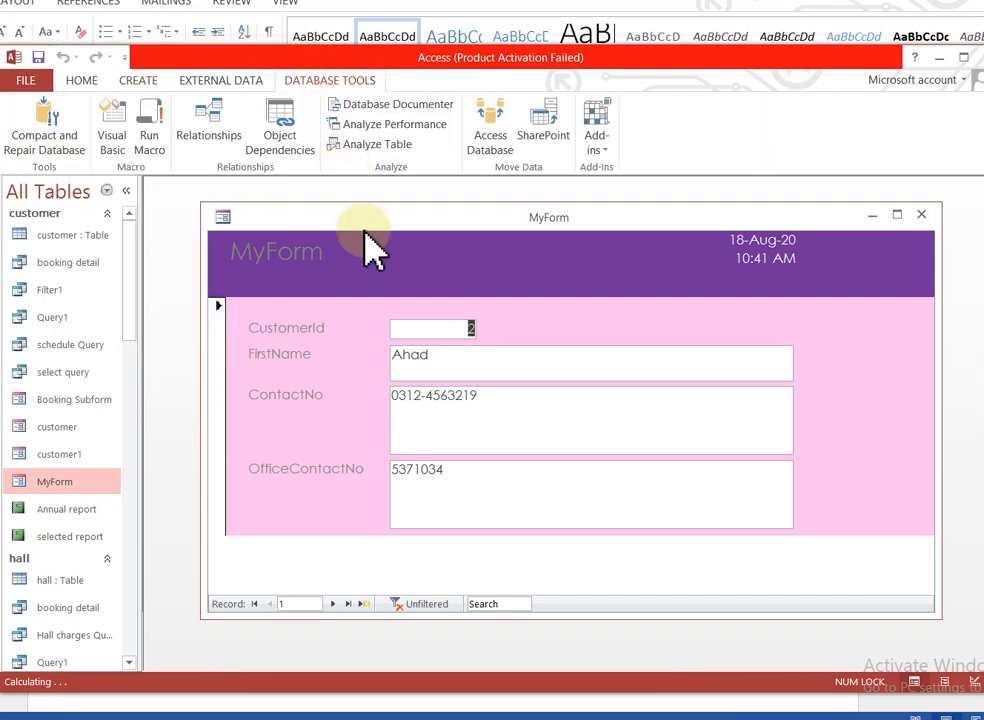
left_click(361, 219)
left_click(204, 80)
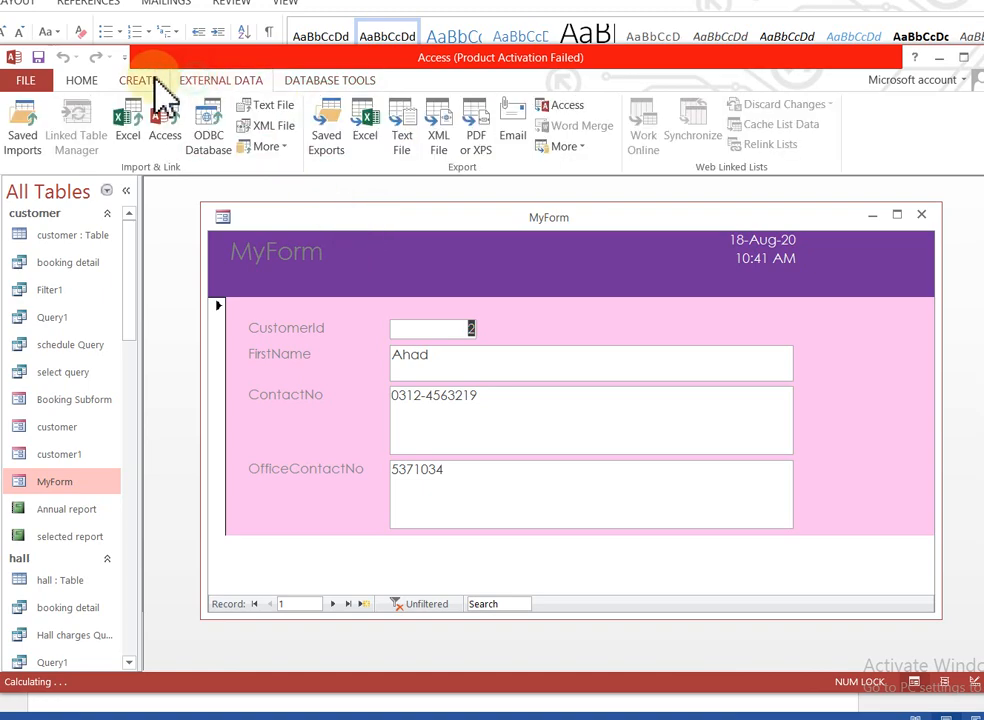
left_click(146, 80)
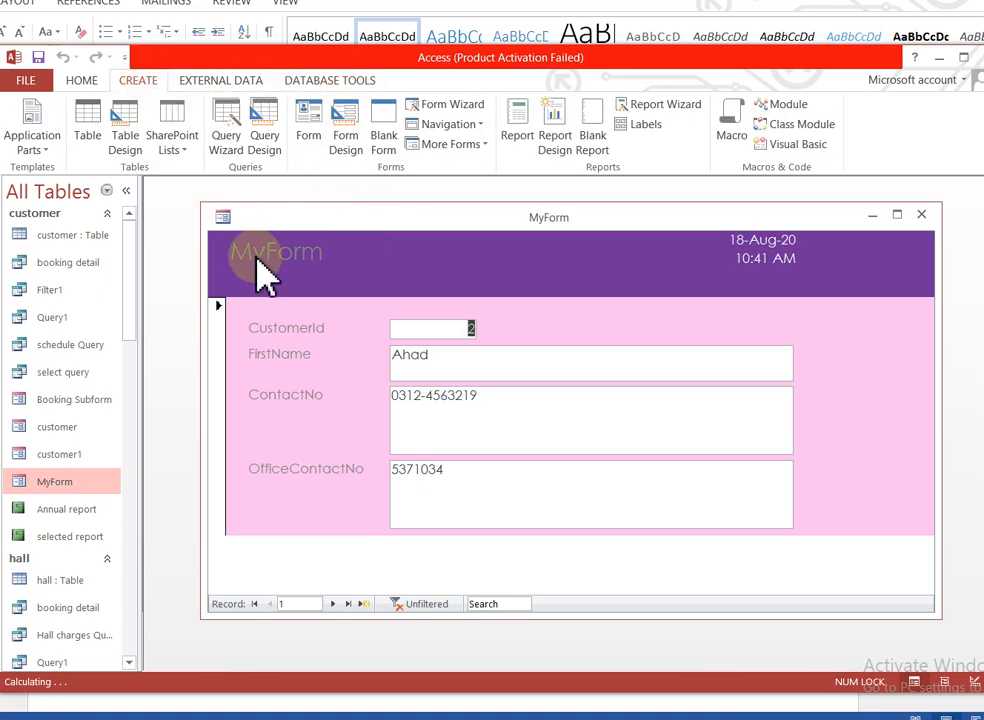
left_click(346, 130)
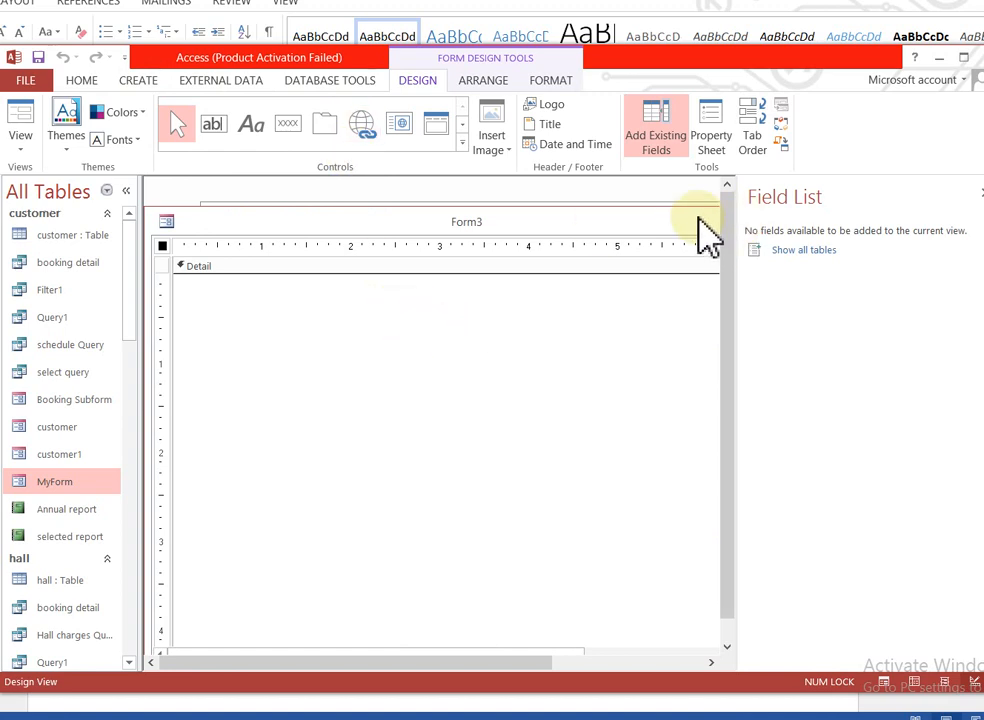
left_click_drag(686, 230, 613, 260)
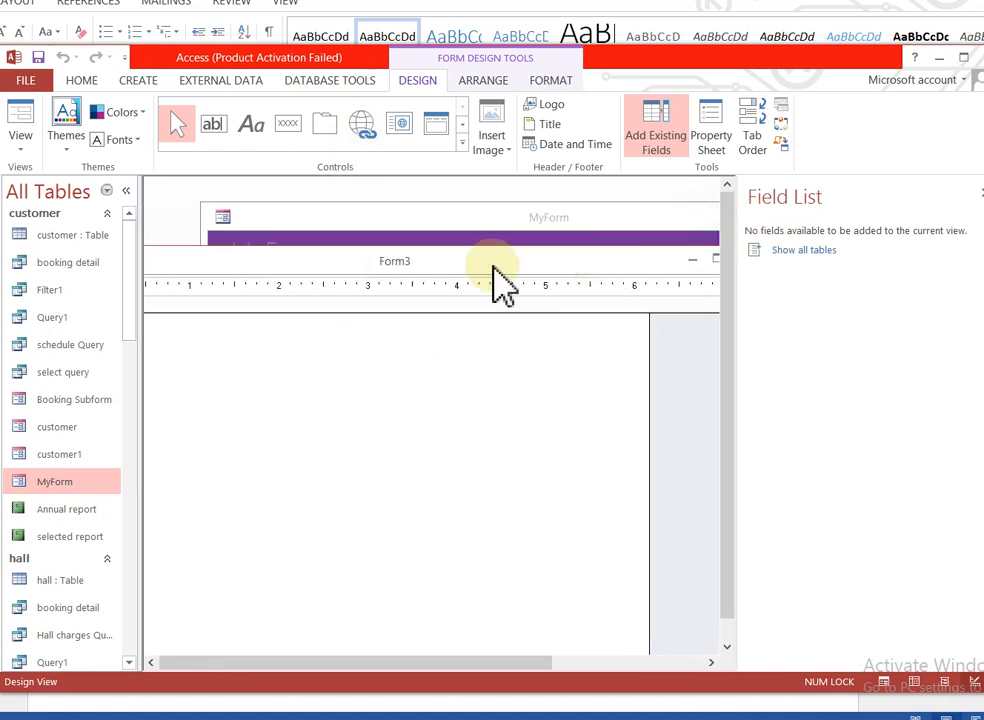
left_click(980, 193)
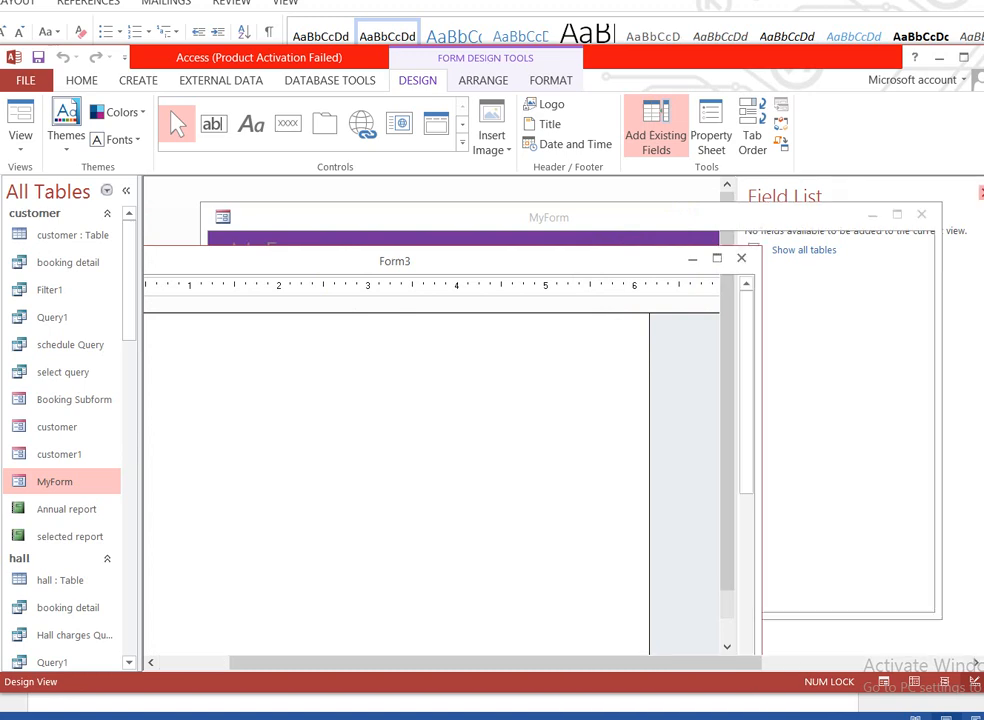
left_click(745, 258)
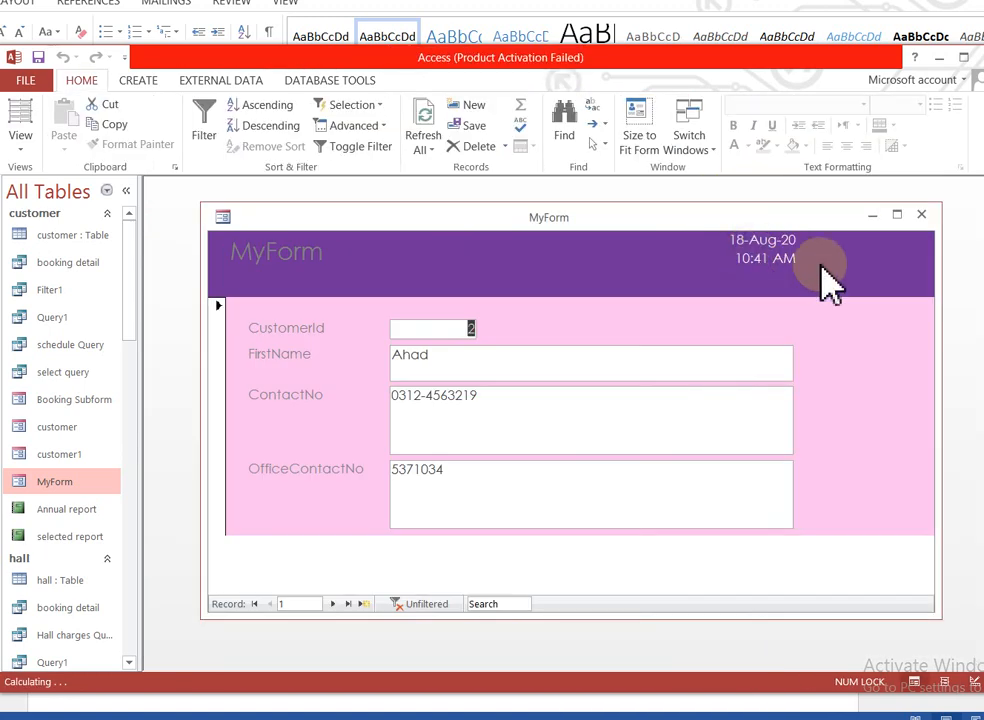
Switch MyForm to Design View and bring its Form Footer section into view
left_click(20, 142)
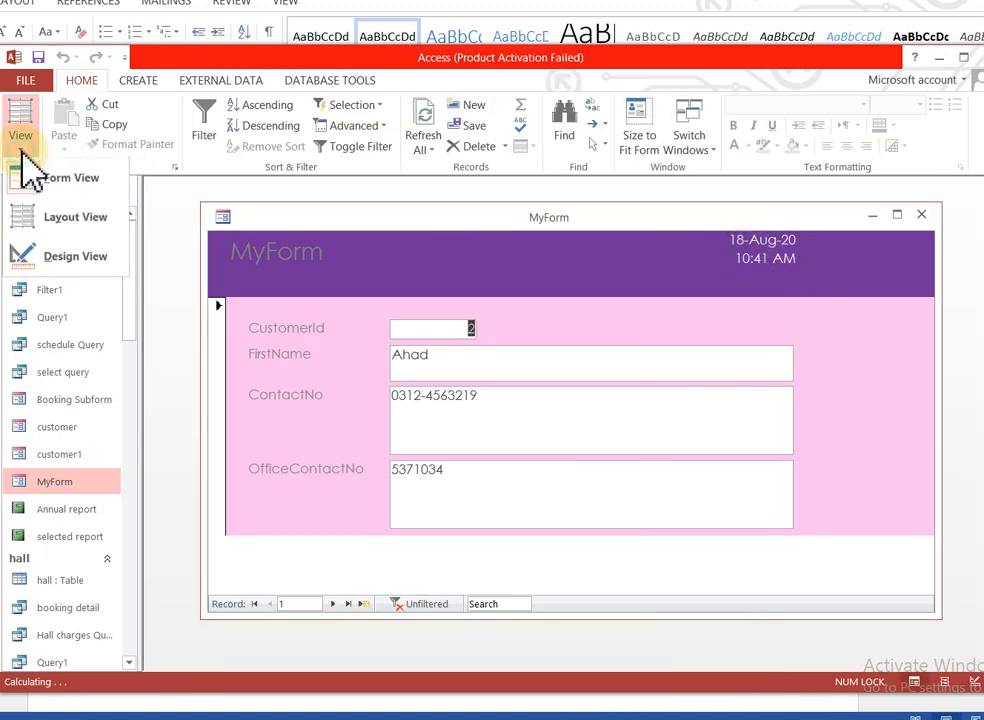
left_click(78, 258)
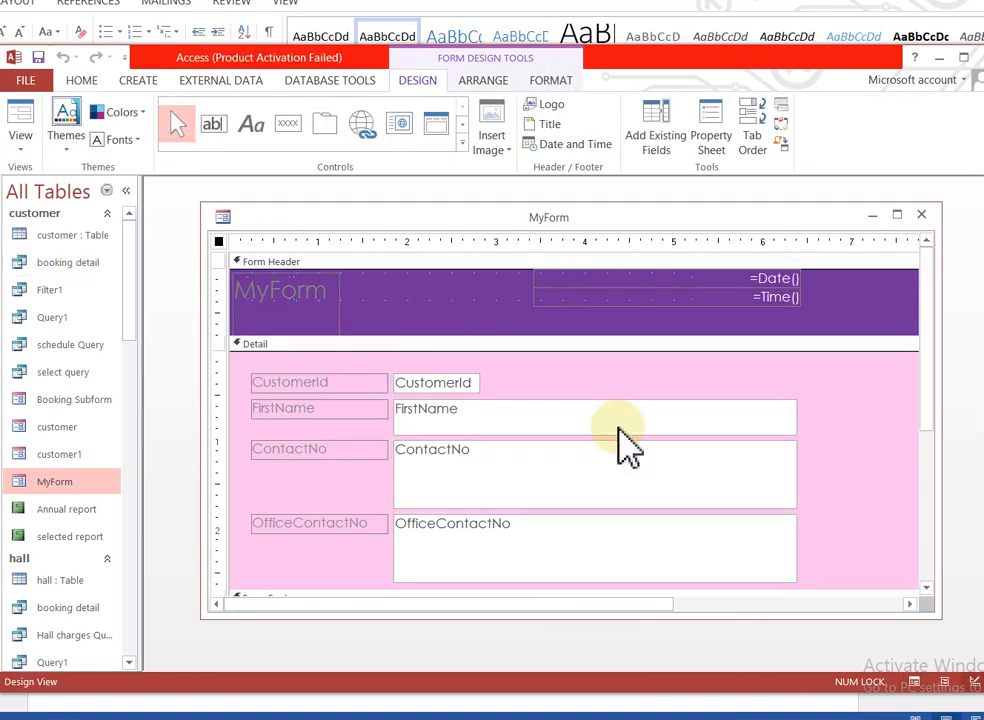
scroll(925, 440, "down", 2)
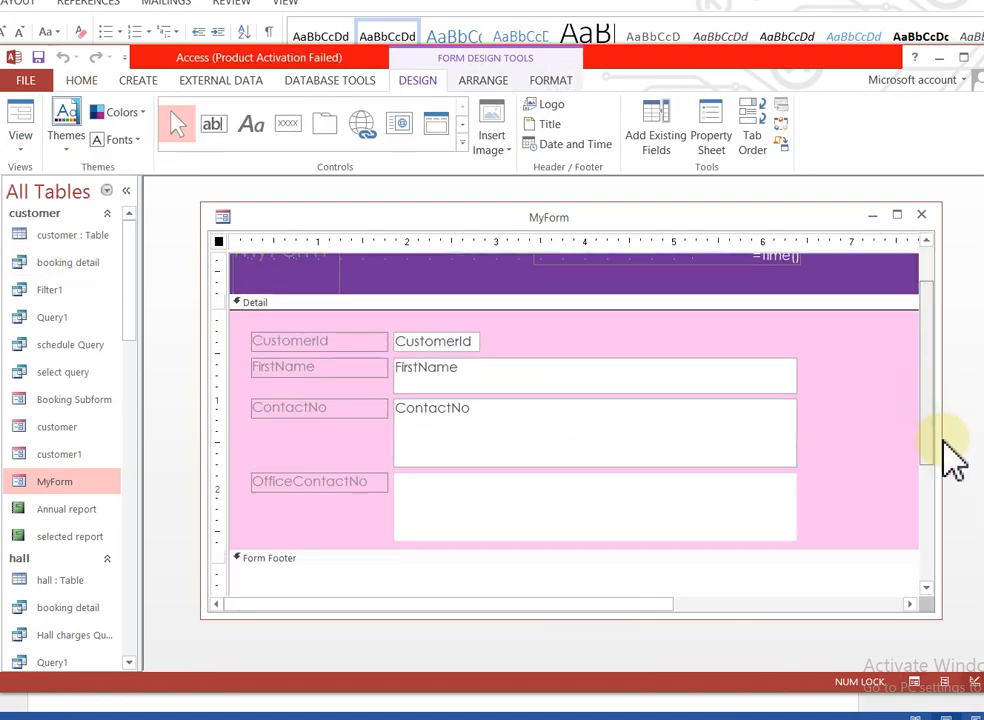
scroll(960, 490, "down", 1)
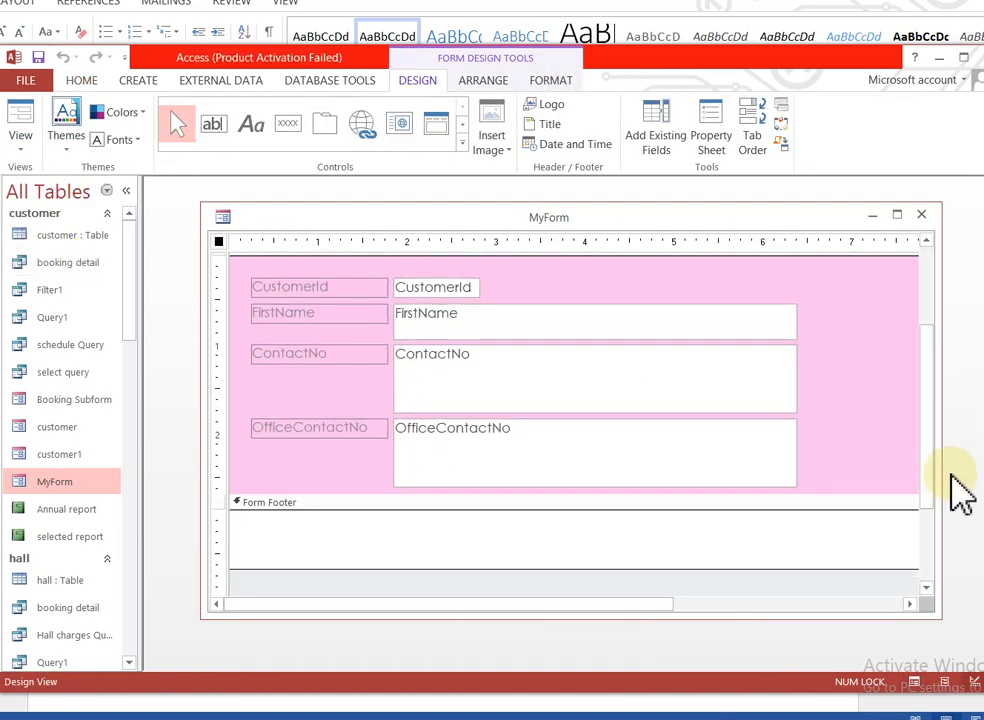
Switch to the Word notes and look at the labelled toolbox controls picture
left_click(268, 143)
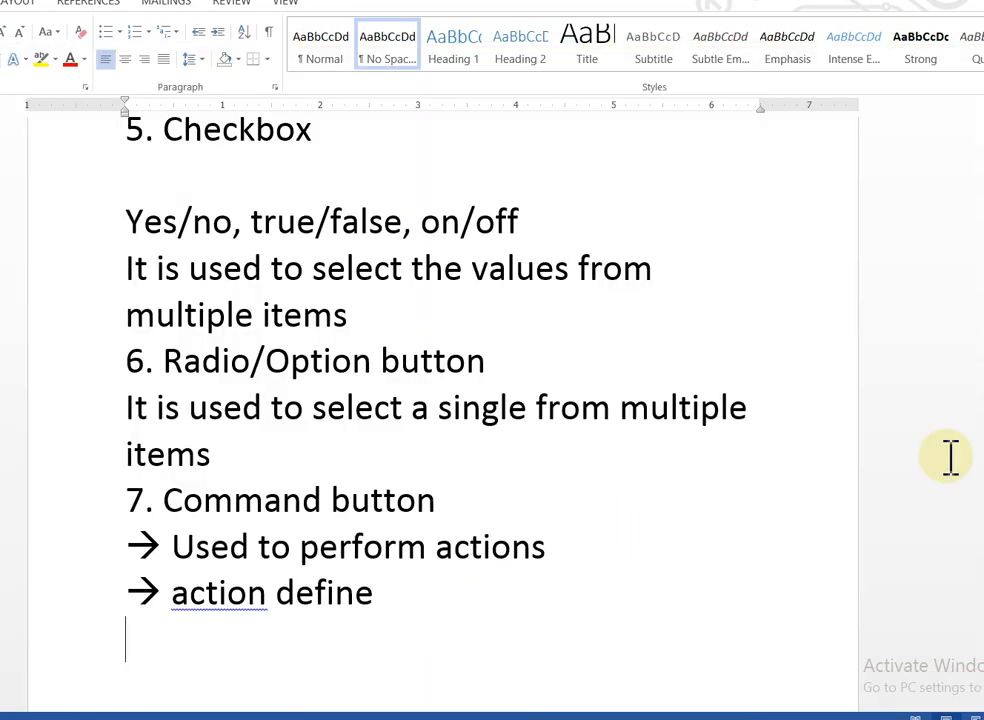
scroll(443, 400, "up", 15)
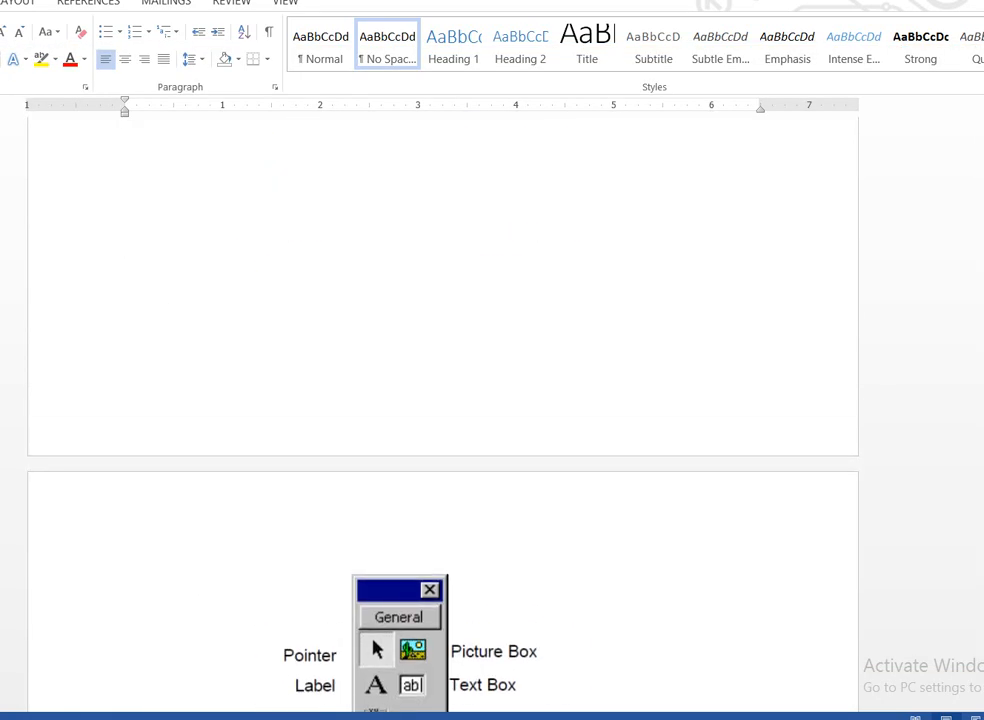
scroll(443, 400, "down", 6)
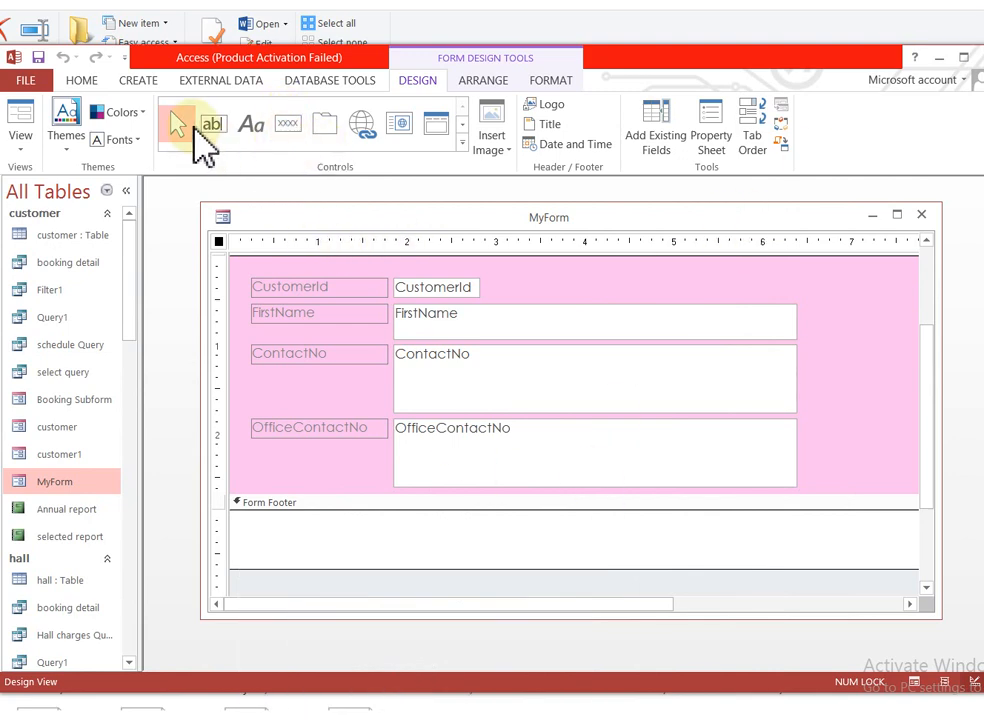
Draw a command button in the Detail section beside the ContactNo and OfficeContactNo boxes and assign it the Form Operations action Close Form
left_click(292, 143)
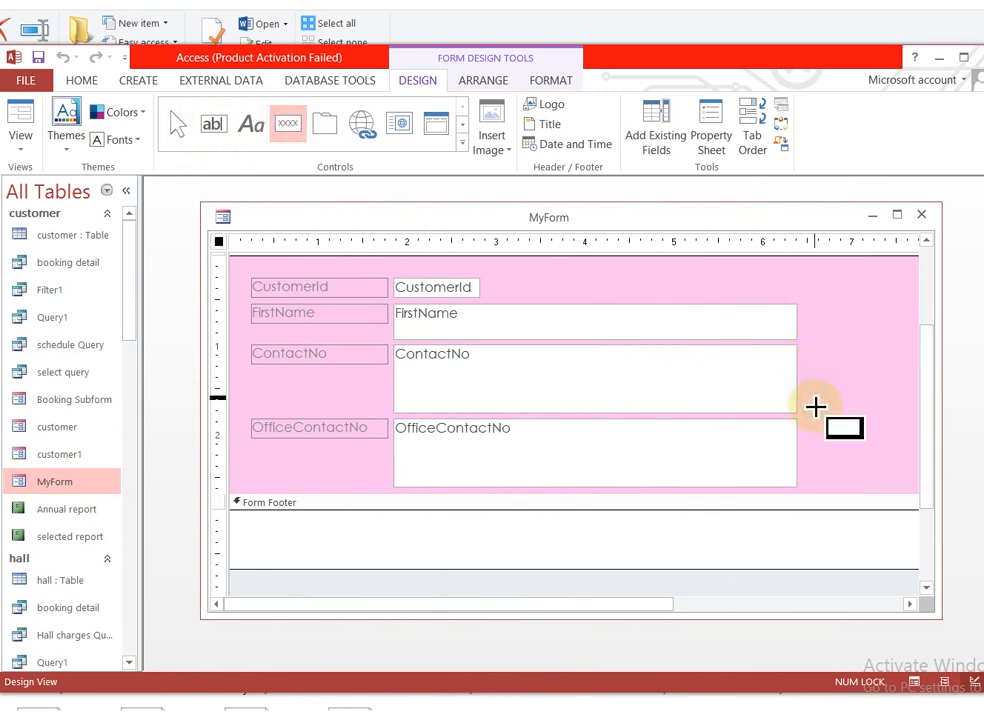
mouse_move(815, 398)
left_mouse_down()
mouse_move(826, 419)
mouse_move(890, 432)
left_mouse_up()
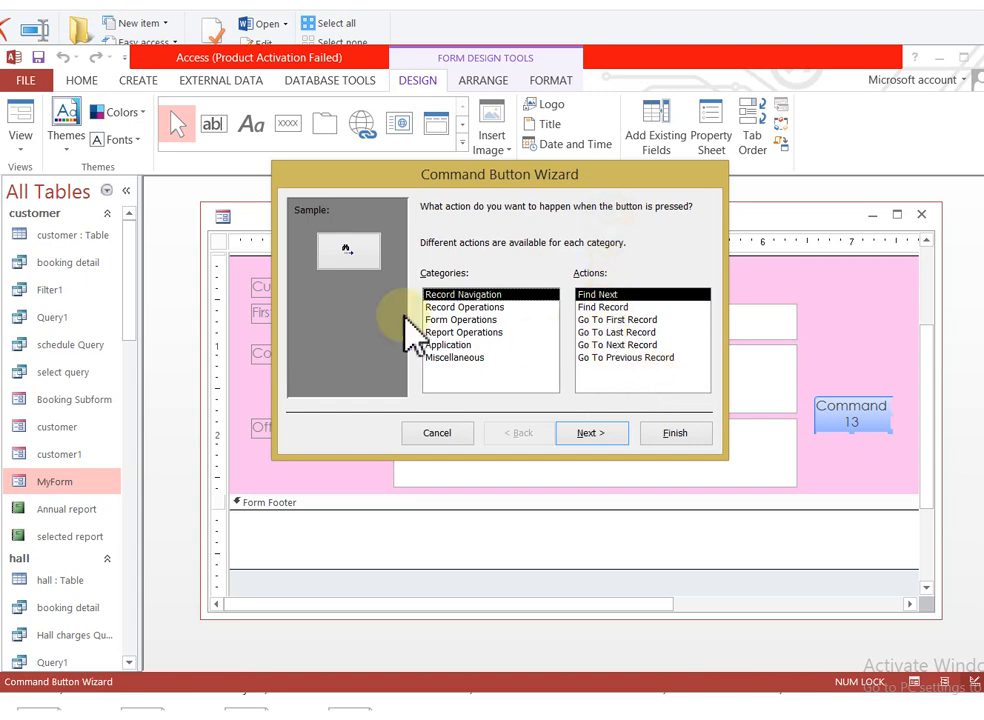
left_click(460, 308)
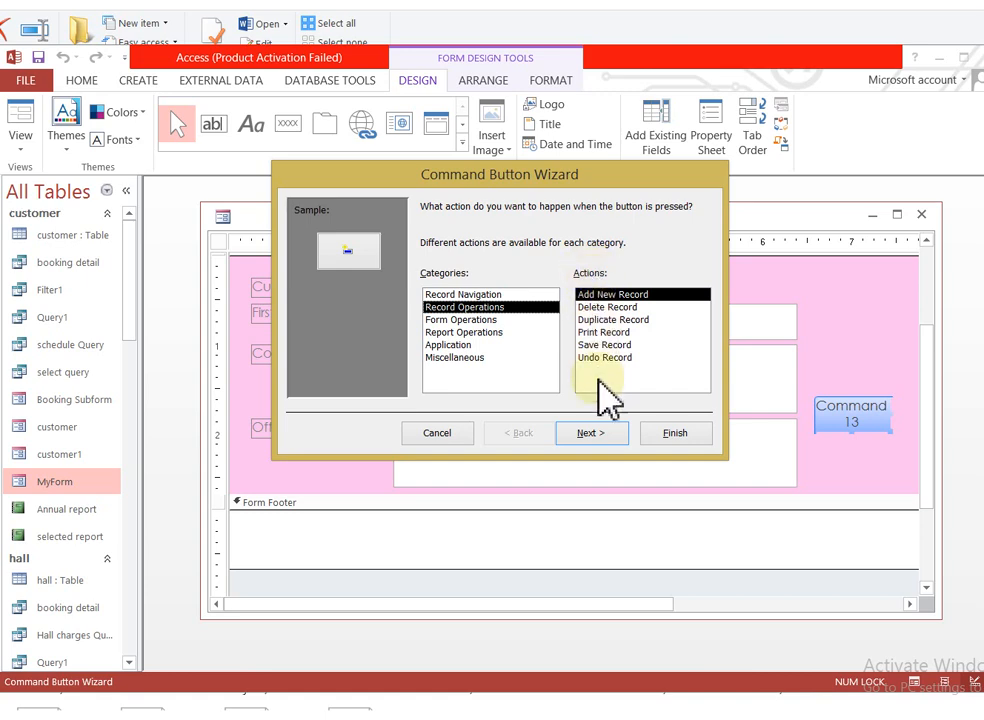
left_click(478, 320)
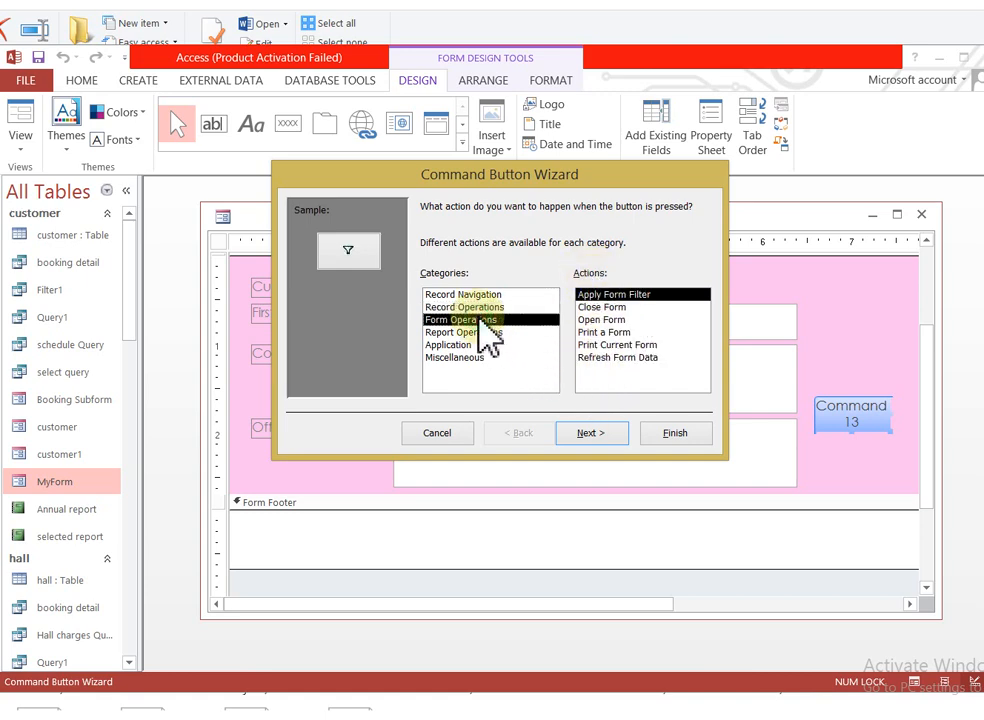
left_click(598, 308)
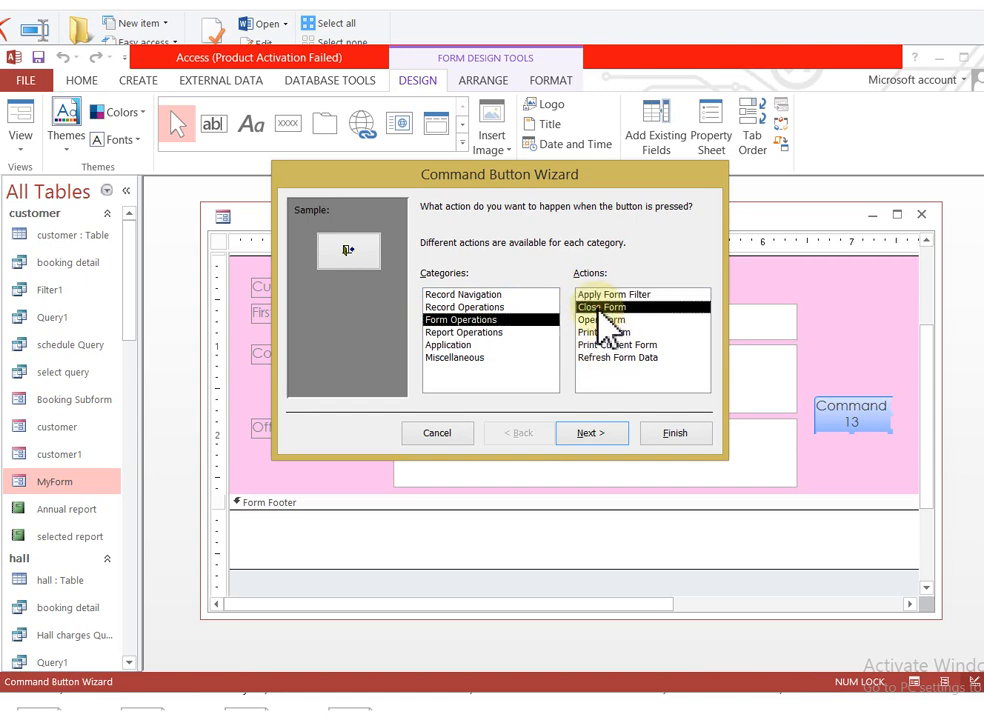
left_click(594, 434)
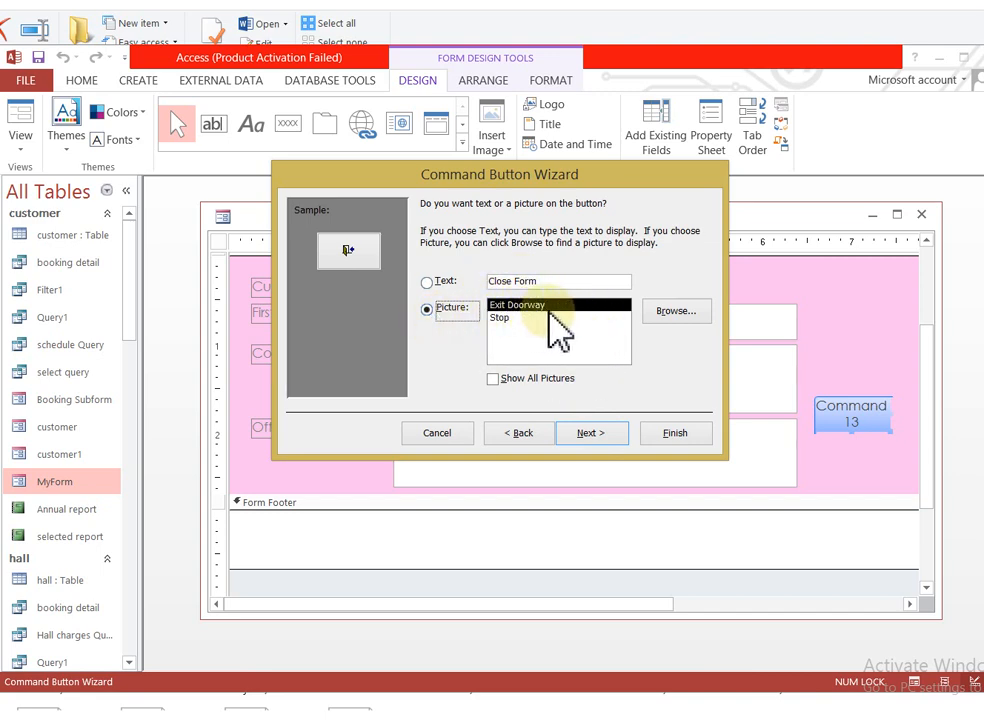
Give the new button the text Exit instead of a picture and finish the wizard with its default name
left_click(426, 283)
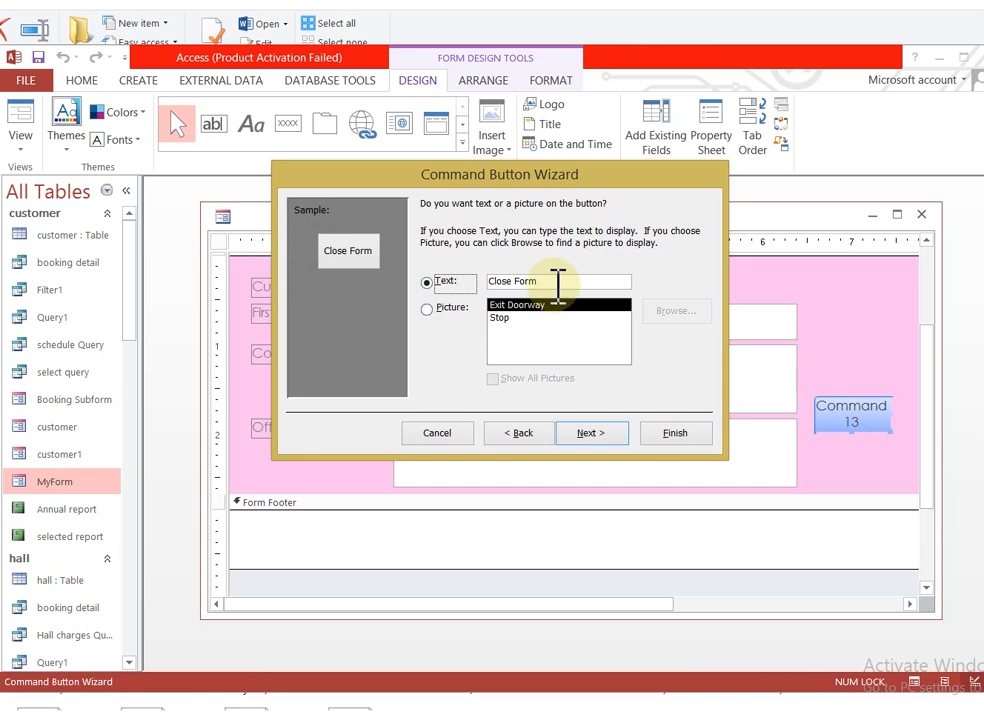
left_click_drag(558, 284, 474, 281)
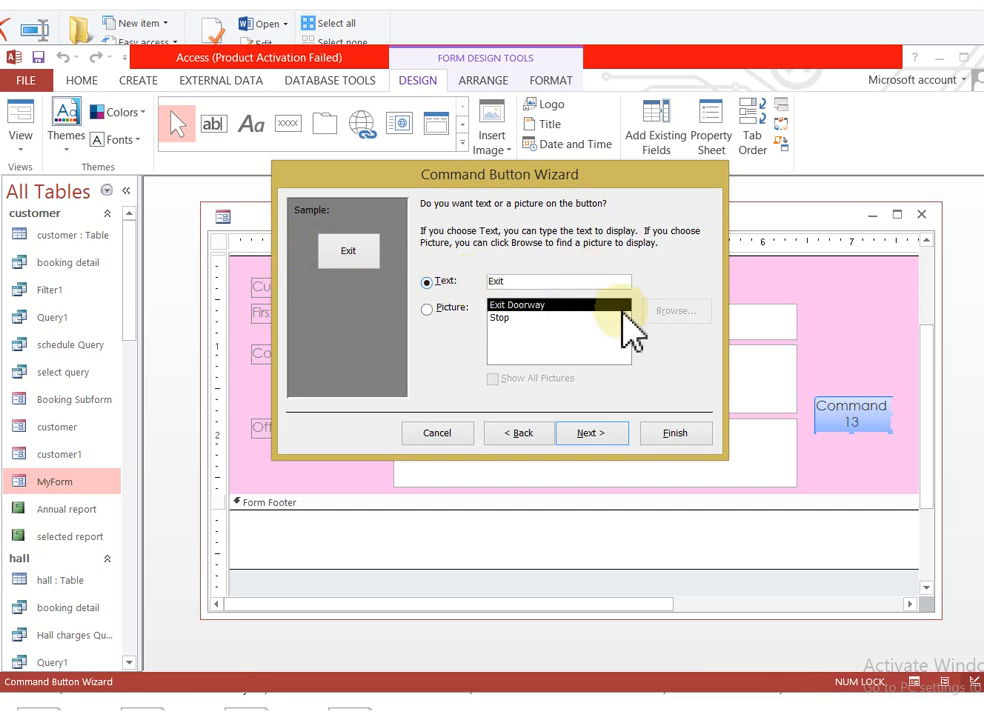
left_click(616, 437)
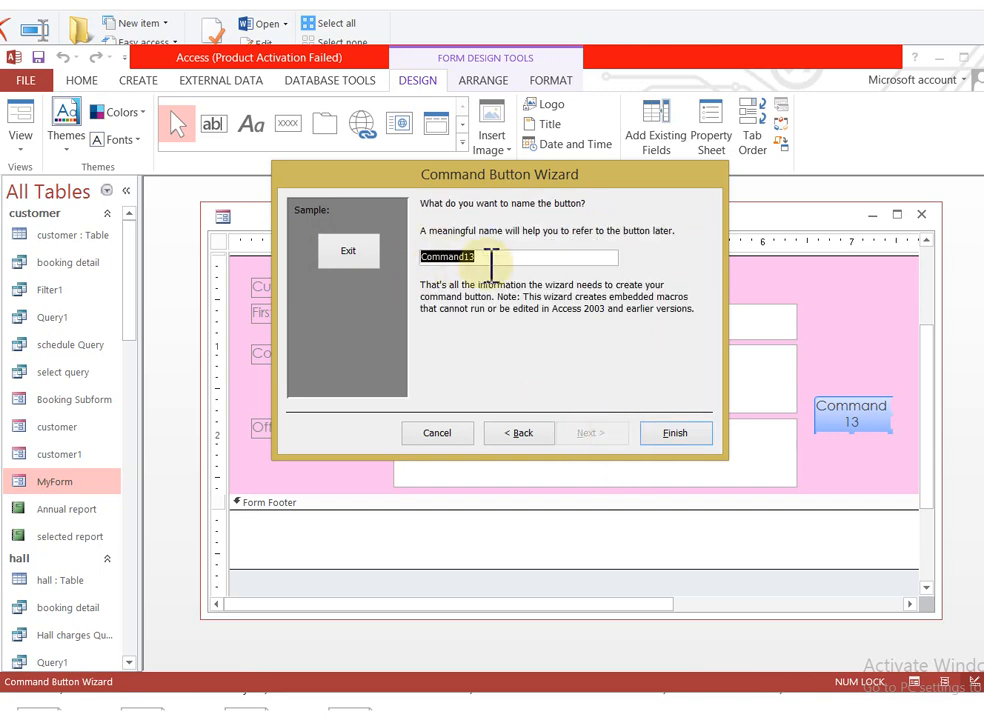
left_click(675, 436)
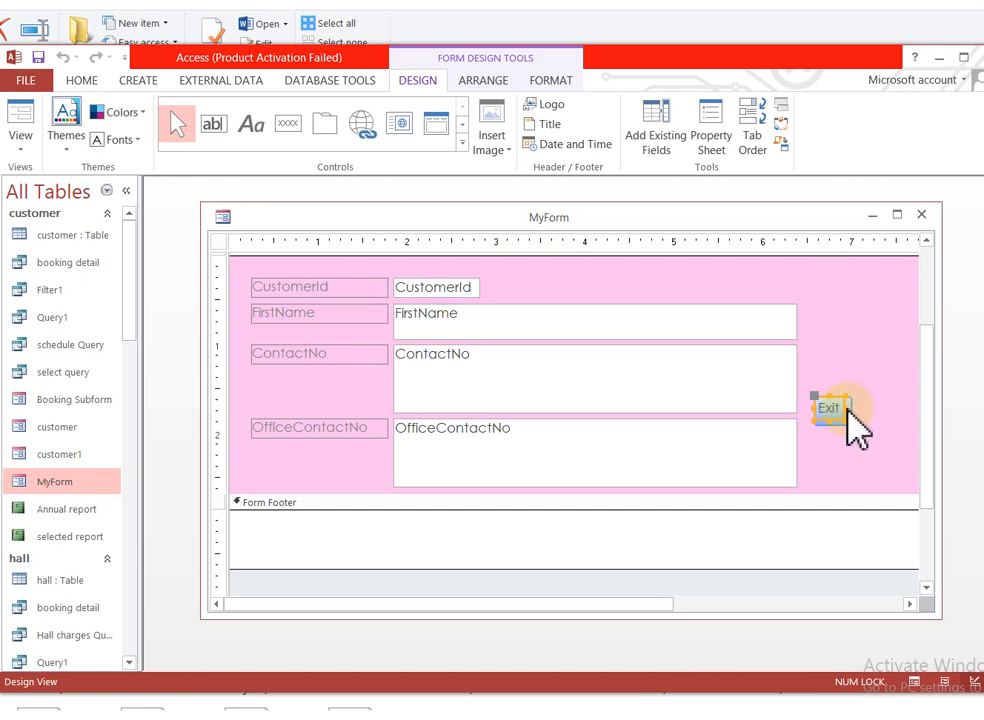
Enlarge the Exit button on MyForm and show the form in Form View
left_click_drag(836, 413, 903, 447)
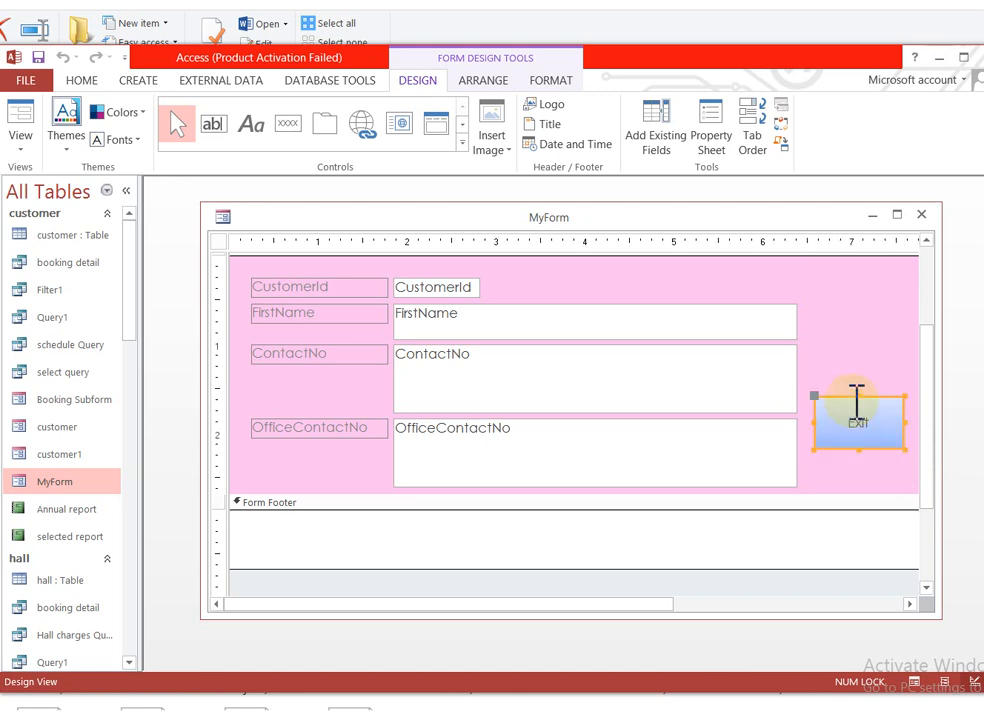
left_click(857, 402)
left_click(826, 310)
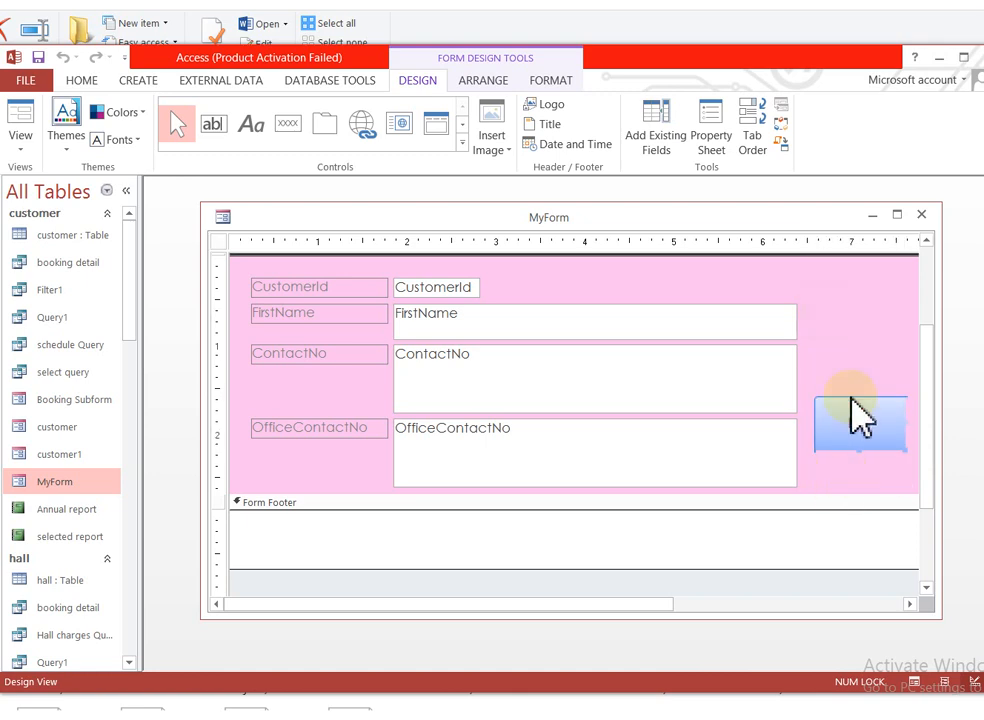
left_click(21, 152)
left_click(46, 177)
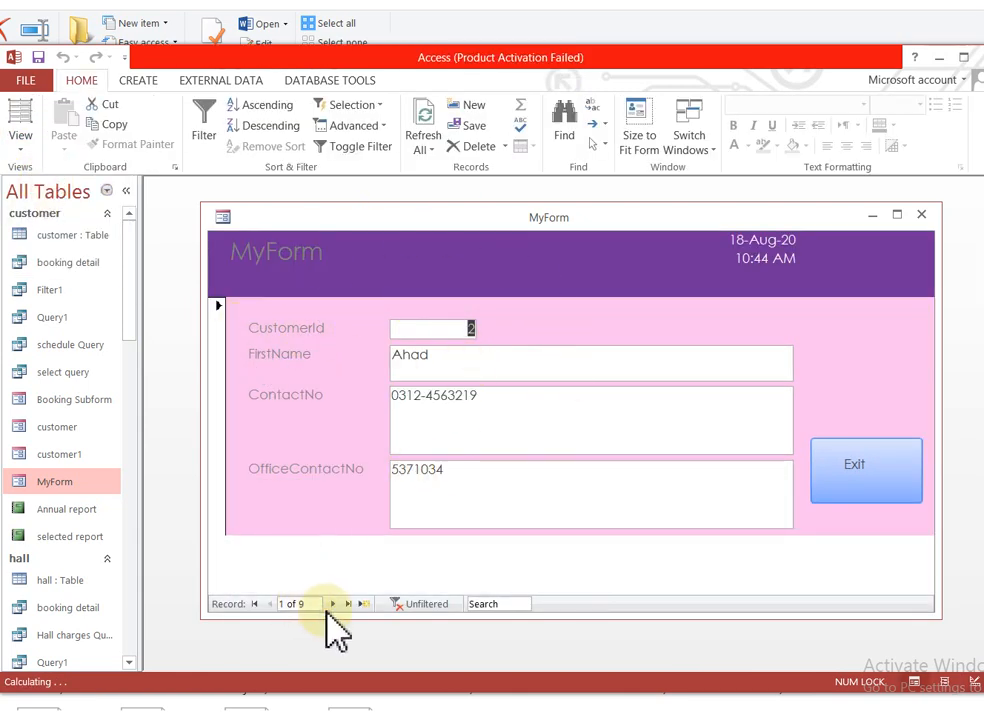
Advance to the sixth record, then close MyForm with its Exit button, saving the design changes
left_click(334, 604)
left_click(334, 604)
left_click(334, 604)
left_click(334, 604)
left_click(334, 604)
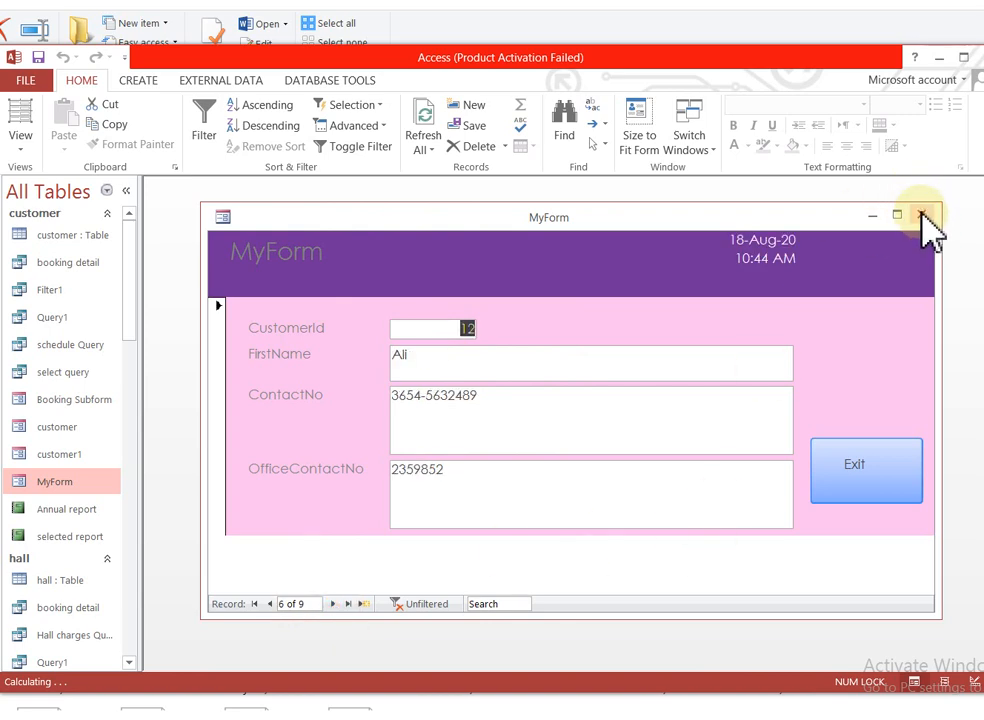
left_click(853, 488)
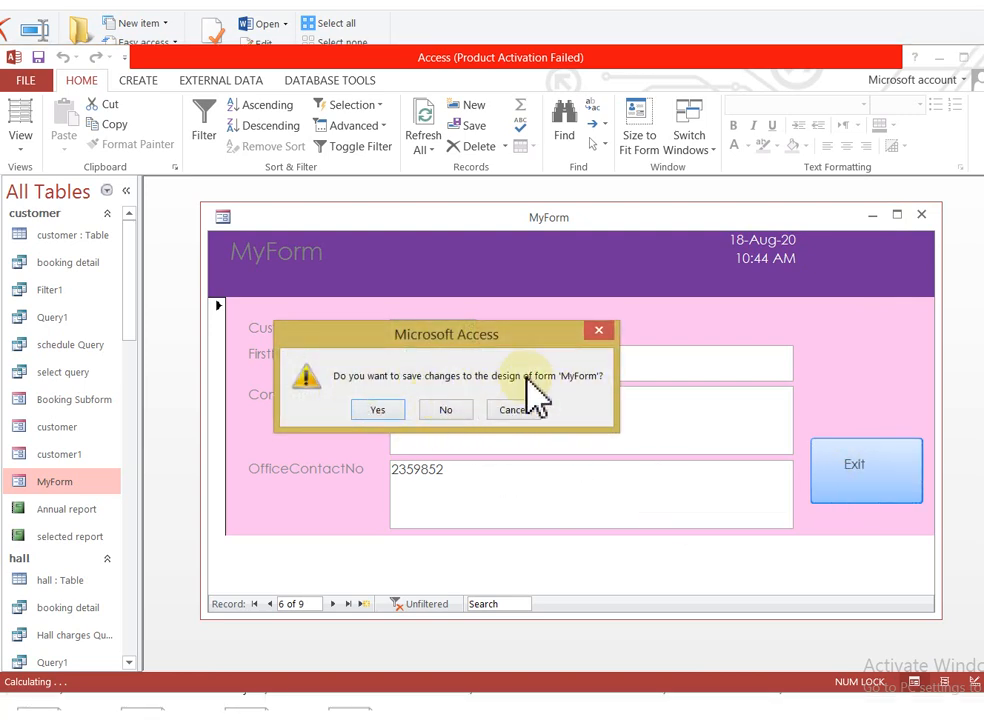
left_click(380, 410)
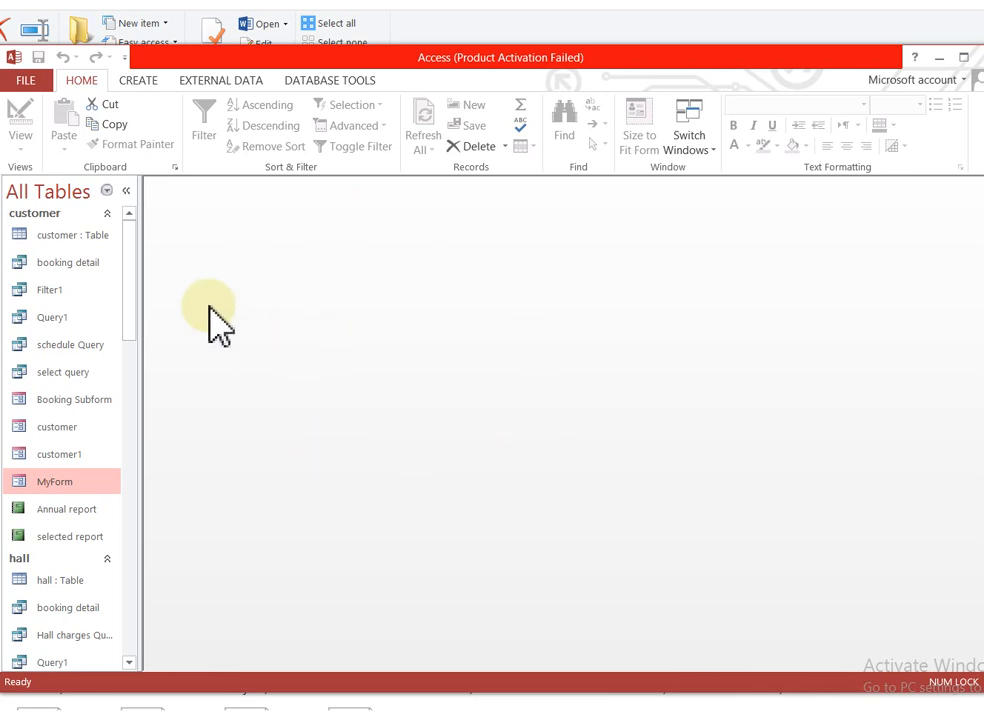
Reopen MyForm and switch it to Design View
left_click(160, 84)
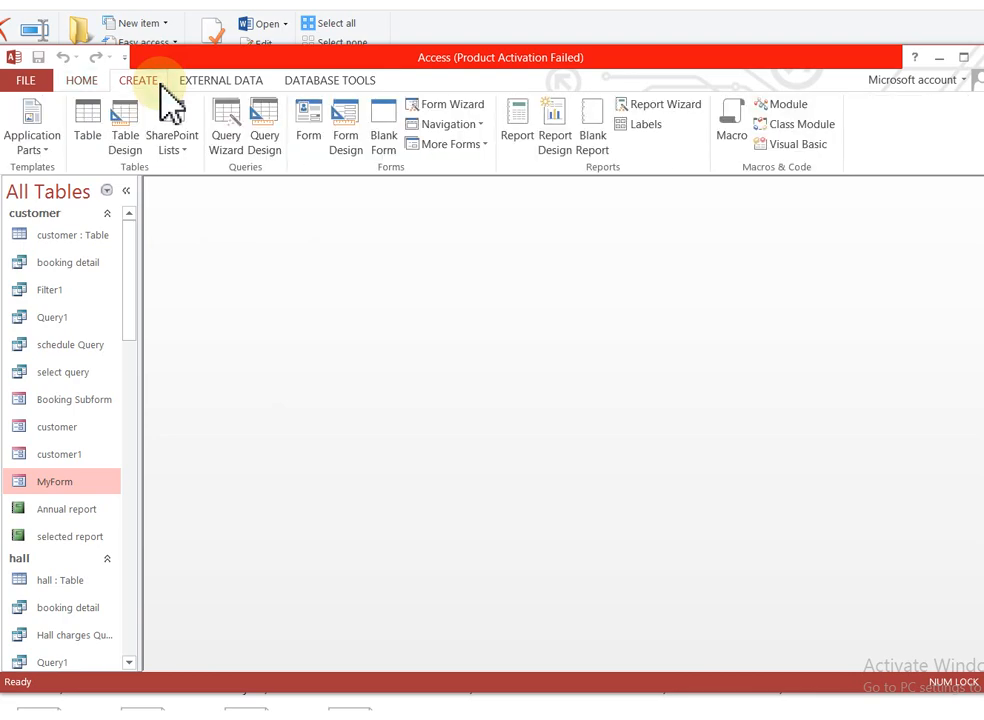
double_click(50, 482)
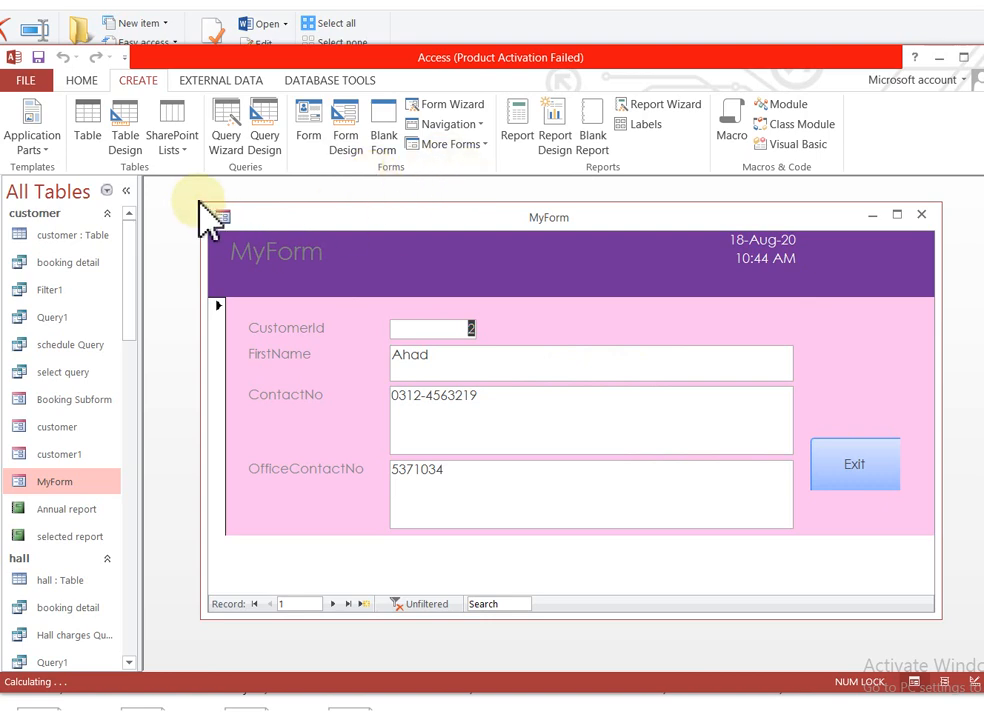
right_click(817, 352)
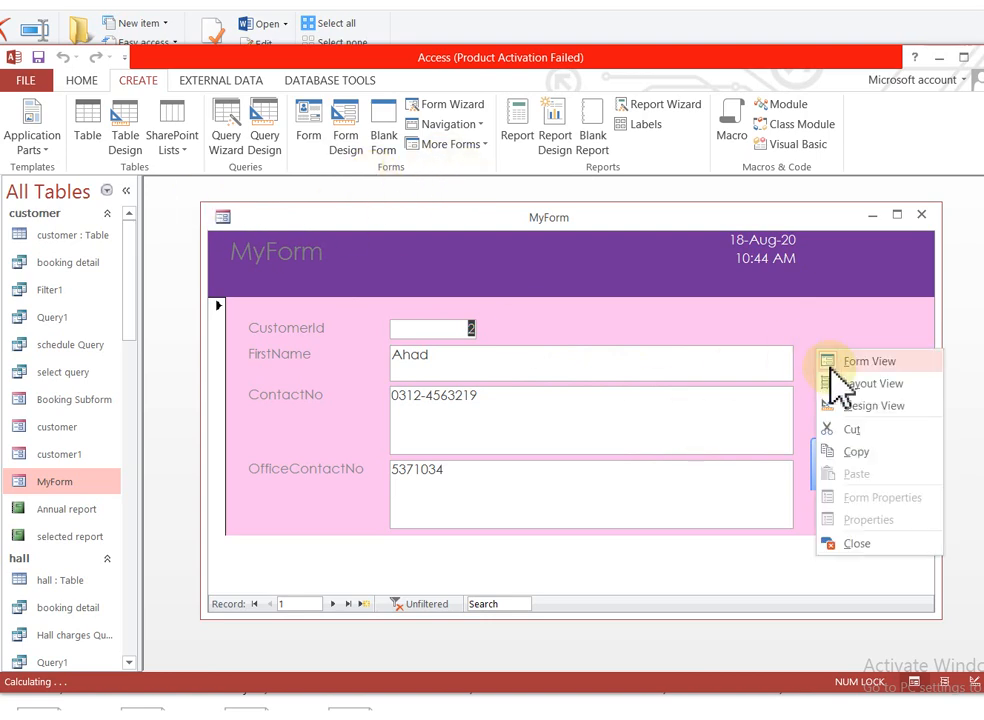
left_click(862, 405)
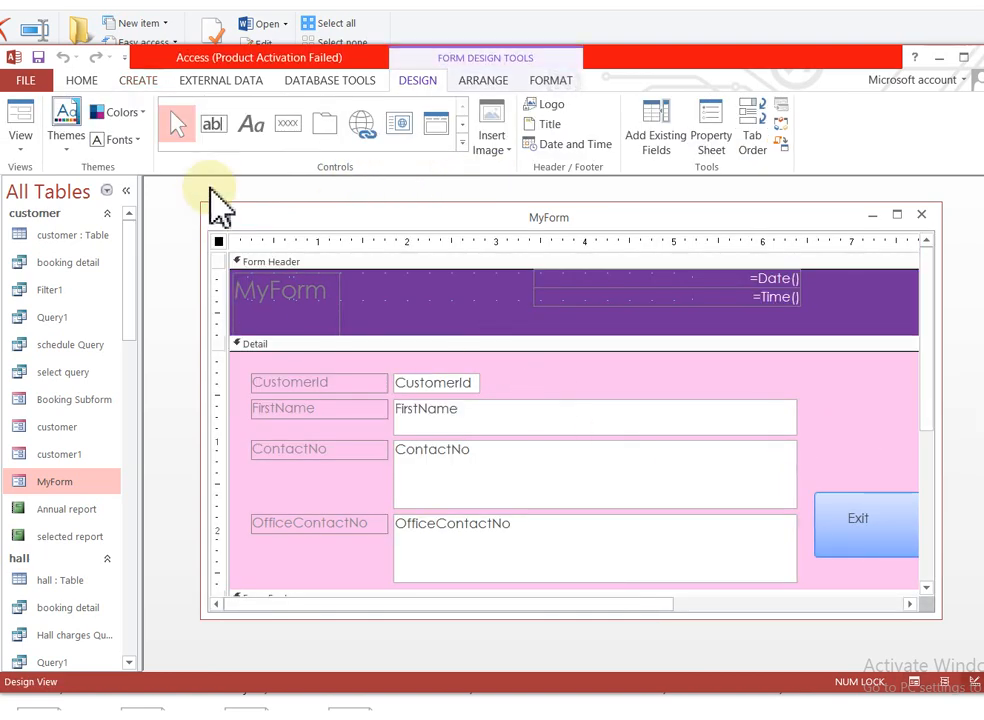
Draw a second command button above Exit and assign it the Record Navigation action Go To First Record
left_click(287, 123)
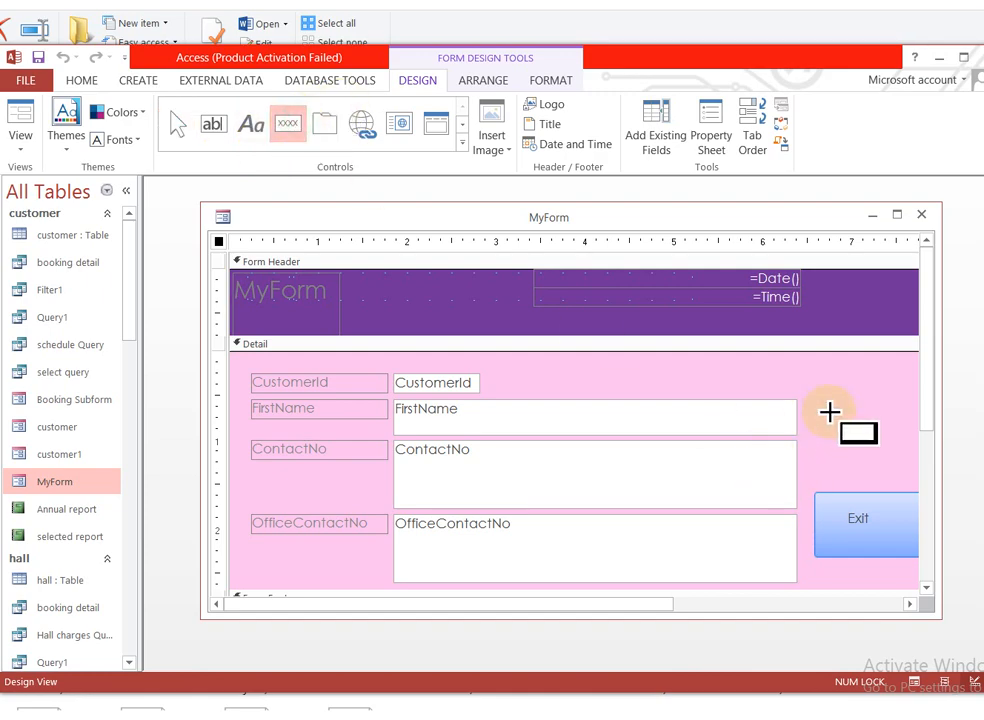
left_click_drag(814, 415, 905, 471)
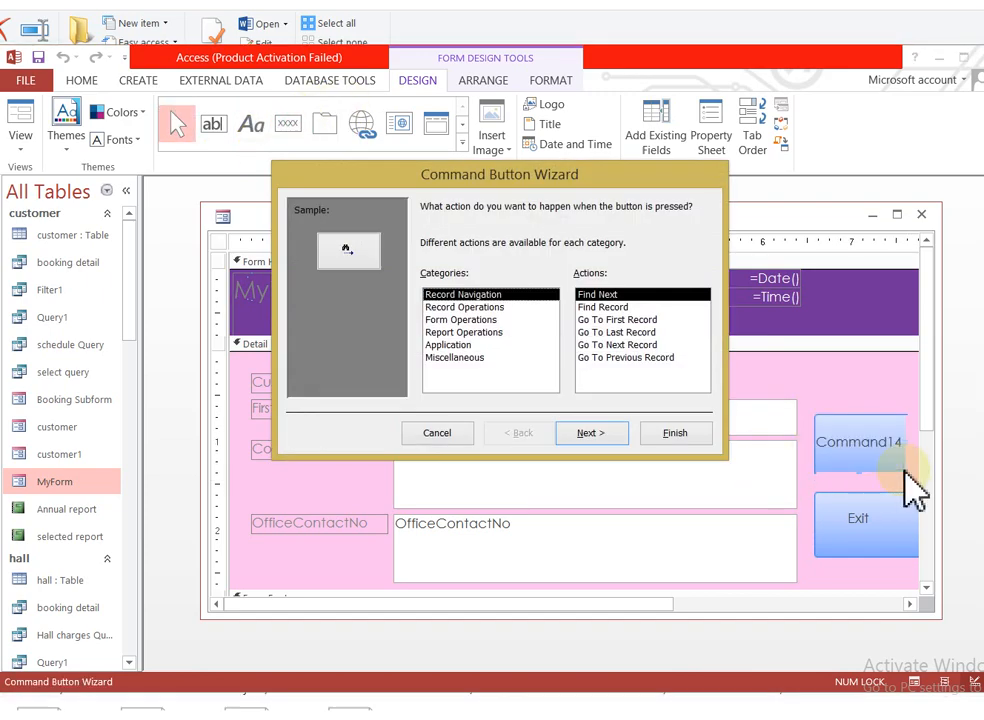
left_click(475, 332)
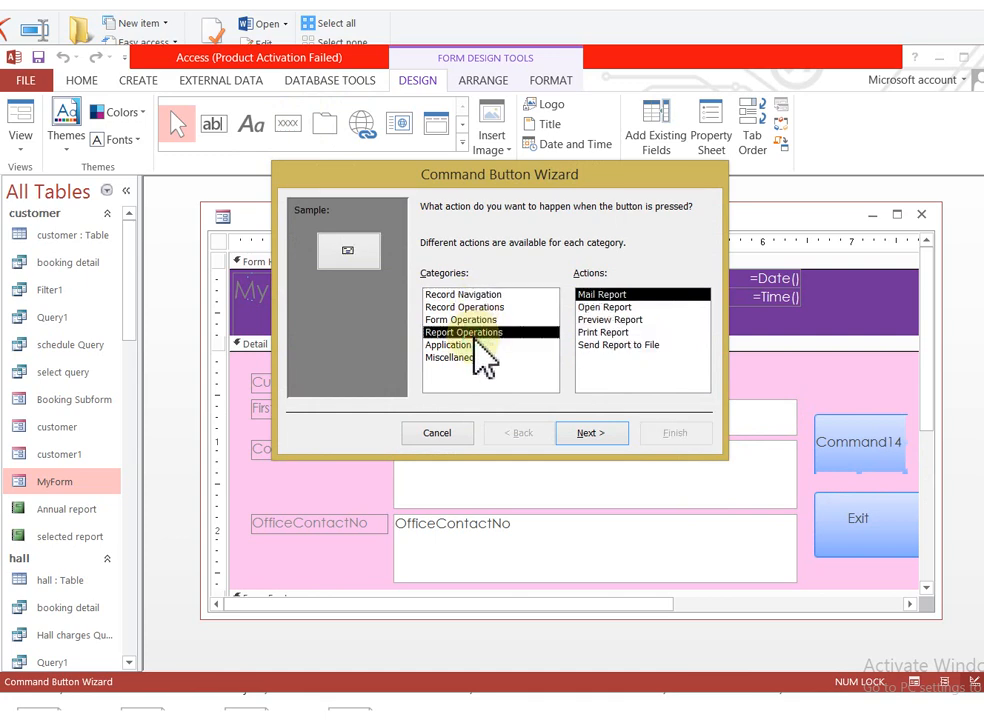
left_click(468, 295)
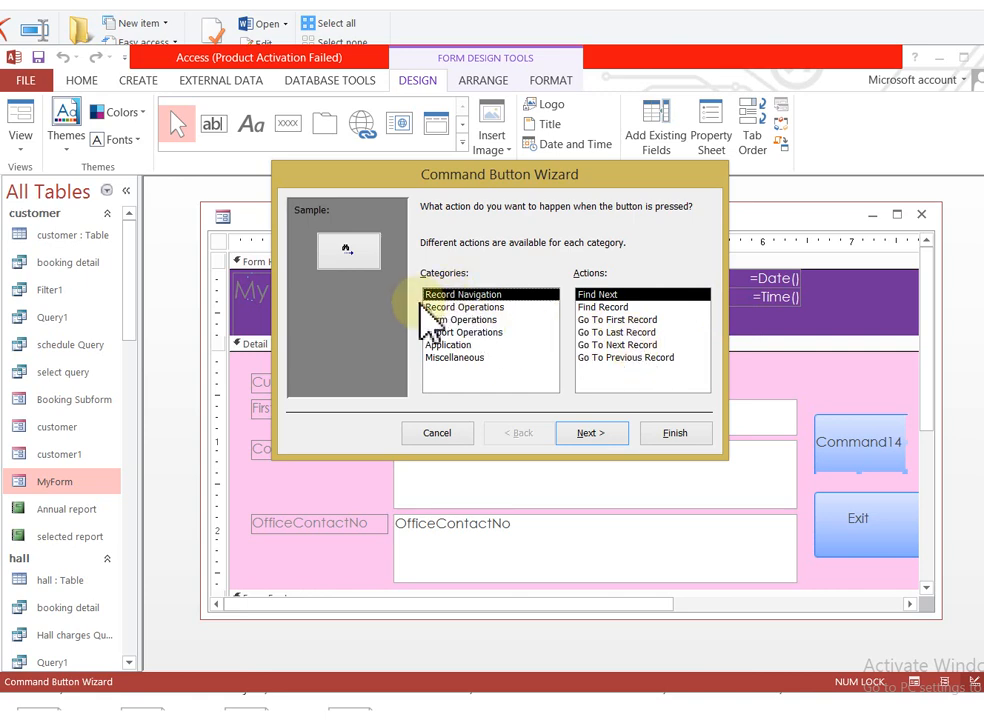
left_click(620, 320)
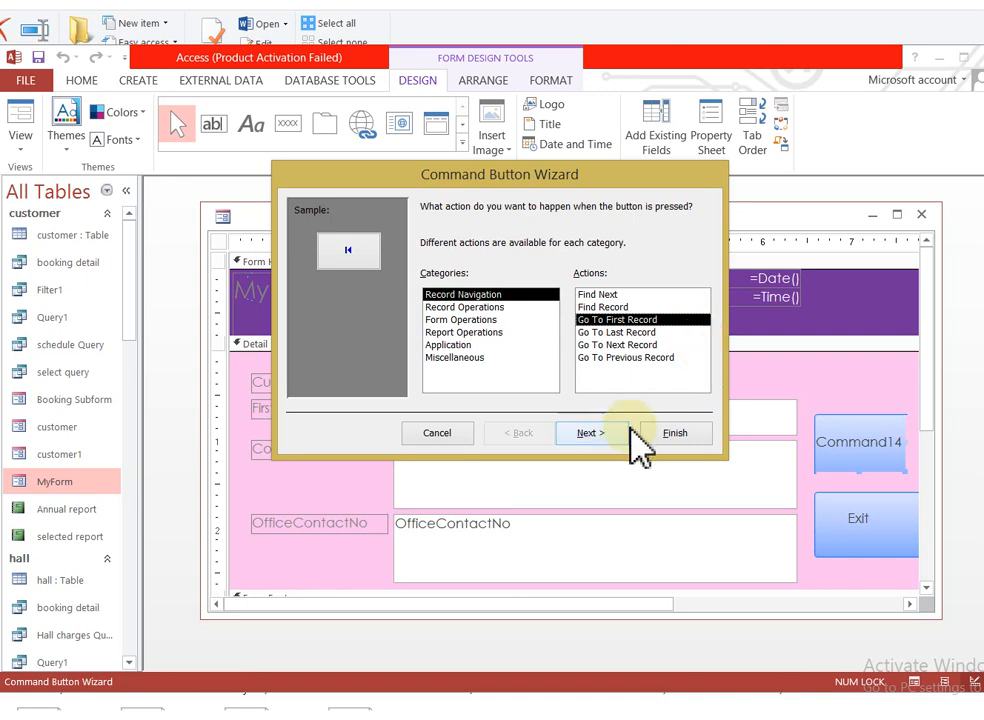
left_click(592, 433)
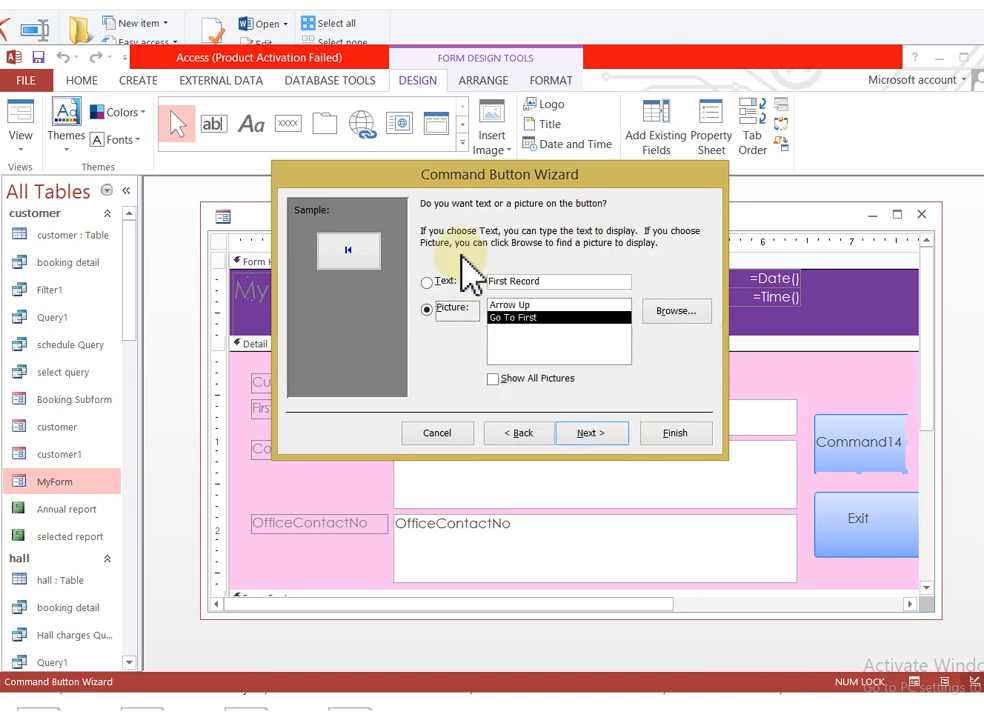
Use the Go To First picture on the new button and finish the wizard with its default name
left_click(510, 305)
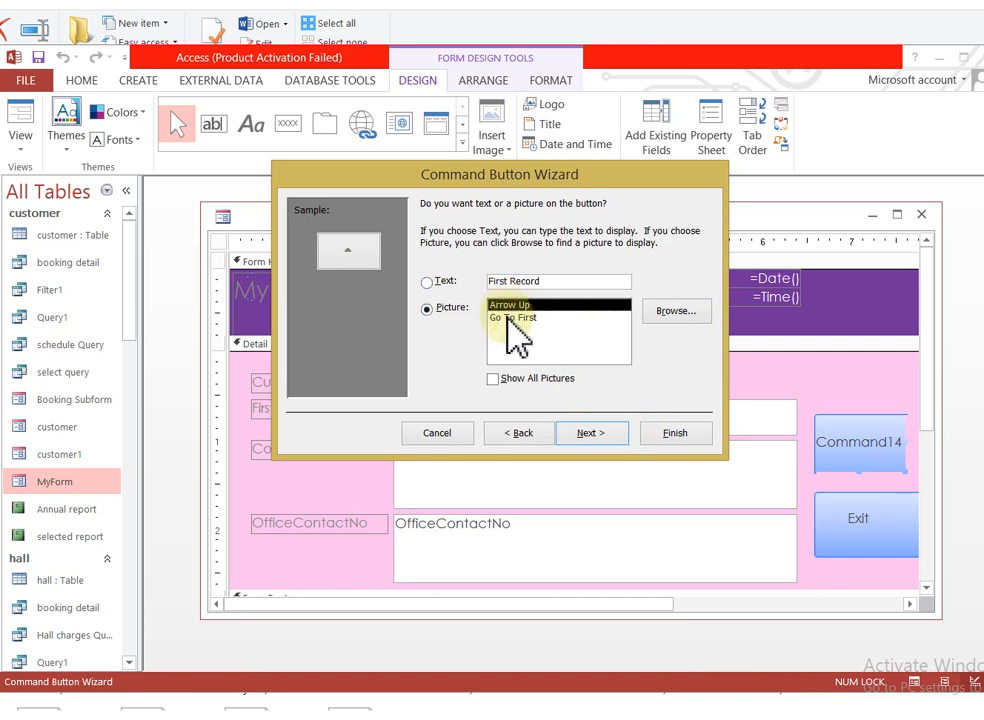
left_click(514, 317)
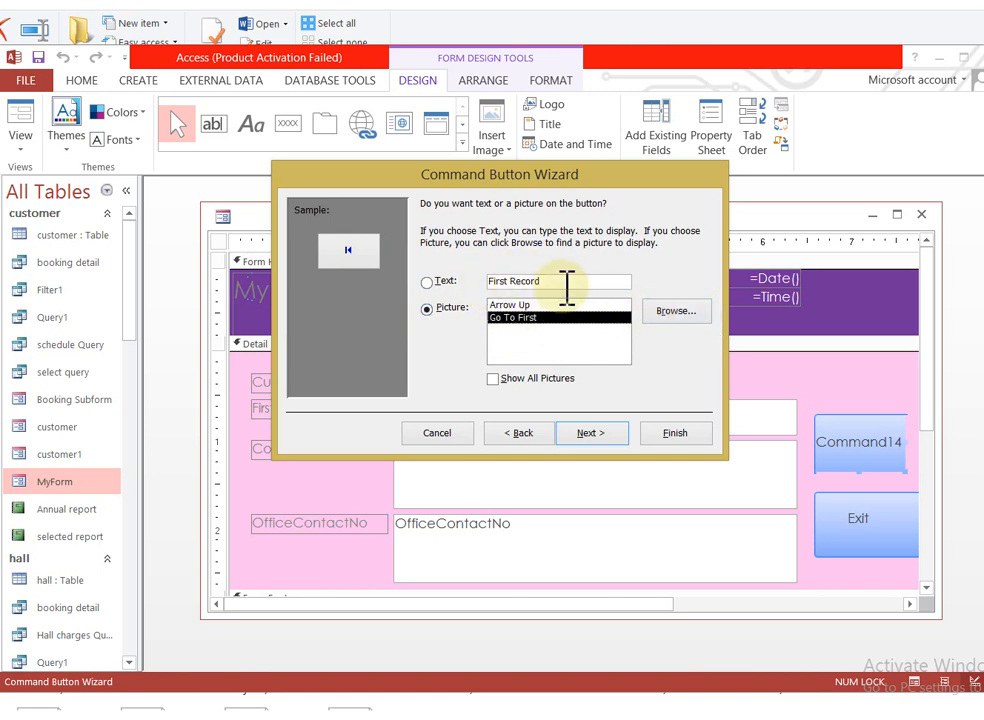
left_click(595, 434)
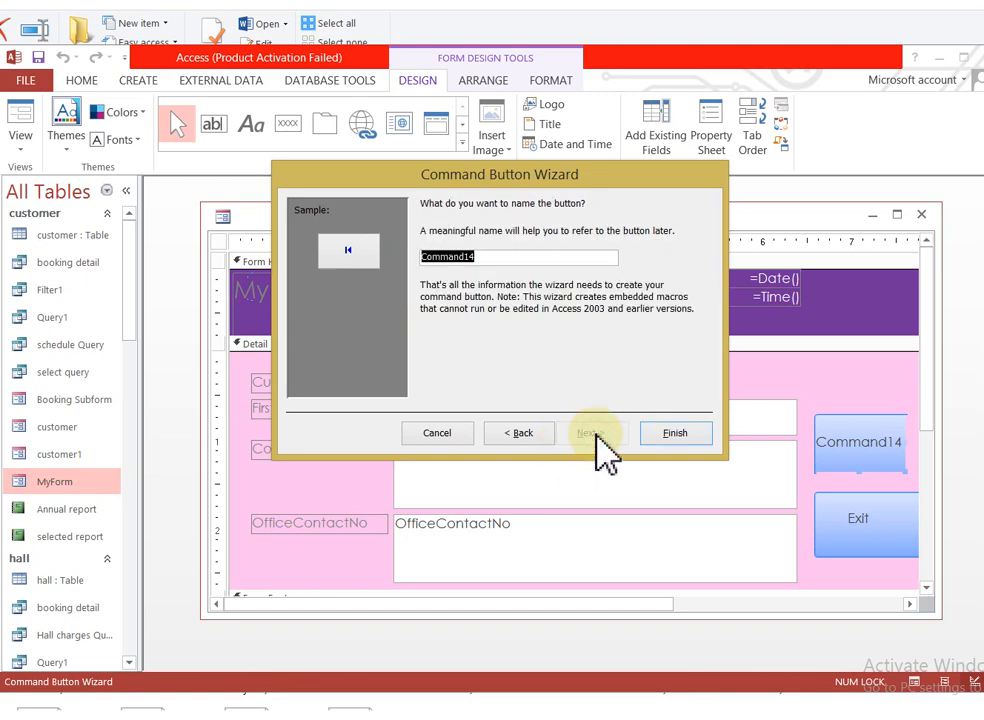
left_click(678, 438)
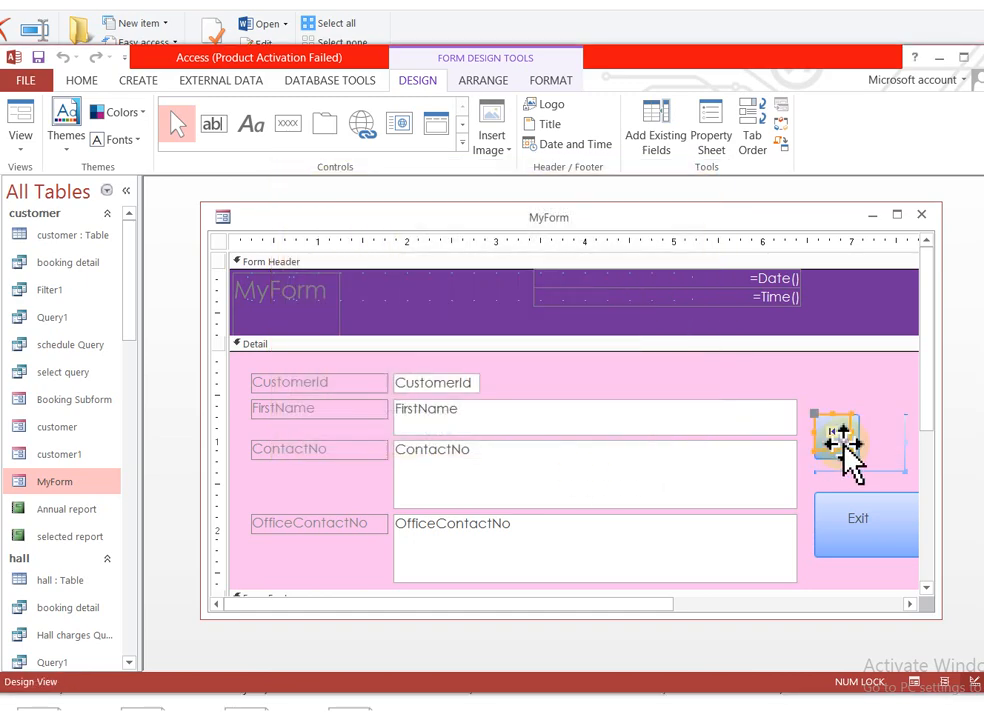
Enlarge the first-record button above Exit and show MyForm in Form View
left_click_drag(918, 466, 935, 487)
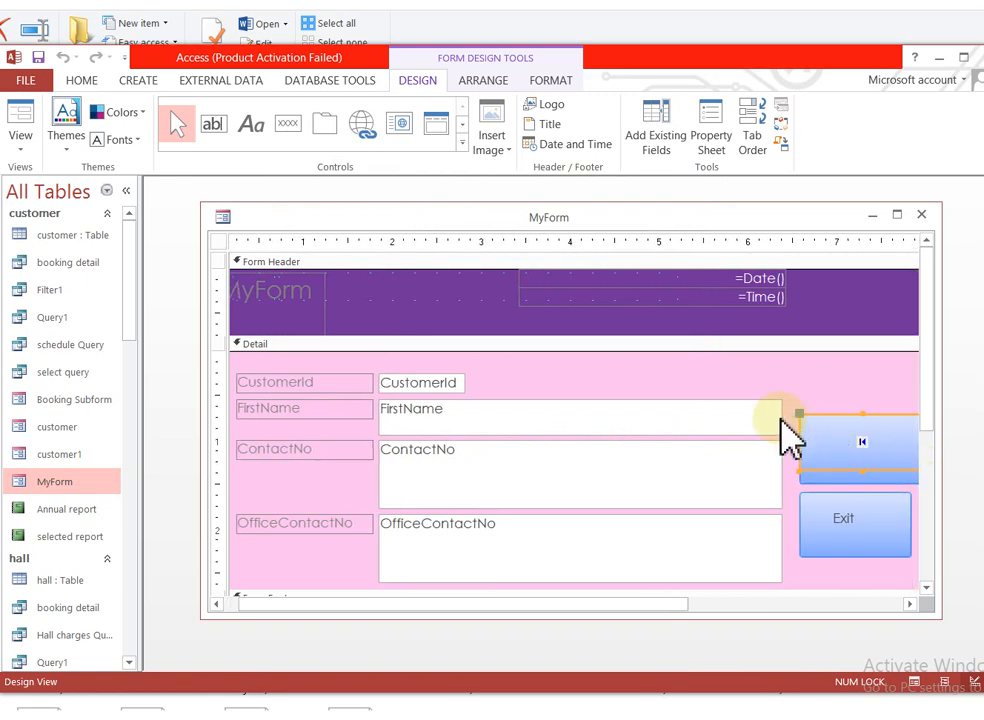
left_click(16, 148)
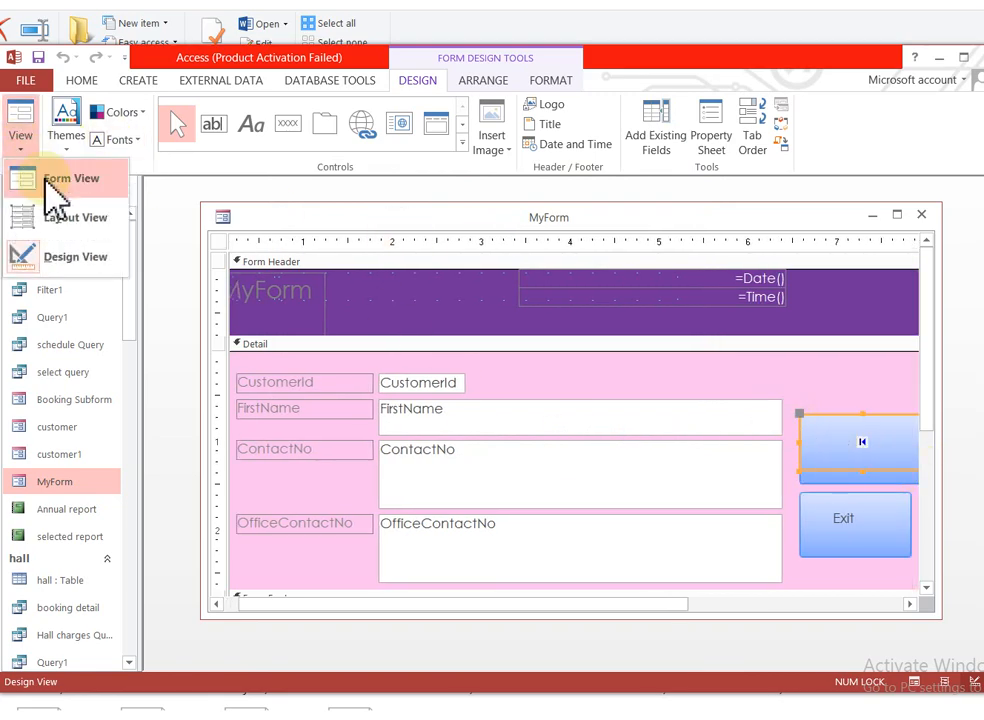
left_click(42, 178)
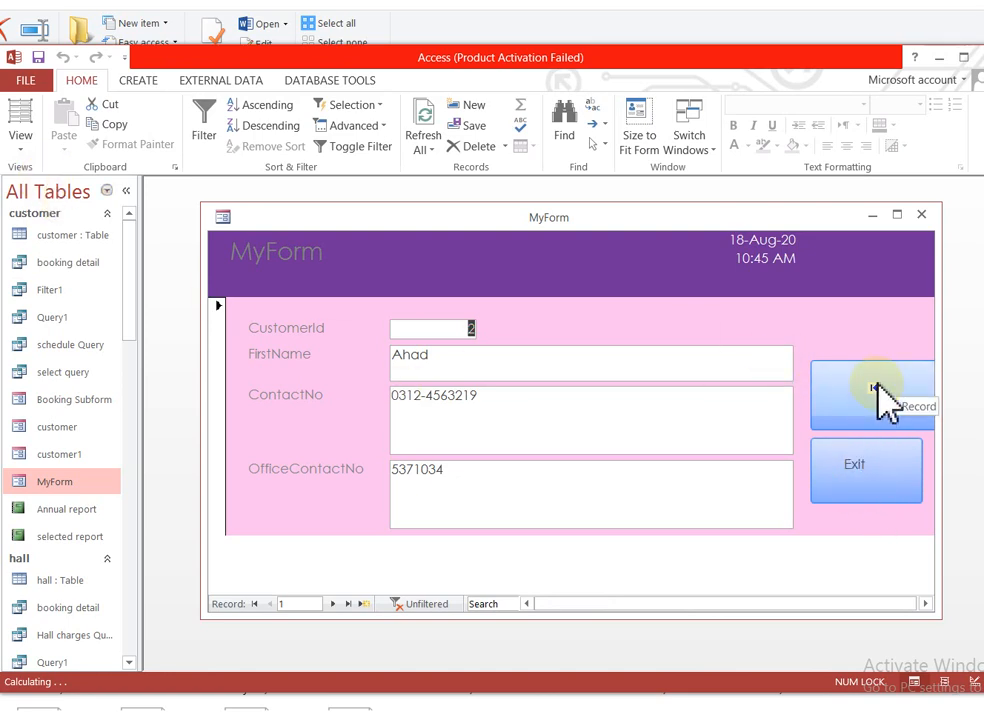
Advance through MyForm's records to the seventh record
left_click(346, 603)
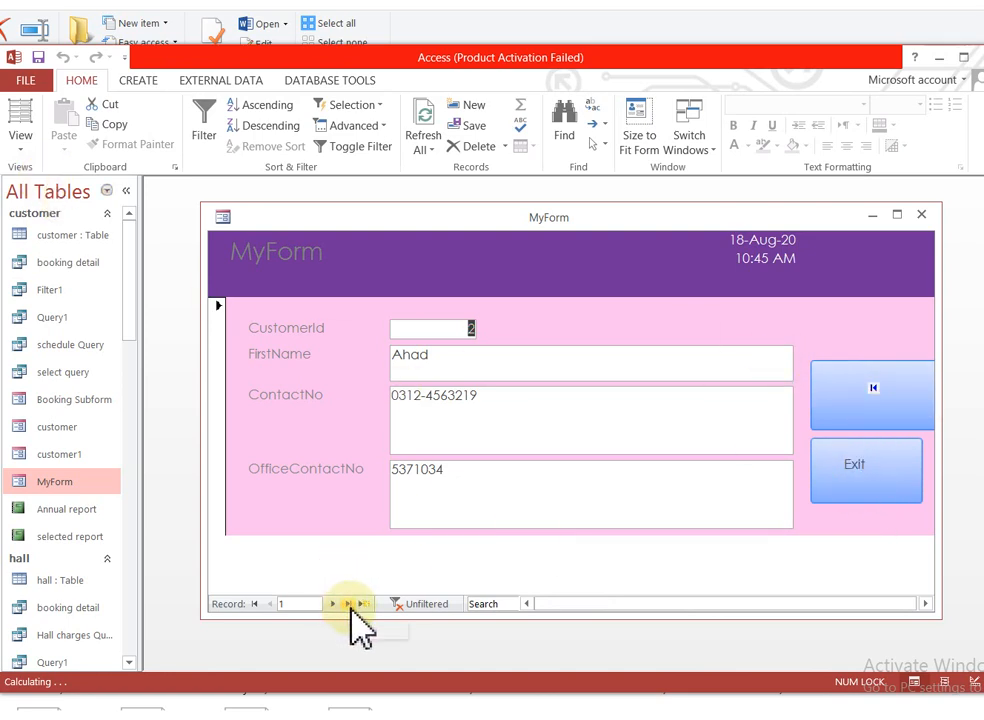
left_click(336, 609)
left_click(336, 609)
left_click(336, 609)
left_click(336, 609)
left_click(336, 609)
left_click(336, 609)
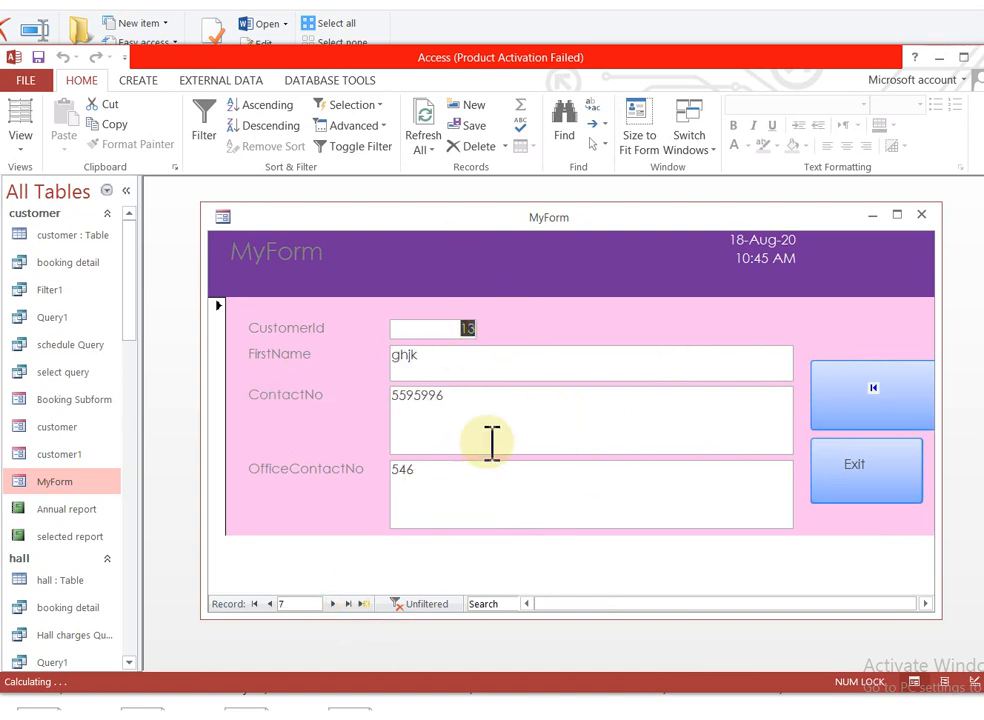
Test the first-record button from the seventh record and switch MyForm to Design View
left_click(848, 394)
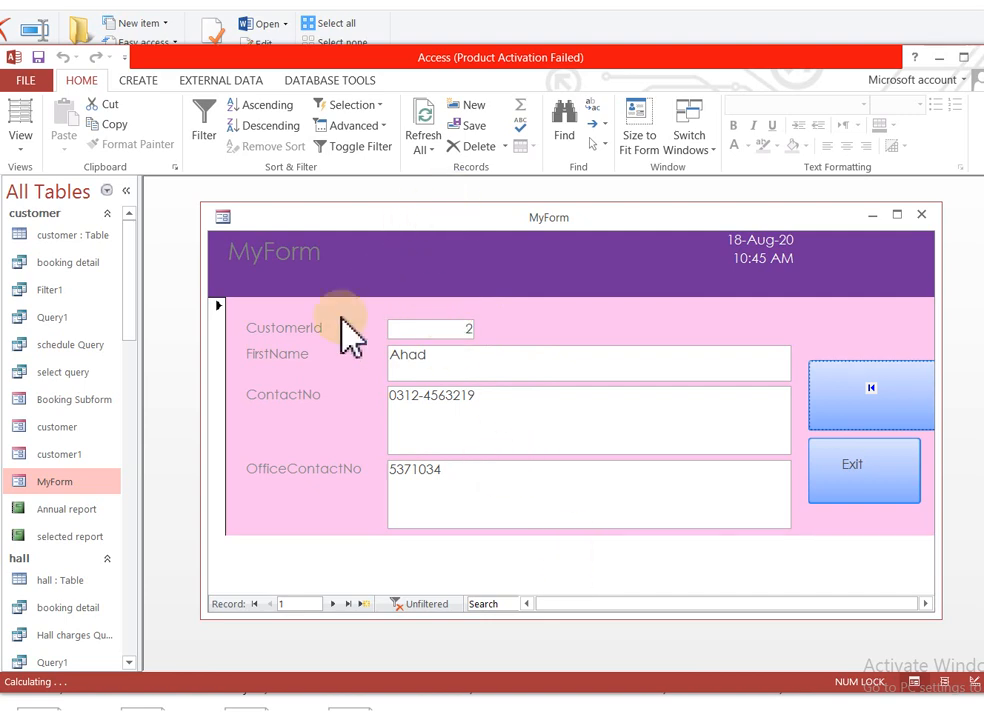
left_click(20, 146)
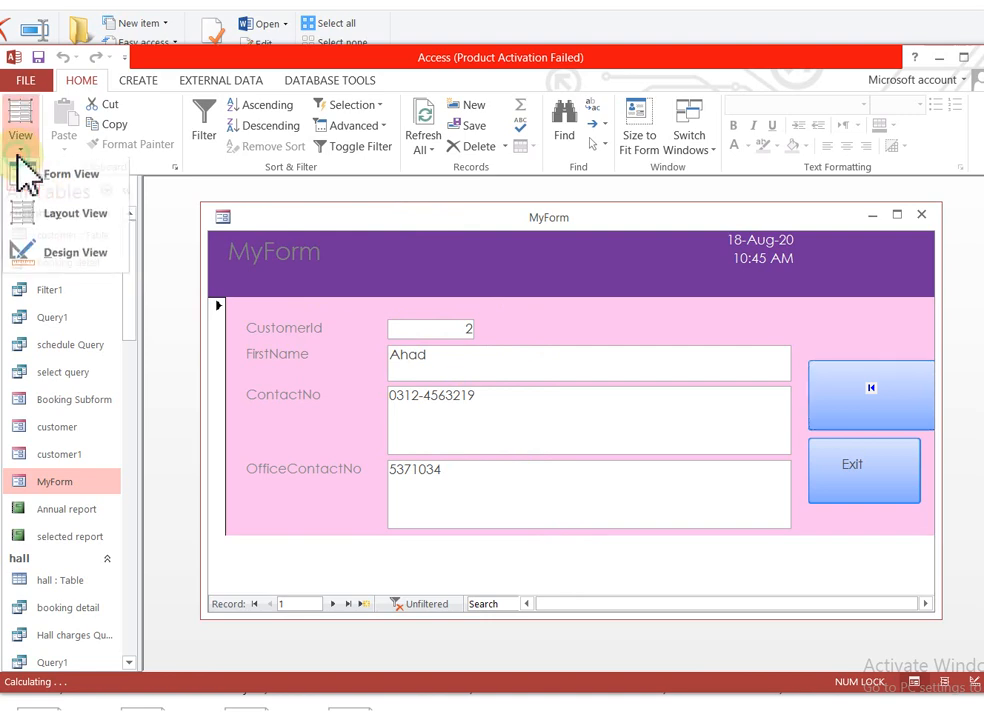
left_click(35, 260)
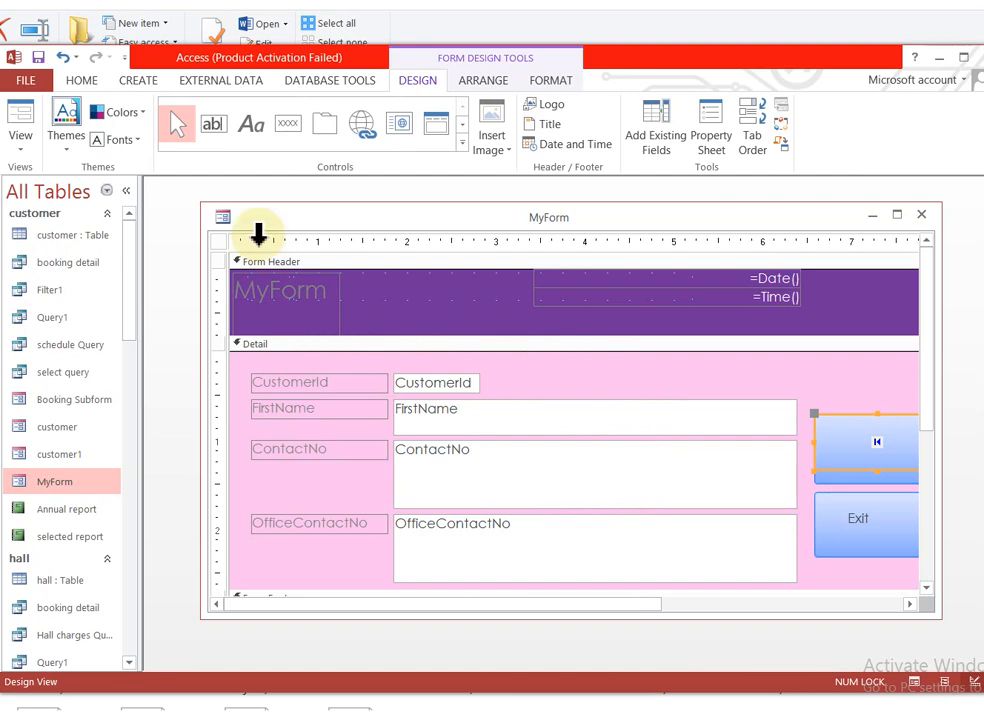
Draw a third command button above the first-record button and assign it the Form Operations action Open Form
left_click(287, 124)
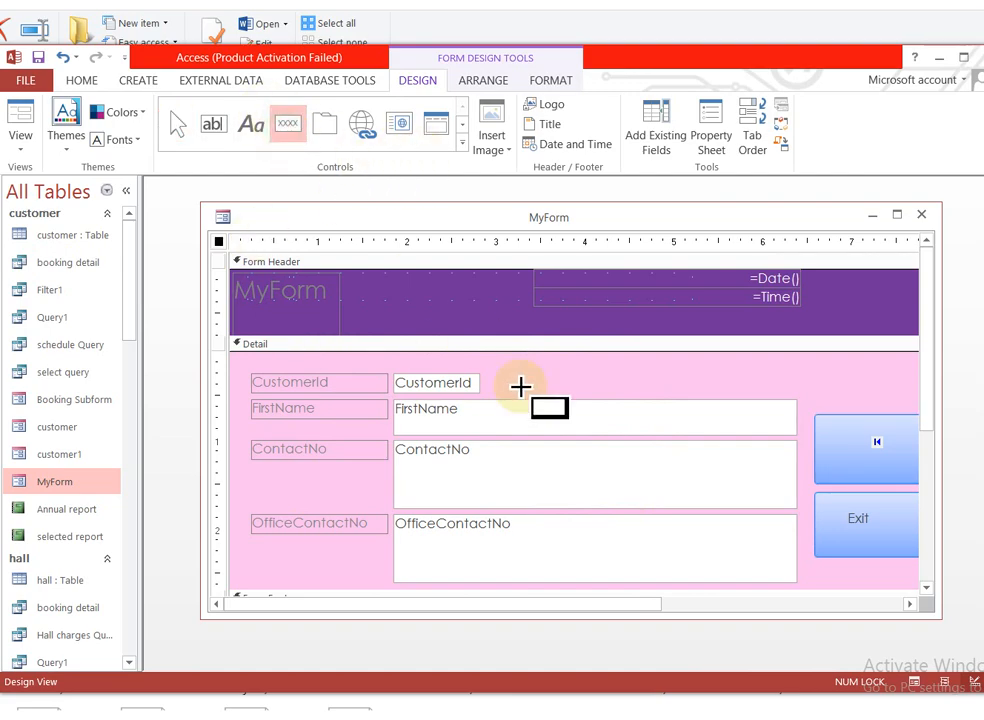
mouse_move(807, 355)
left_mouse_down()
mouse_move(848, 382)
mouse_move(913, 401)
left_mouse_up()
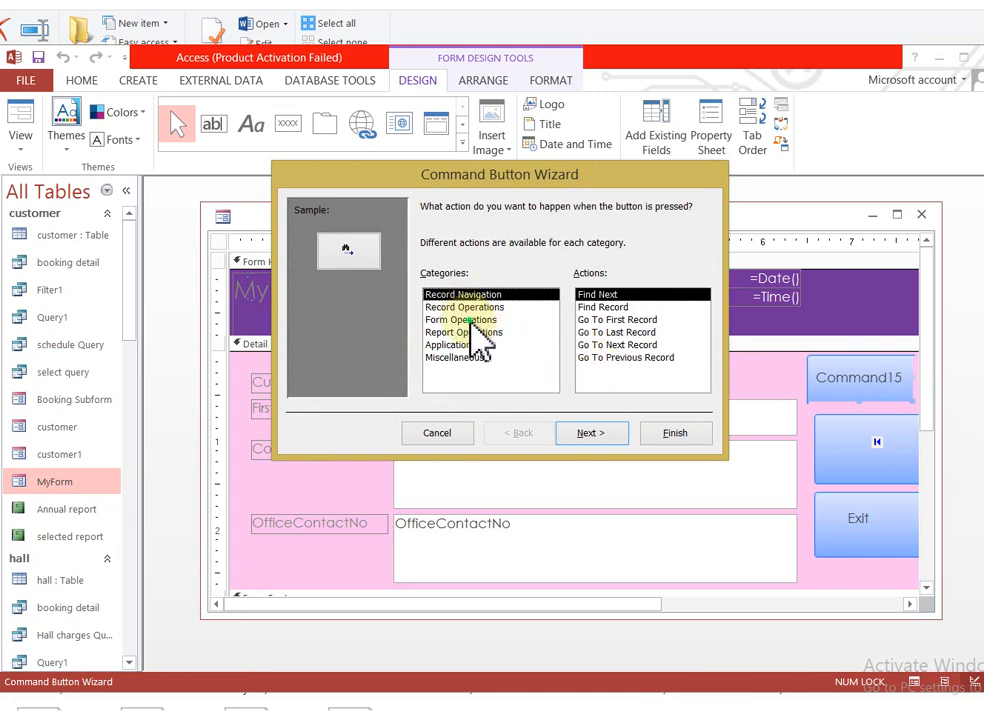
left_click(465, 320)
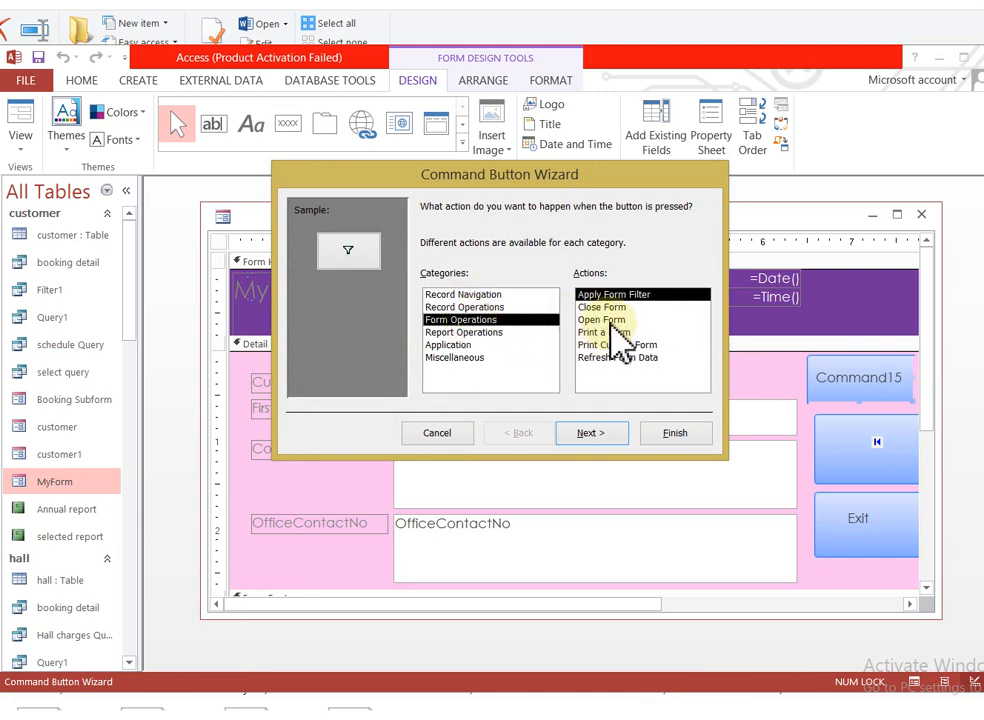
left_click(612, 320)
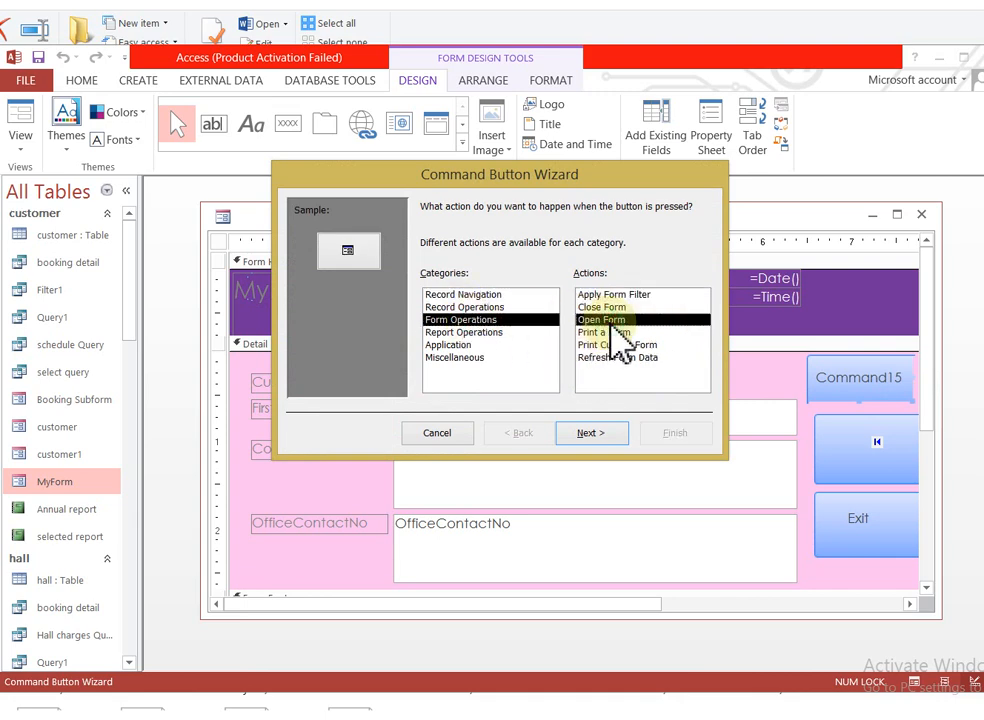
left_click(589, 437)
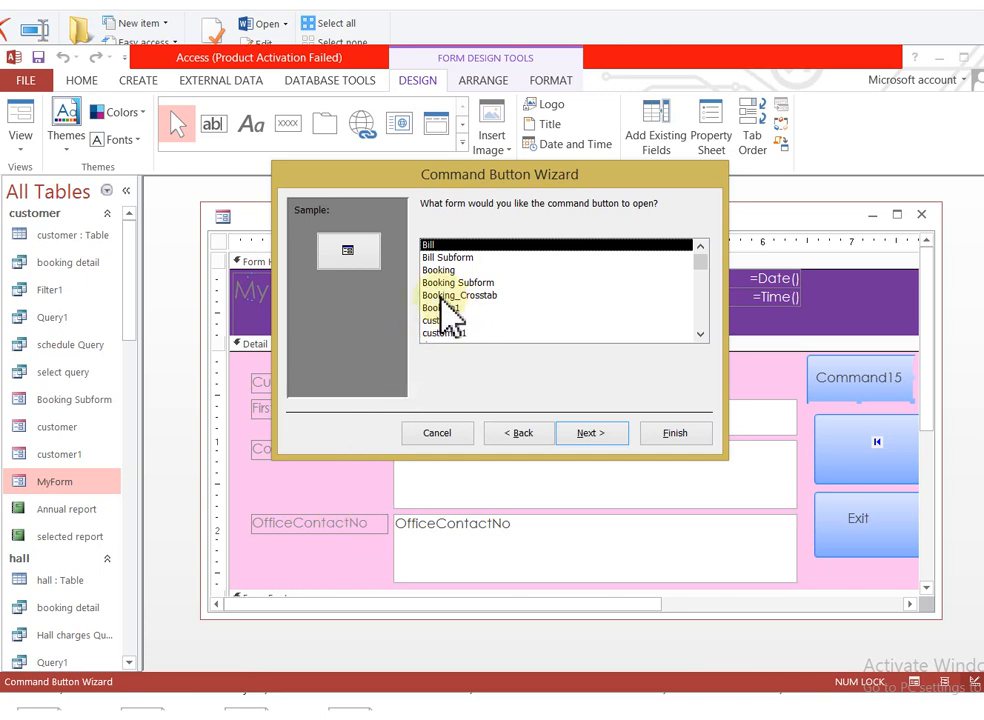
Make the new button open the Booking form and show all the records
left_click(425, 270)
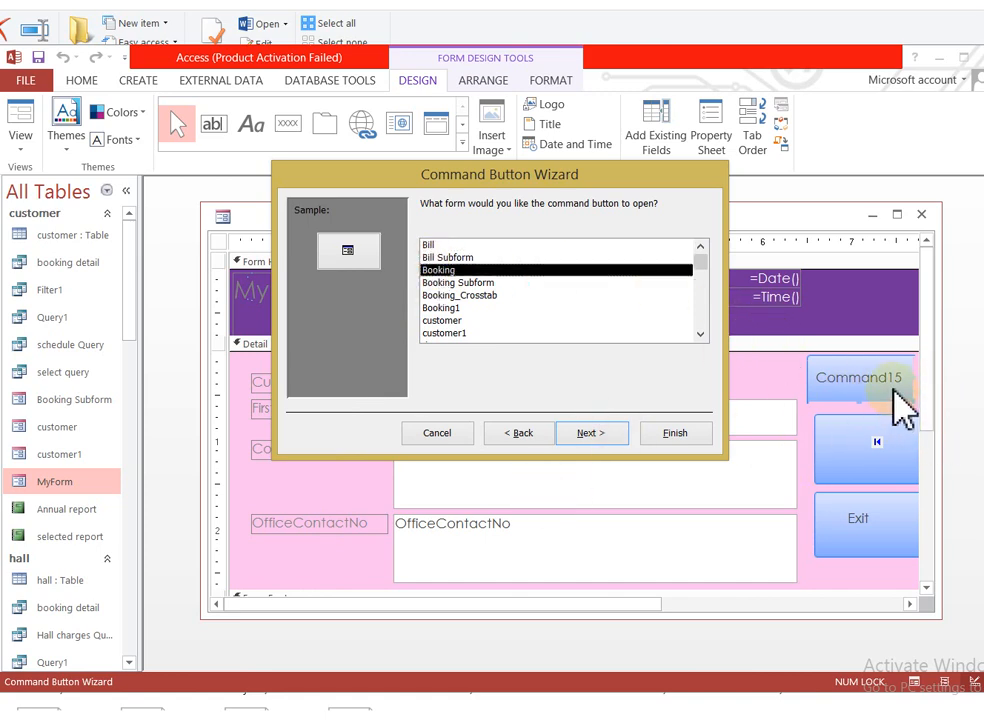
left_click(590, 437)
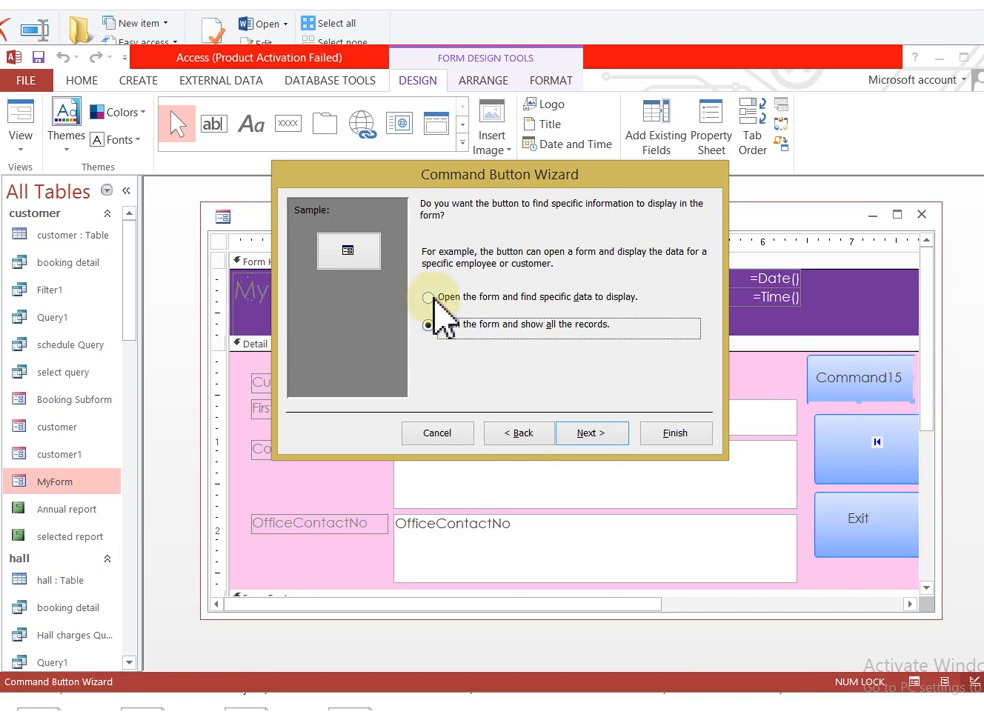
left_click(603, 440)
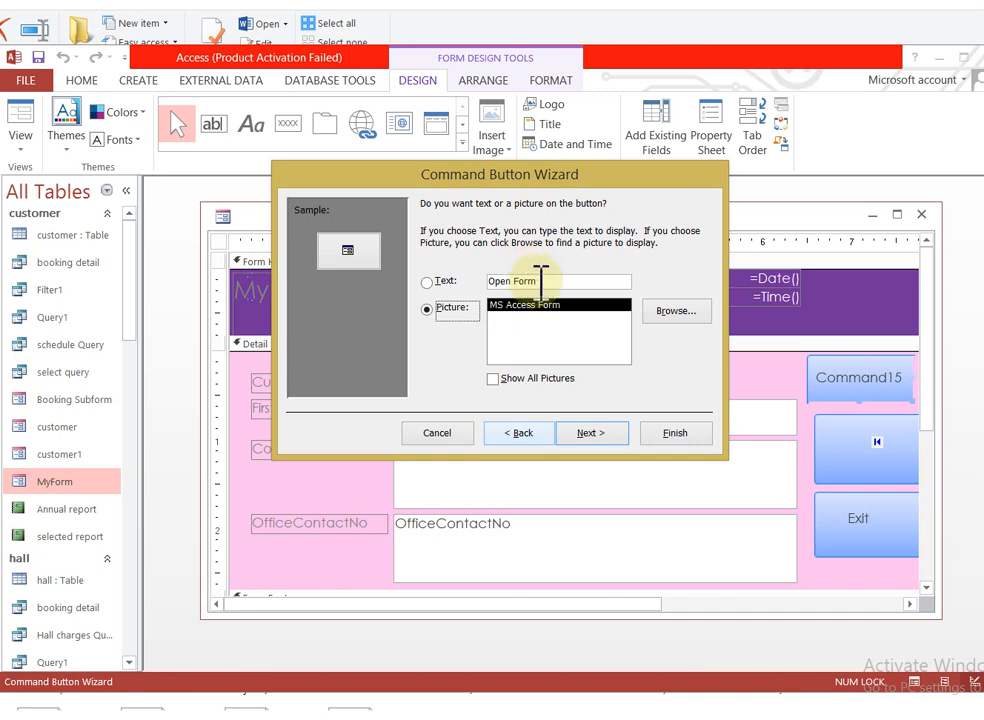
Label the new button with the text "Booking detail" and finish the wizard with its default name
left_click(540, 281)
left_click_drag(540, 281, 484, 280)
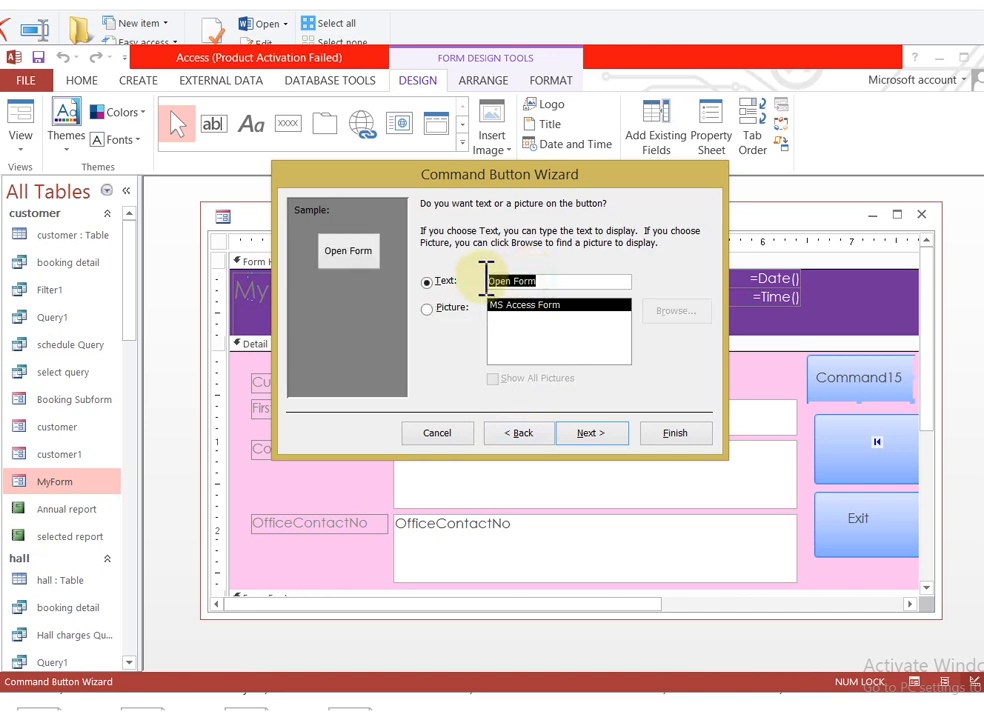
type("Booki")
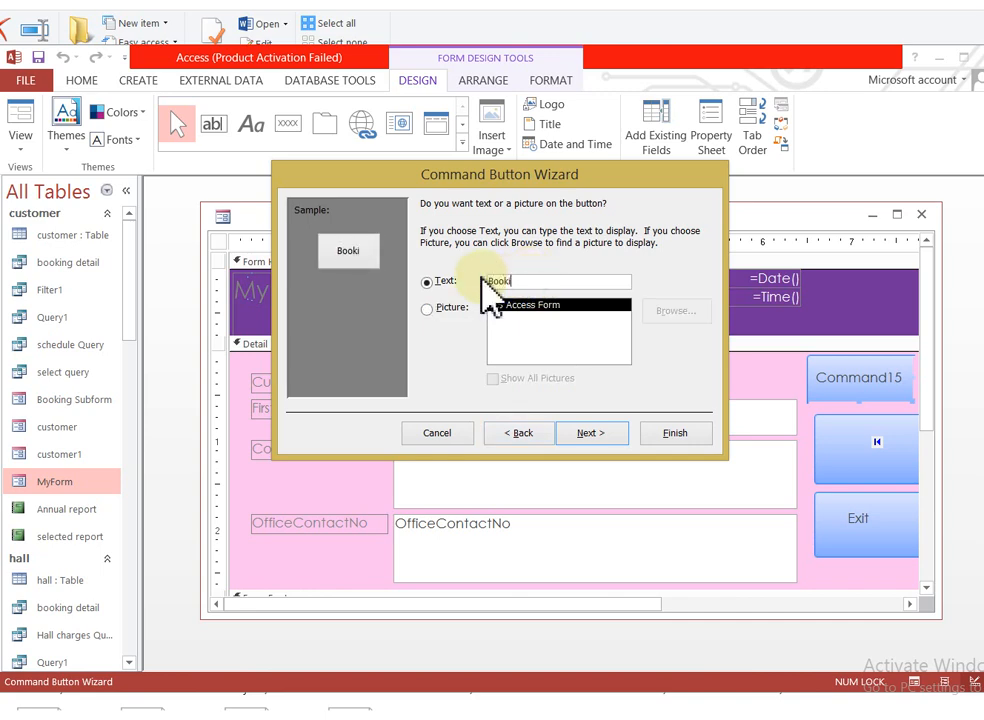
type("ng detail")
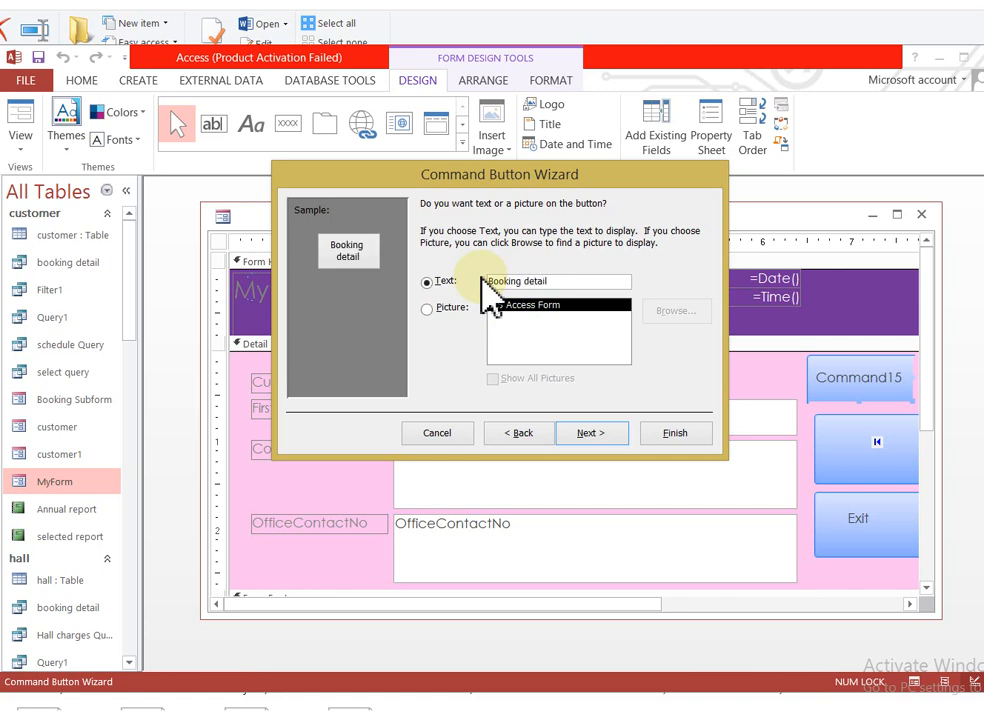
left_click(593, 435)
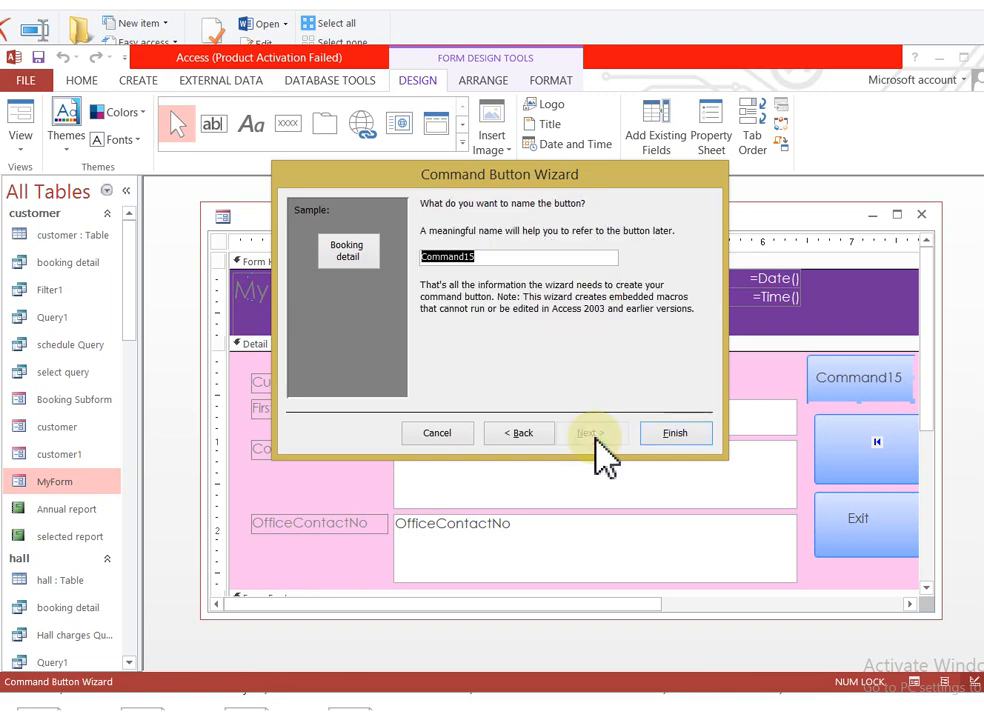
left_click(675, 433)
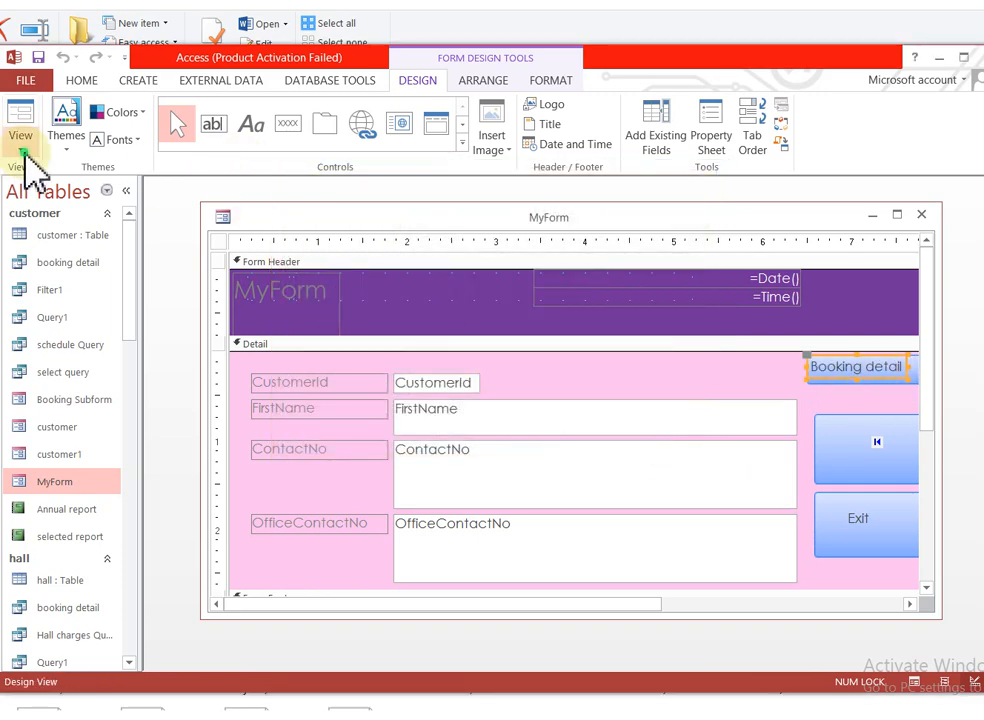
Show MyForm in Form View and open the Booking form with the Booking detail button
left_click(22, 150)
left_click(46, 182)
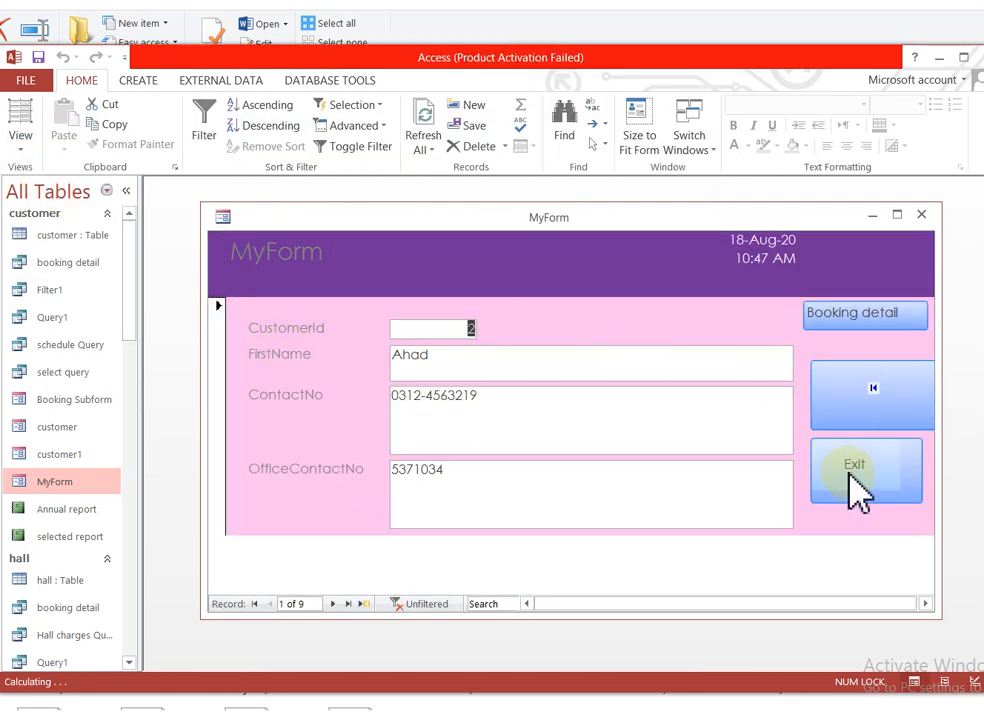
left_click(877, 316)
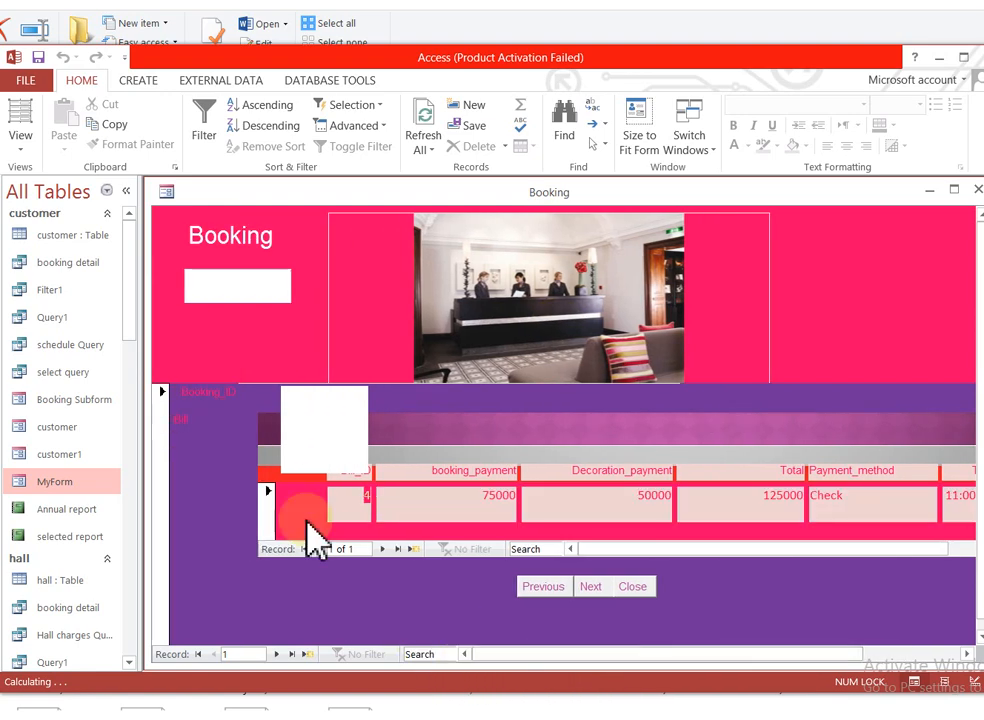
Inspect the Booking form's header box, Booking_ID box and bill subform, and close the form
left_click(236, 287)
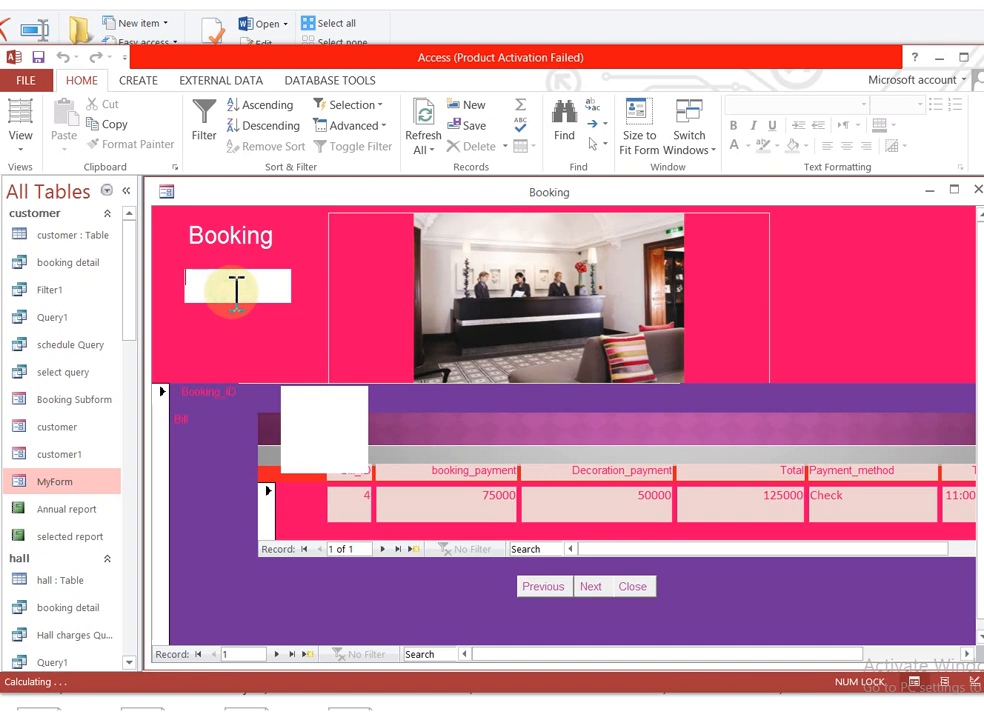
left_click(331, 414)
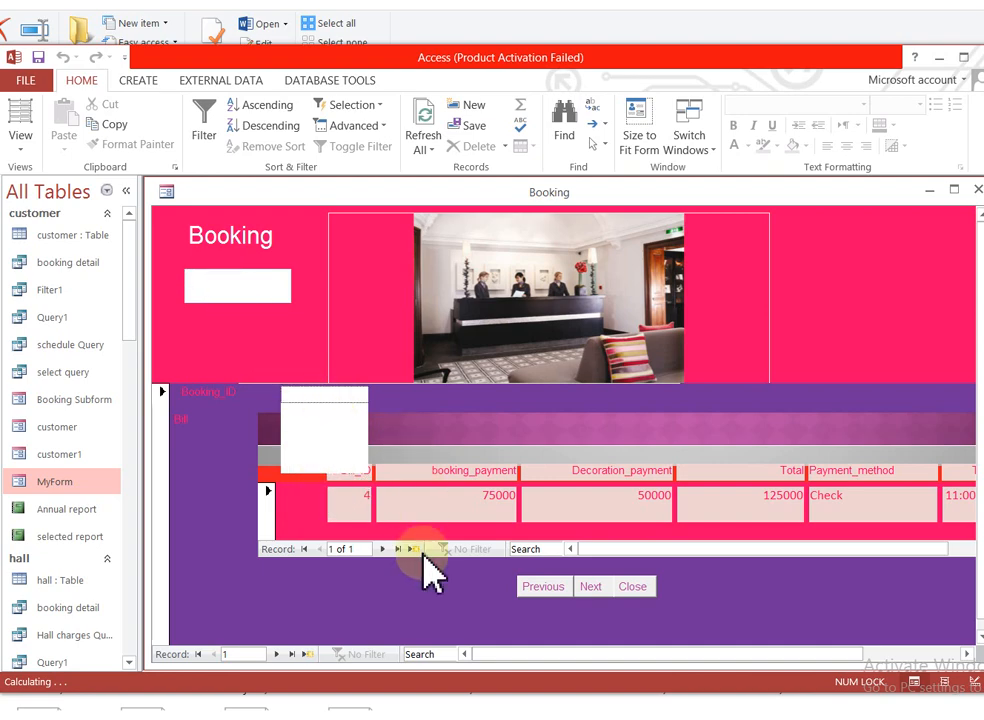
left_click(328, 510)
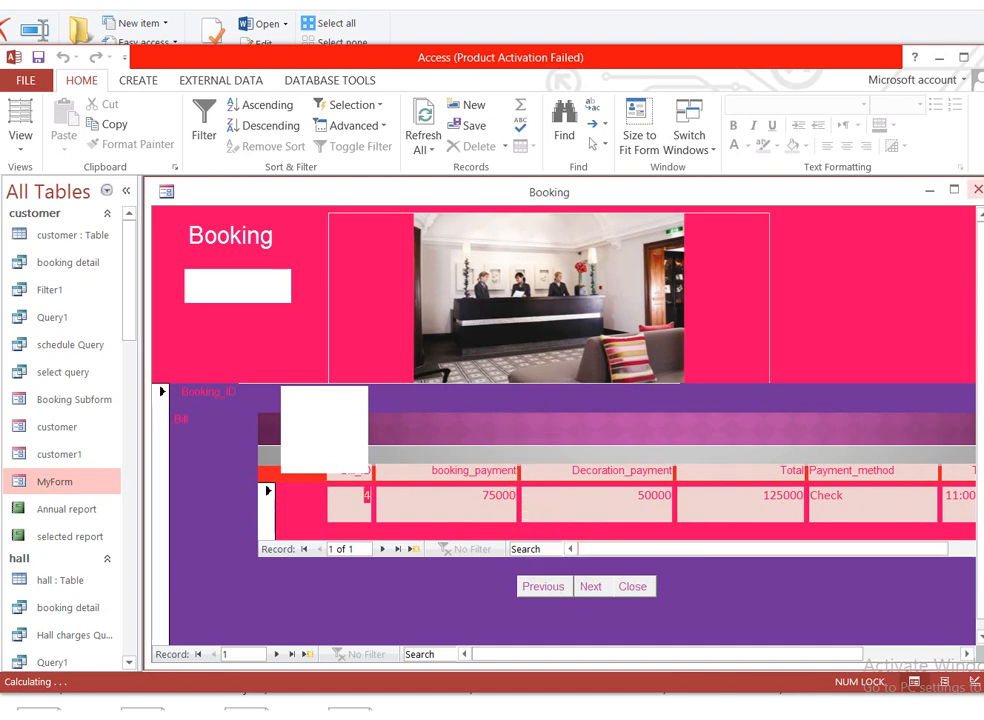
left_click(977, 189)
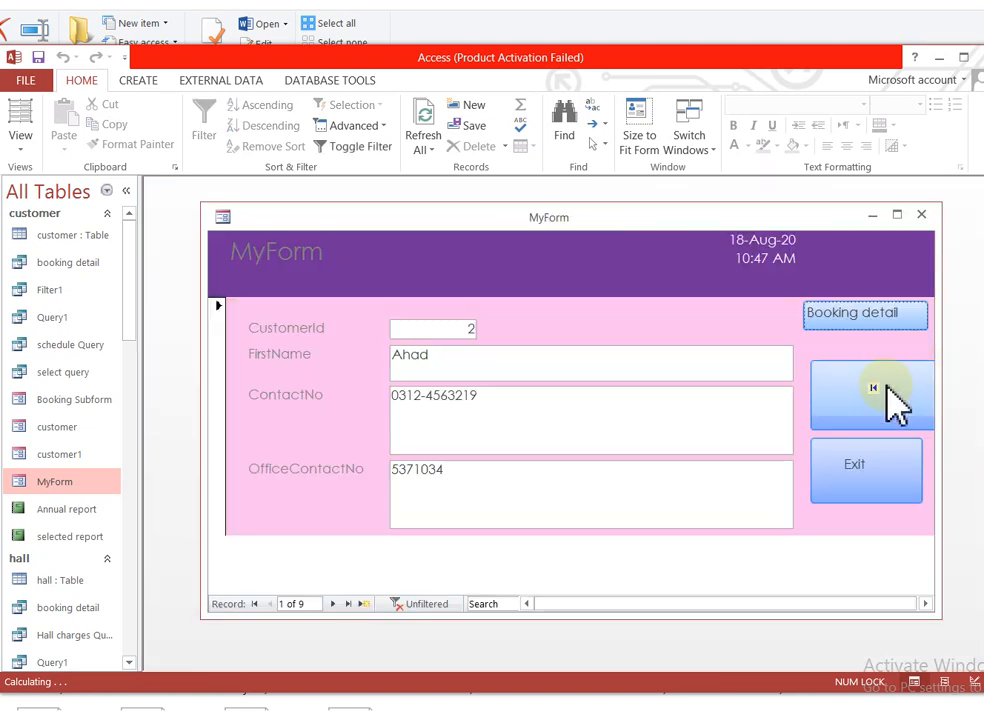
Test the first-record button from MyForm's last record and exit the form without saving its design changes
left_click(346, 604)
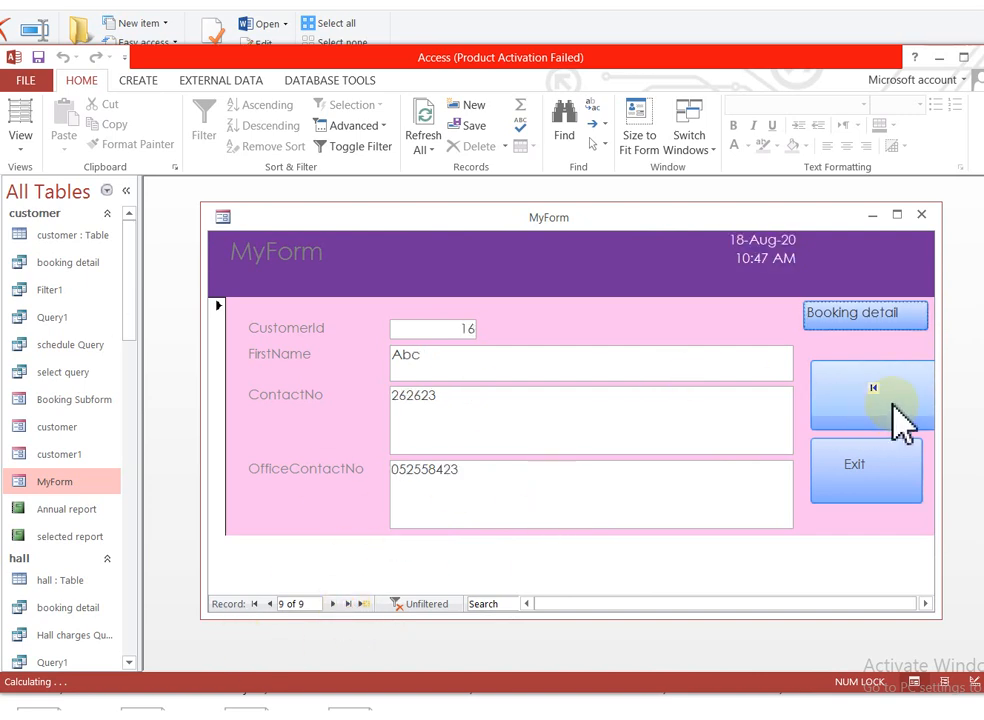
left_click(893, 404)
left_click(850, 468)
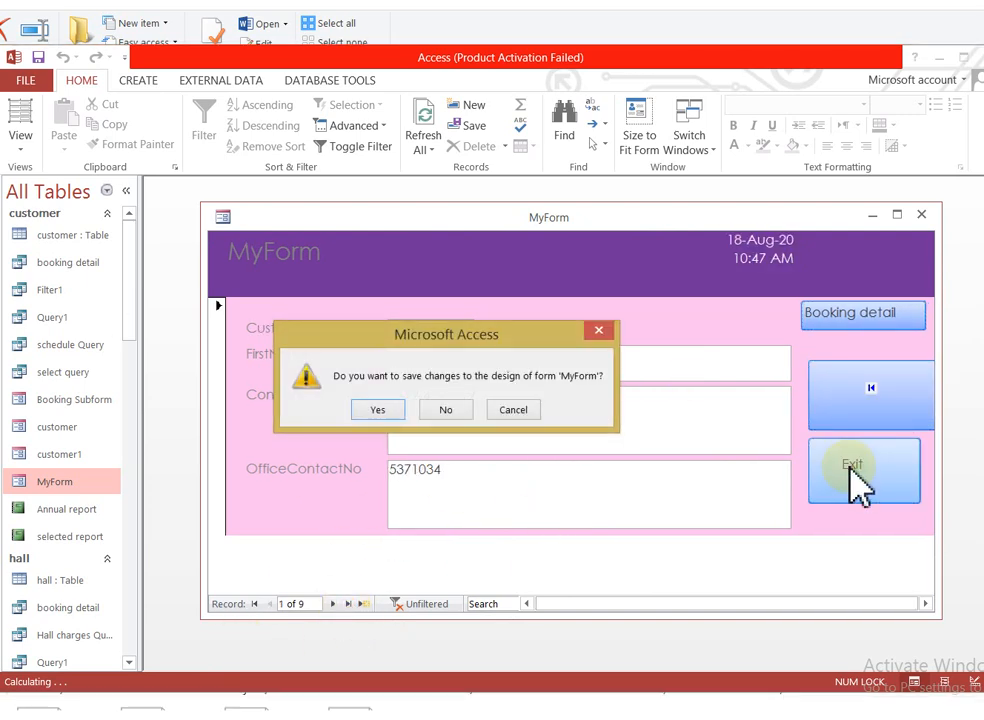
left_click(451, 413)
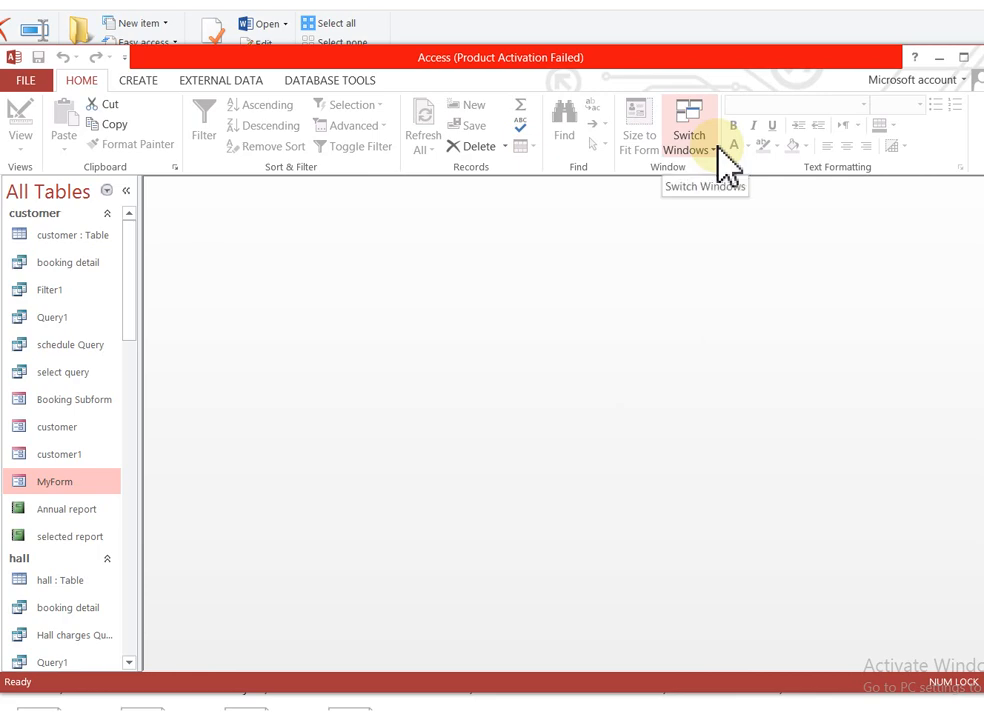
Switch to the Word notes and review the toolbox picture and the list of form controls through Command button
left_click(940, 60)
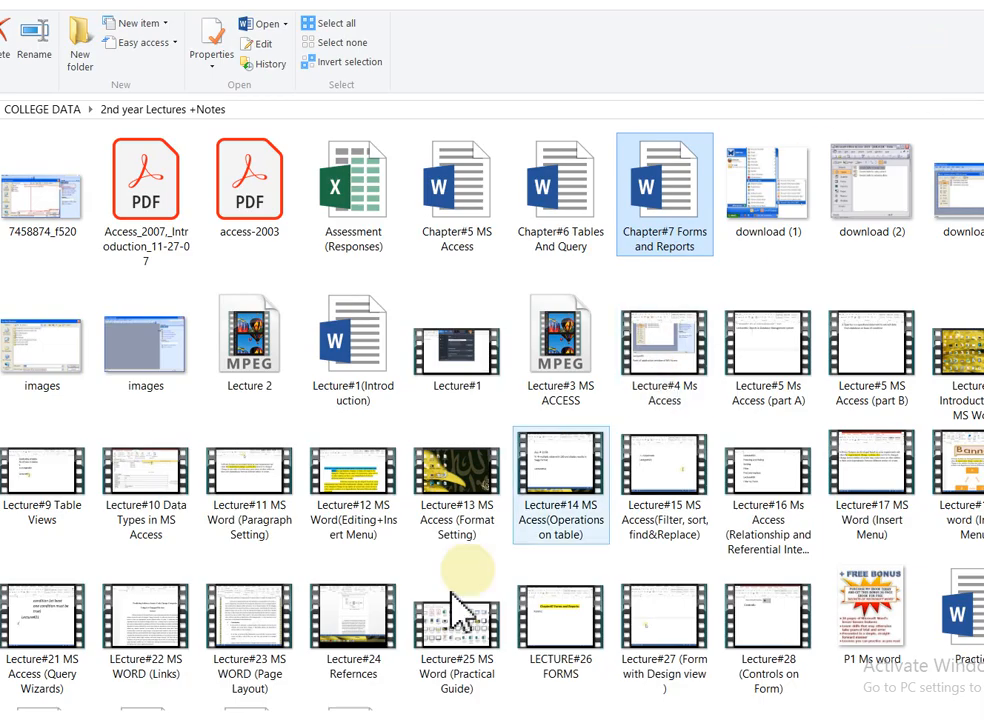
left_click(408, 719)
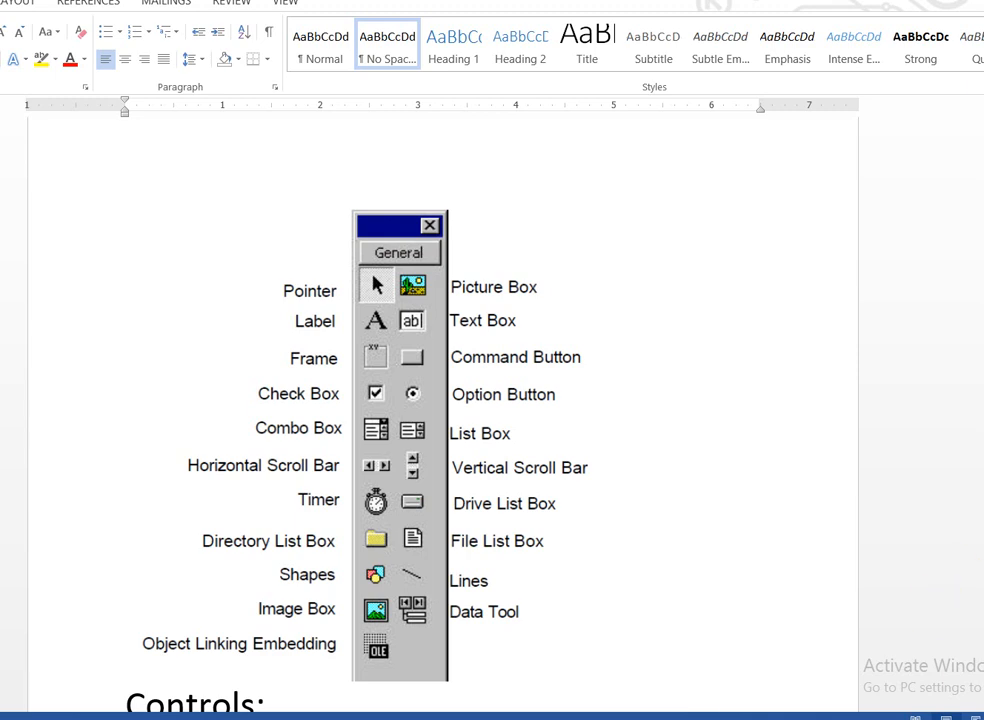
scroll(791, 582, "down", 8)
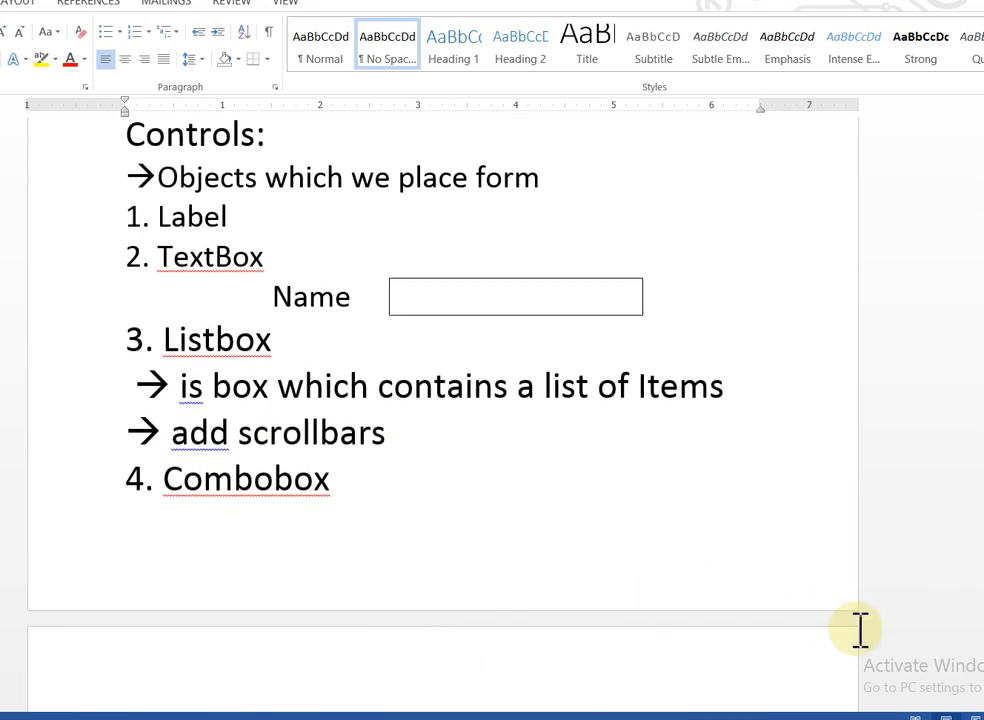
scroll(442, 400, "up", 8)
scroll(442, 400, "down", 7)
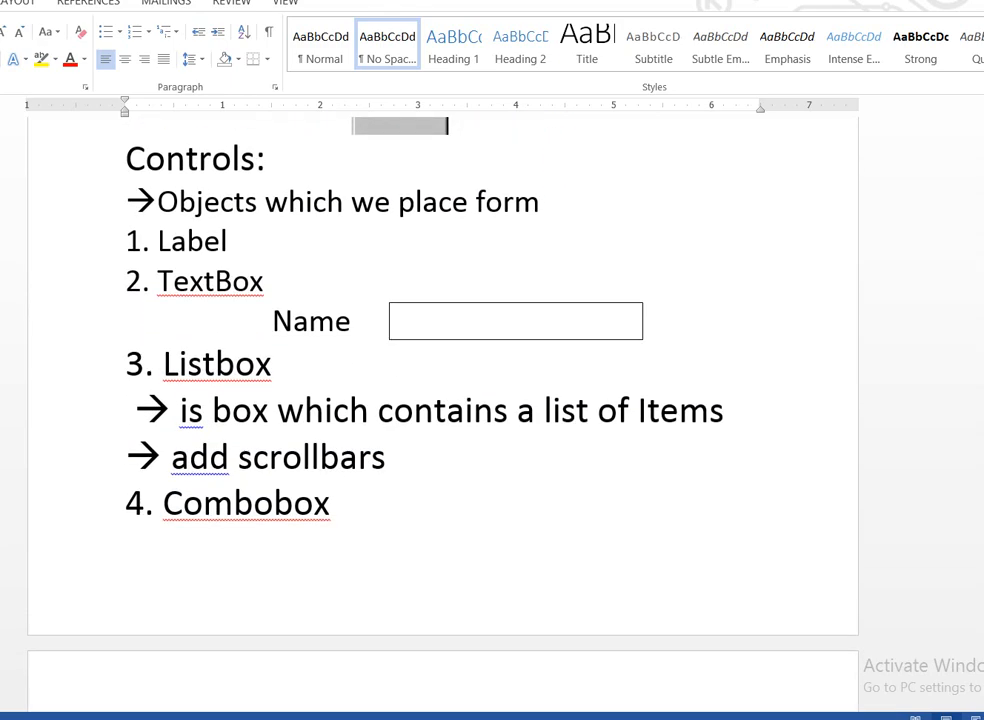
scroll(442, 400, "down", 1)
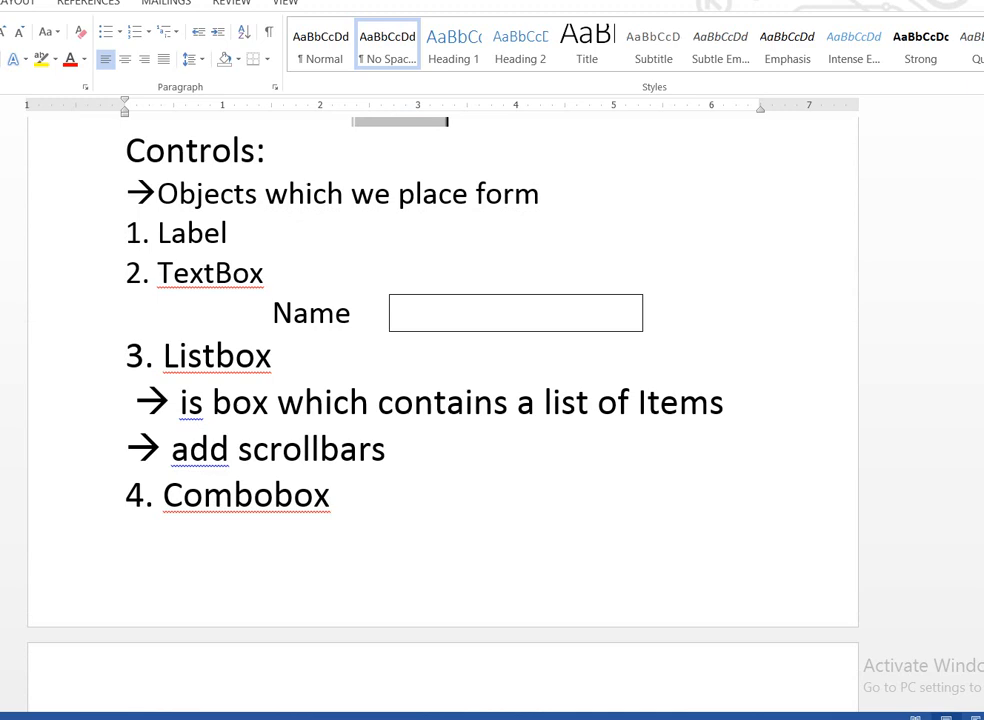
scroll(442, 400, "down", 8)
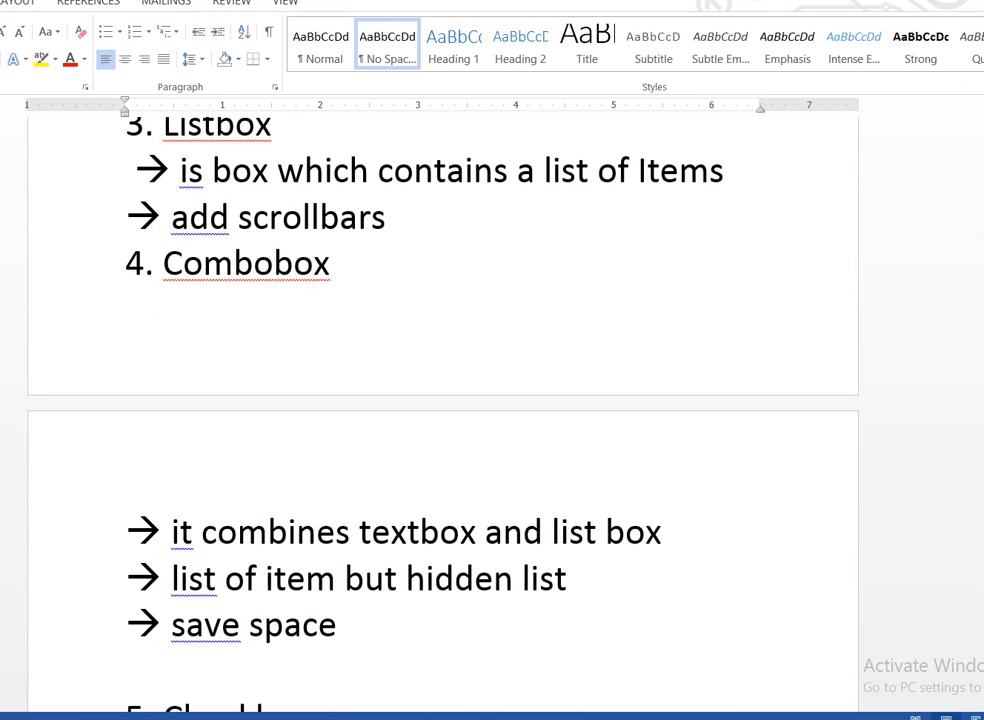
scroll(442, 400, "down", 10)
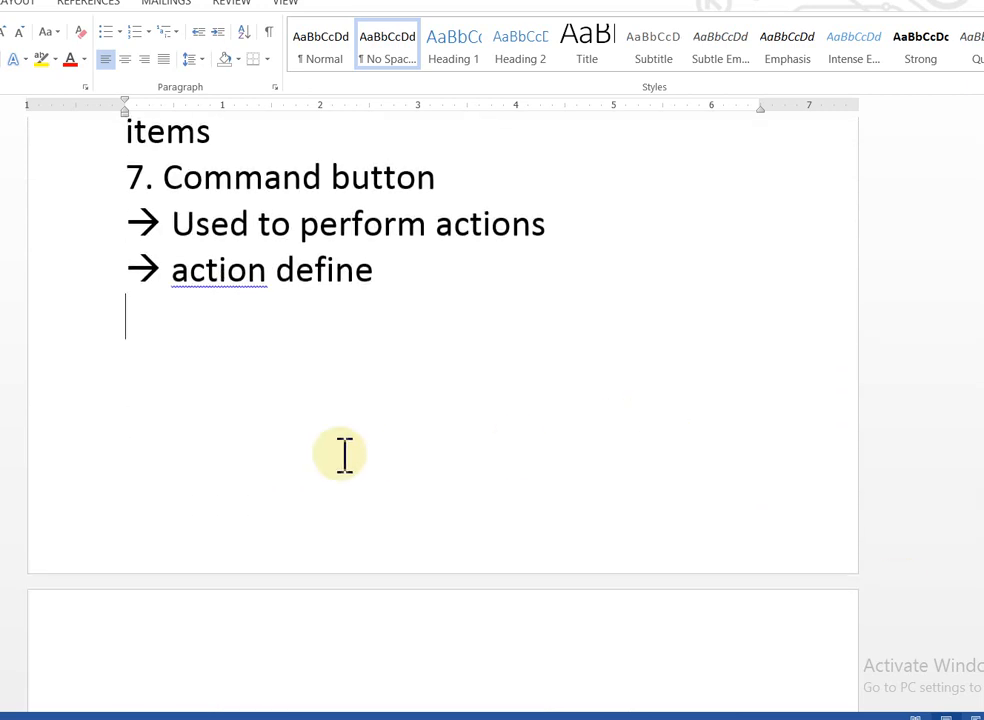
Add the heading "Sub Forms:" below the command button notes, followed by the line "Form with in a form (Sub form)"
type("Sub")
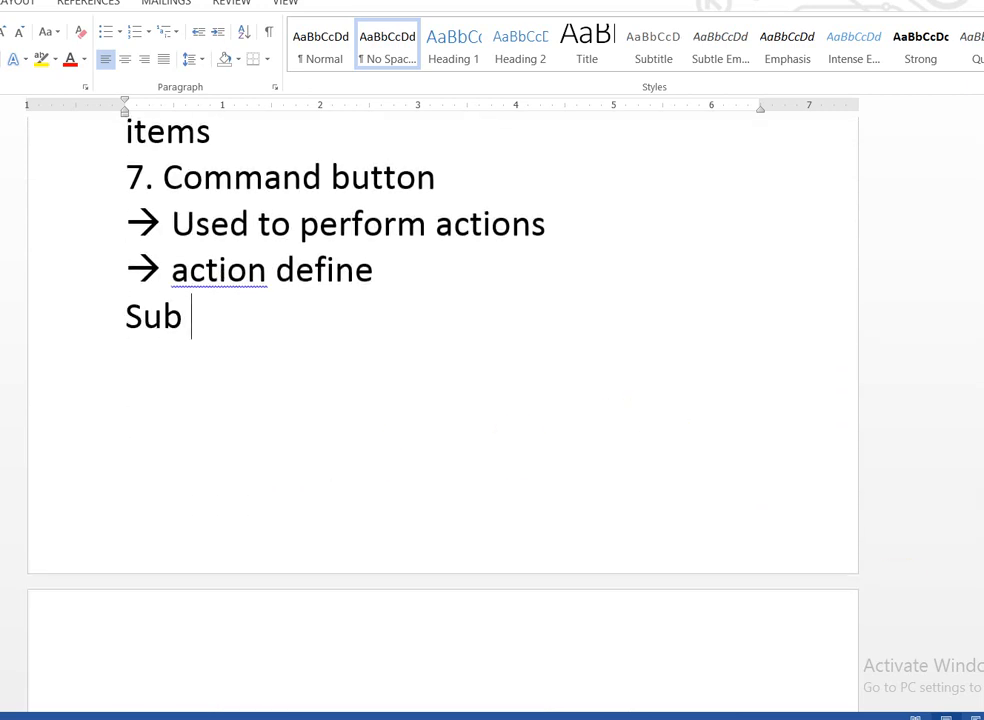
type(" Forms:")
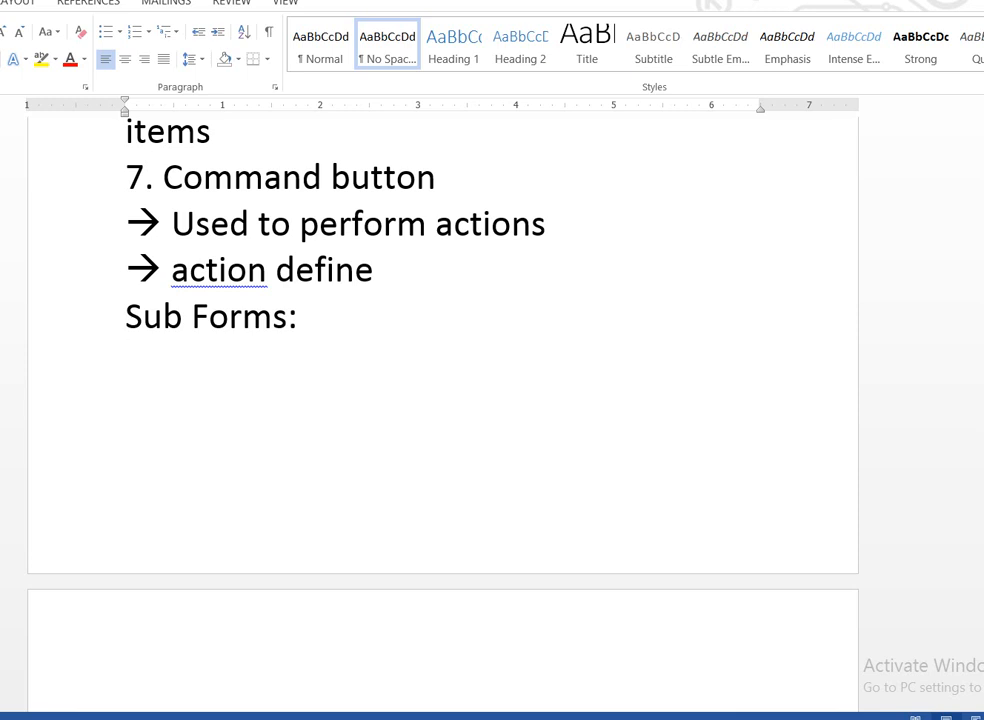
type("For")
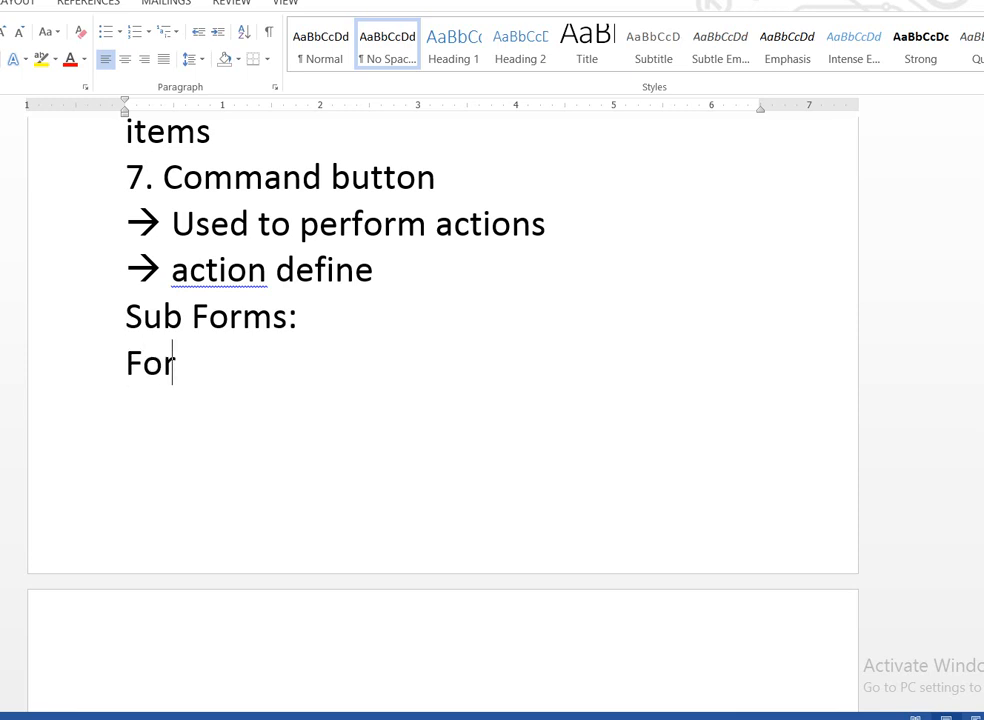
type("m with")
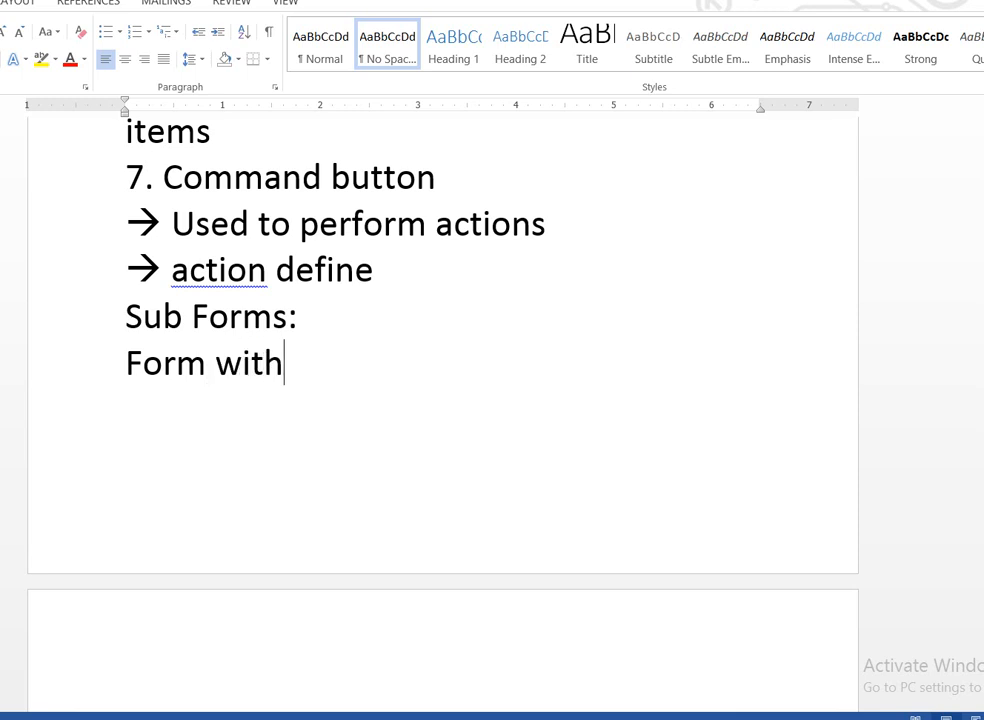
type(" in a form")
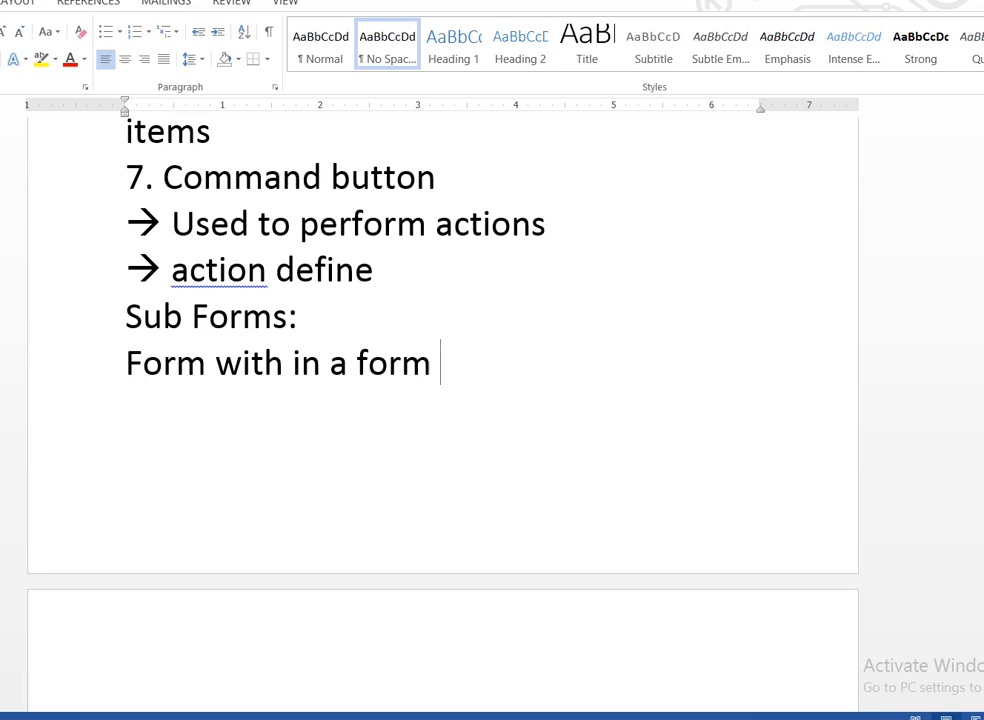
type(" (Sub ")
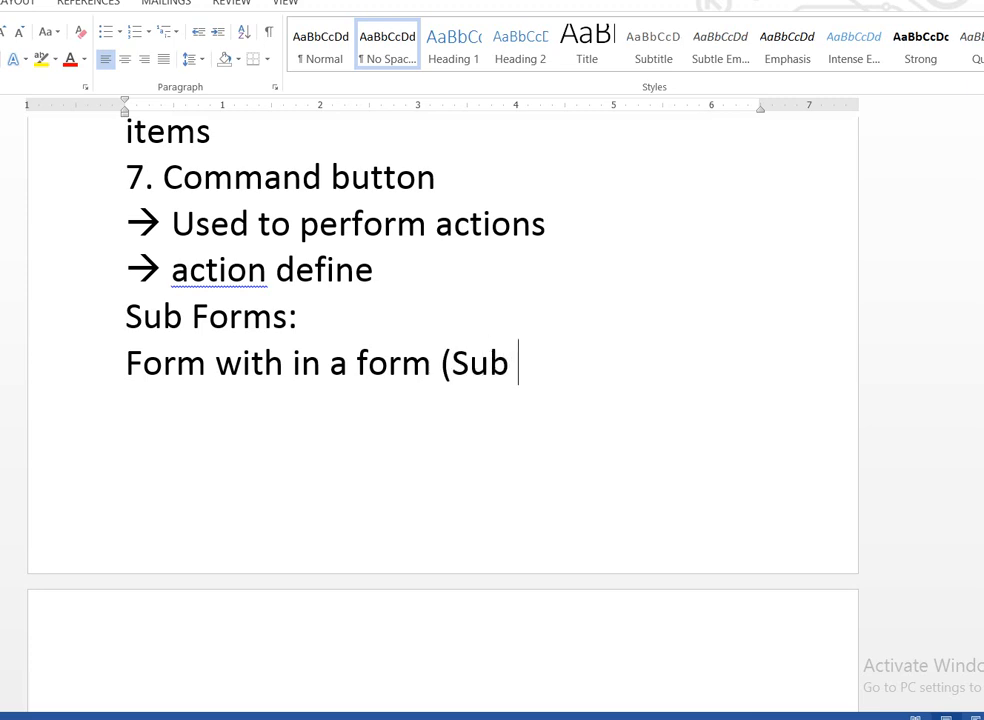
type("form)")
key("Return")
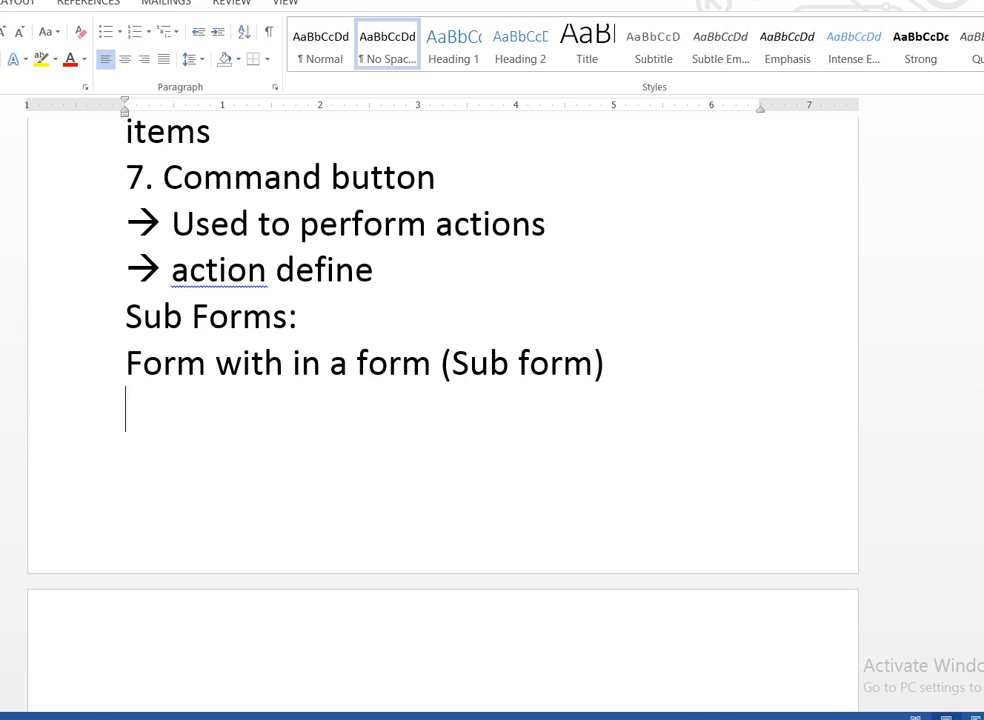
Add the line "3 ways:" and begin a numbered list under it with "1. form and subform at once"
type("a")
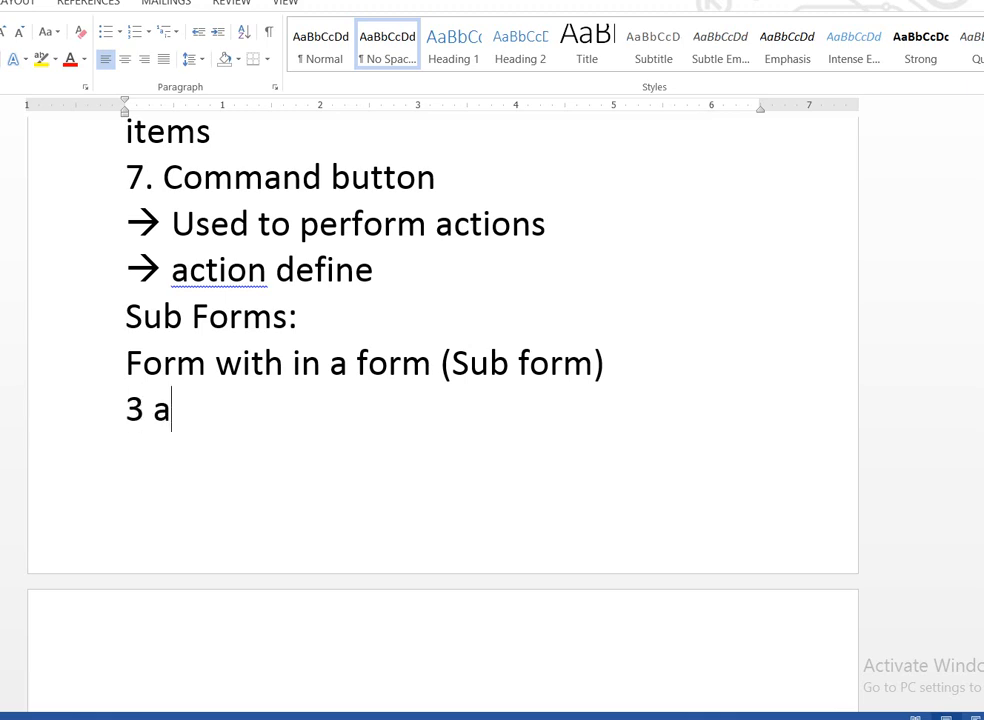
key("BackSpace")
type("ways:")
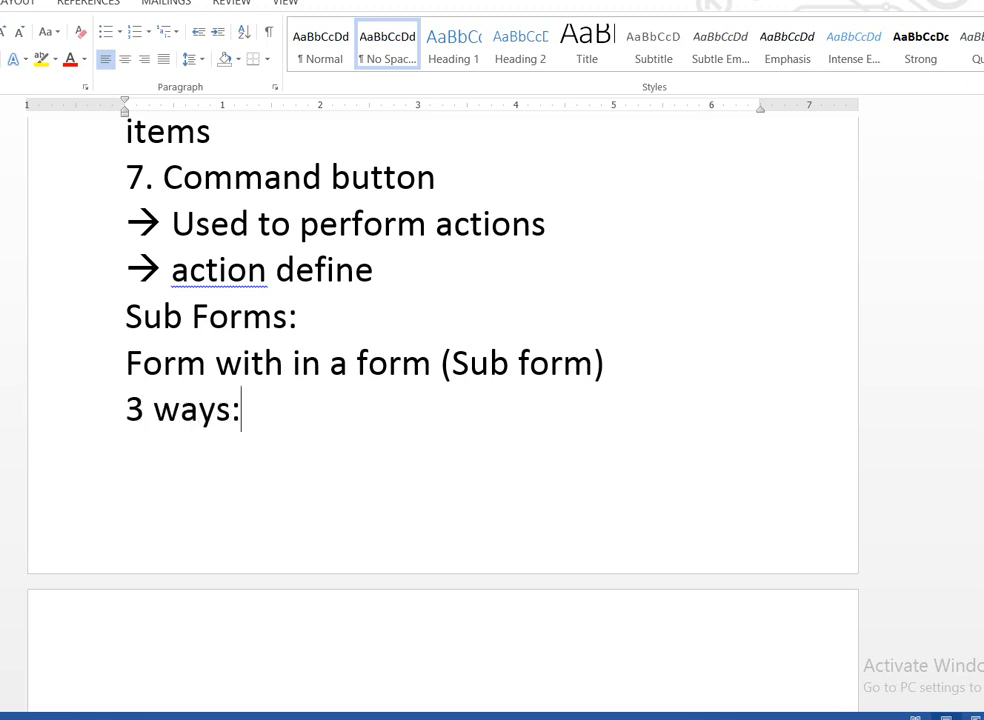
key("Return")
type("1.")
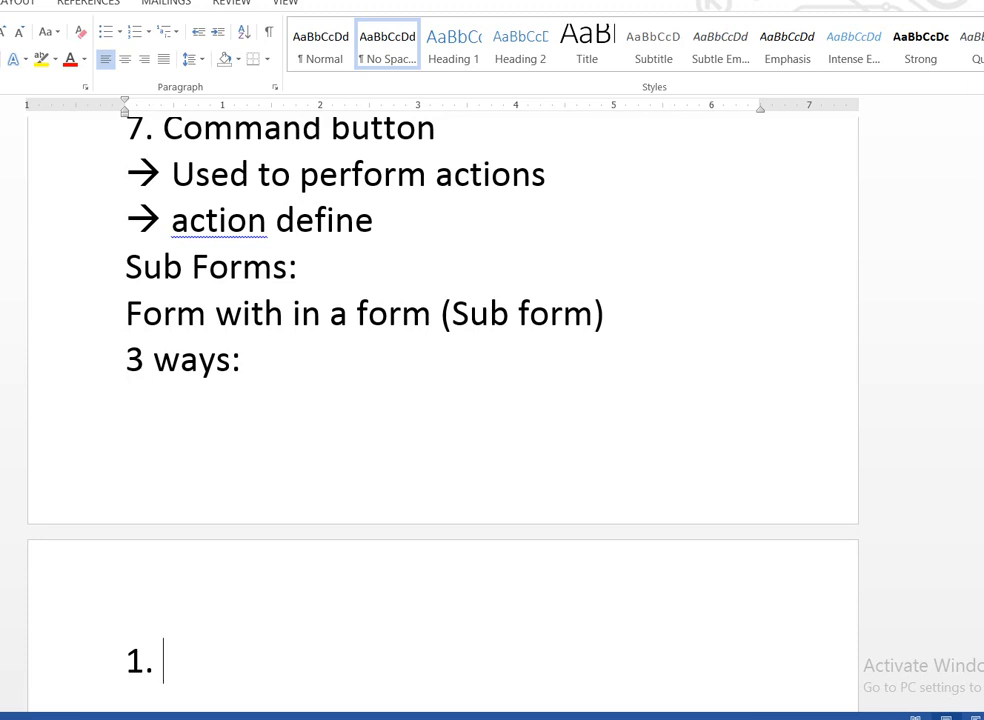
type("form")
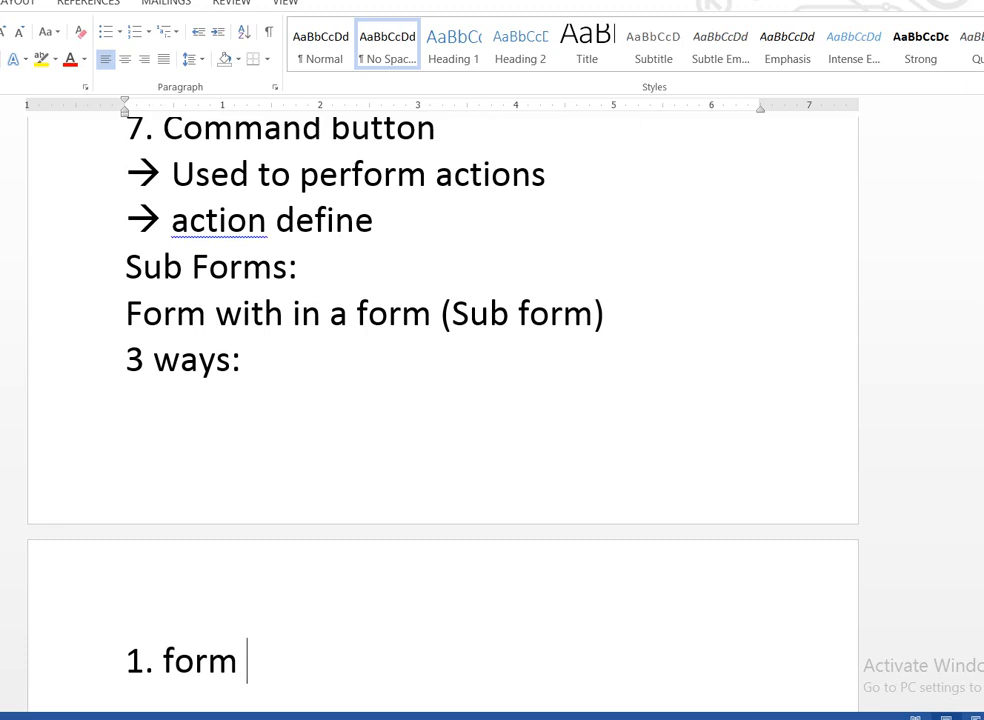
type("and sub")
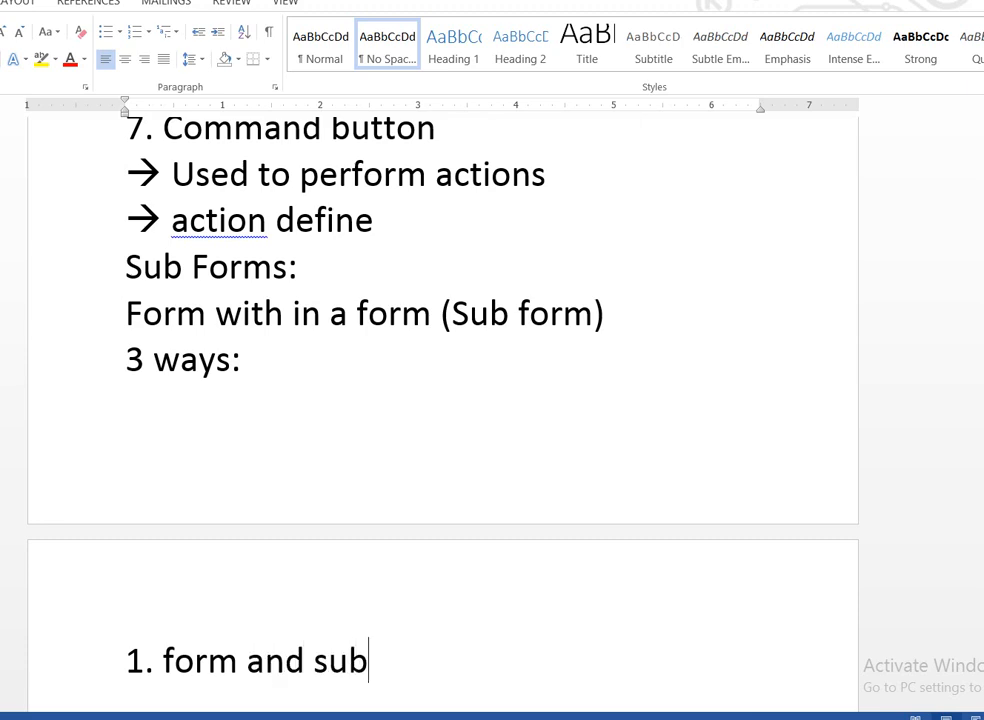
type("form ")
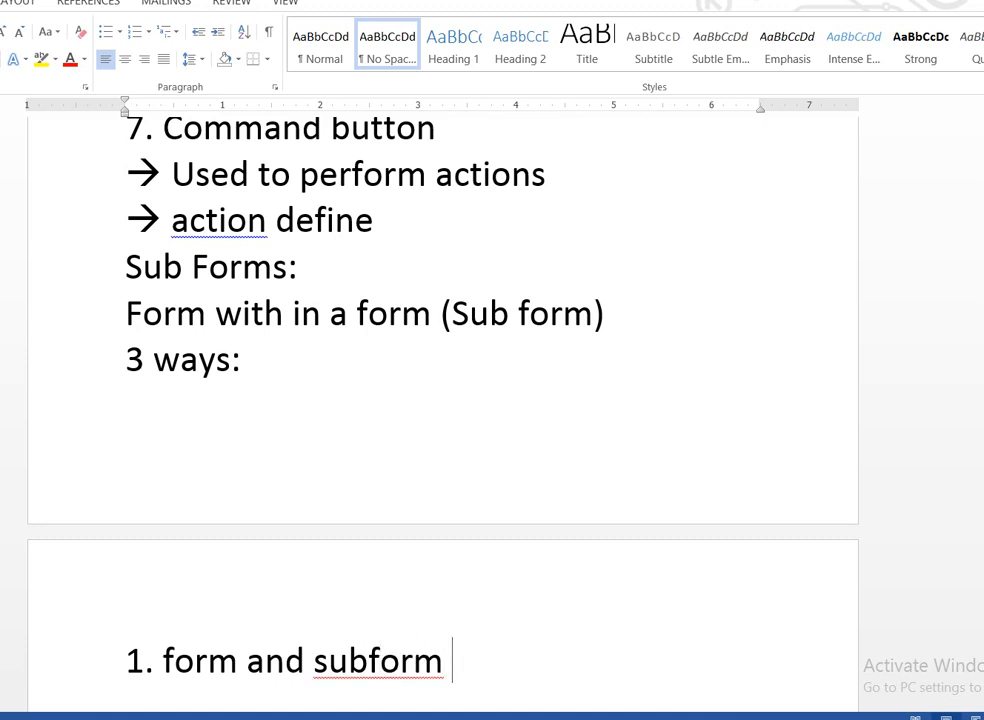
type("at once")
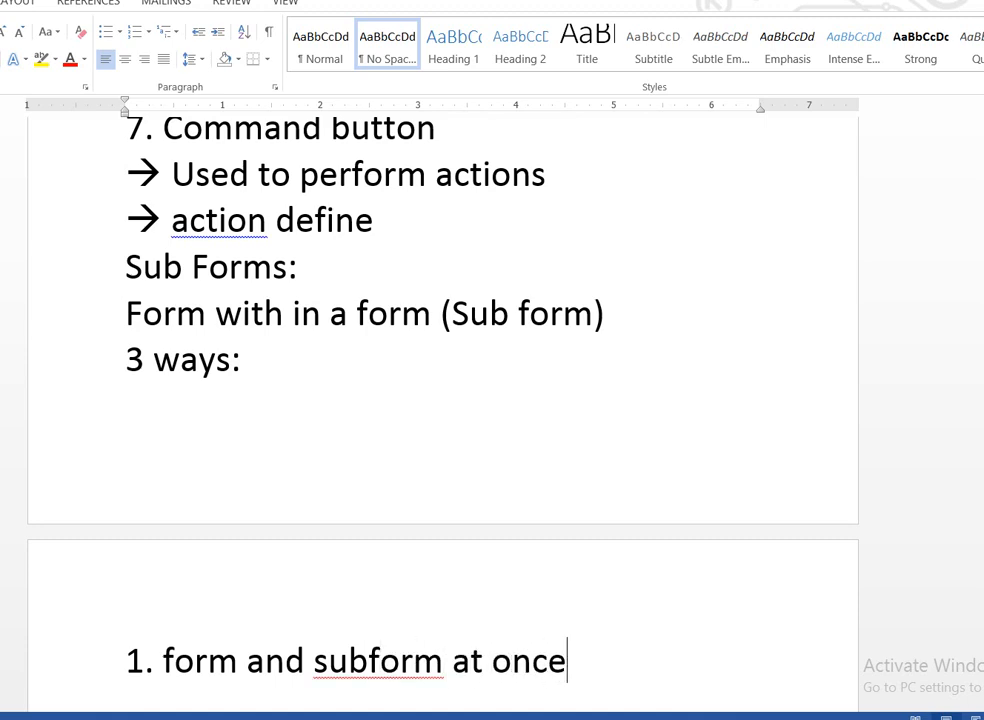
key("Return")
Write the second list item as "2. sub form wizard"
type("2")
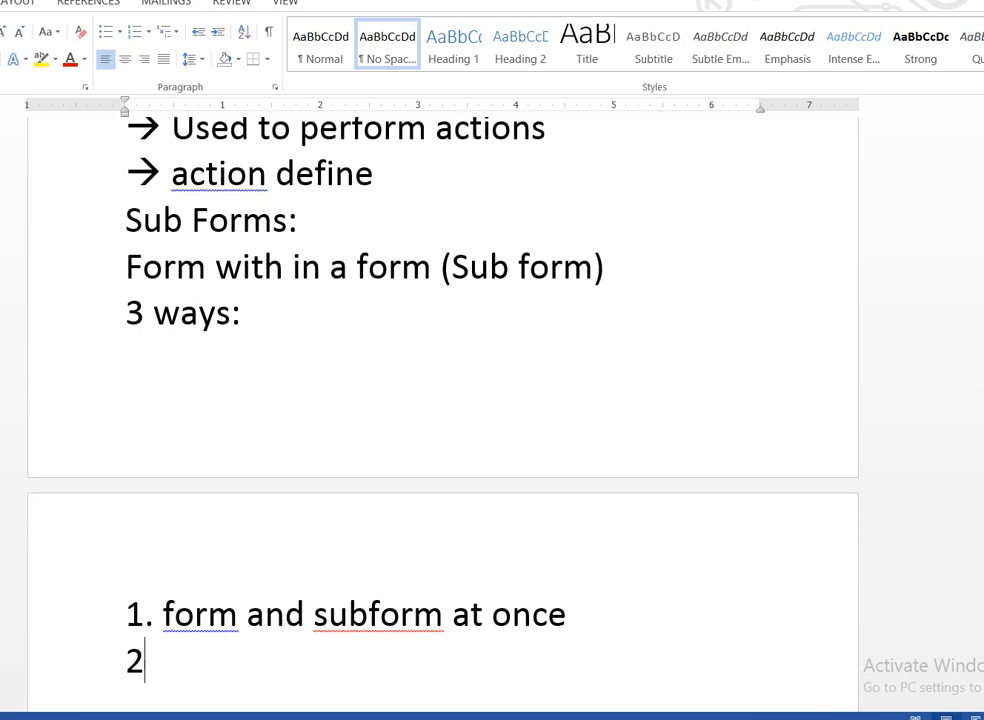
type(". Form")
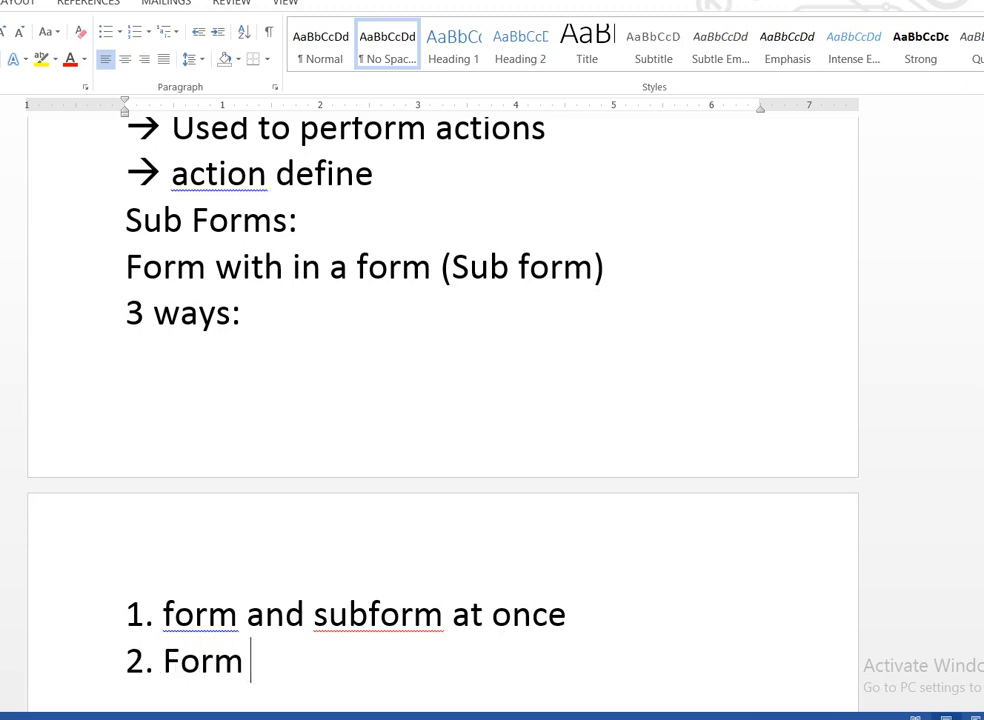
key("BackSpace")
key("BackSpace")
key("BackSpace")
key("BackSpace")
key("BackSpace")
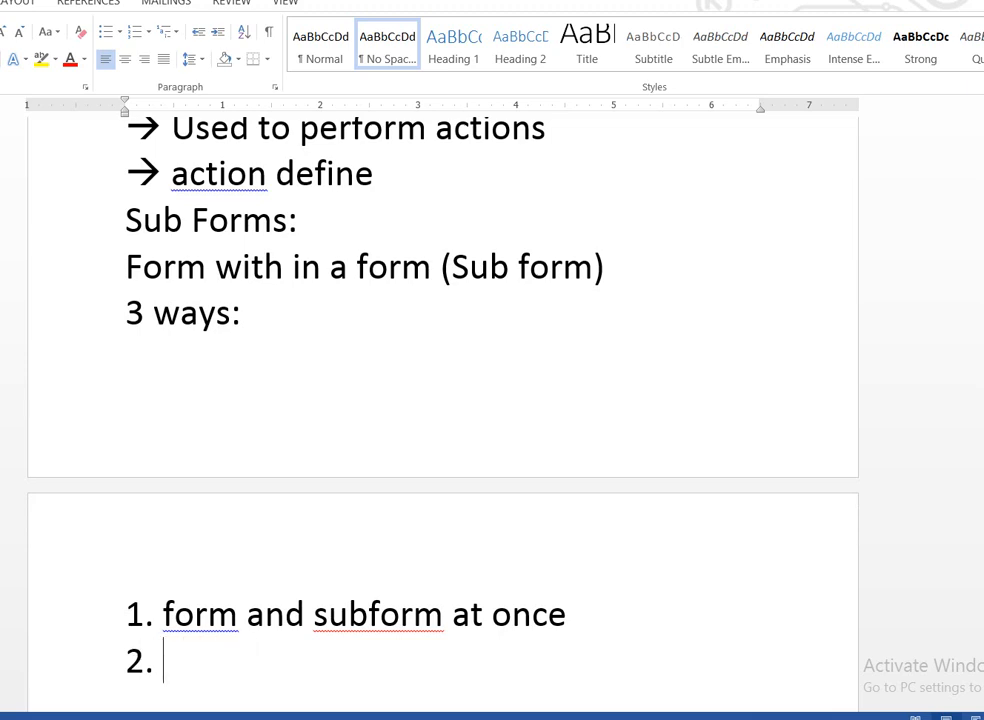
type("sub form")
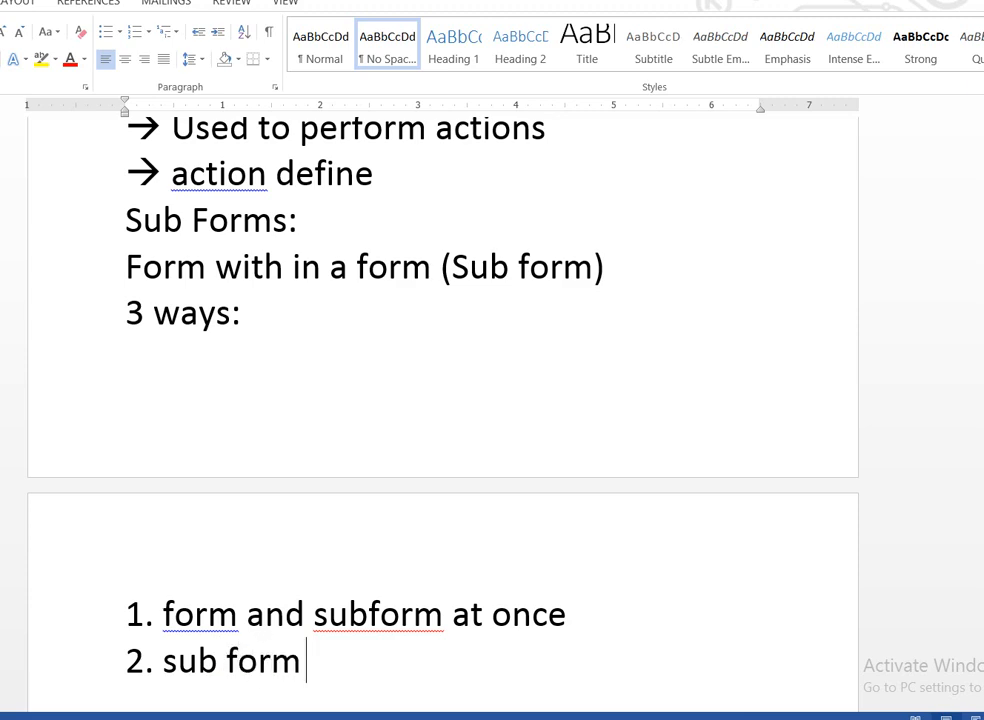
type(" wizard")
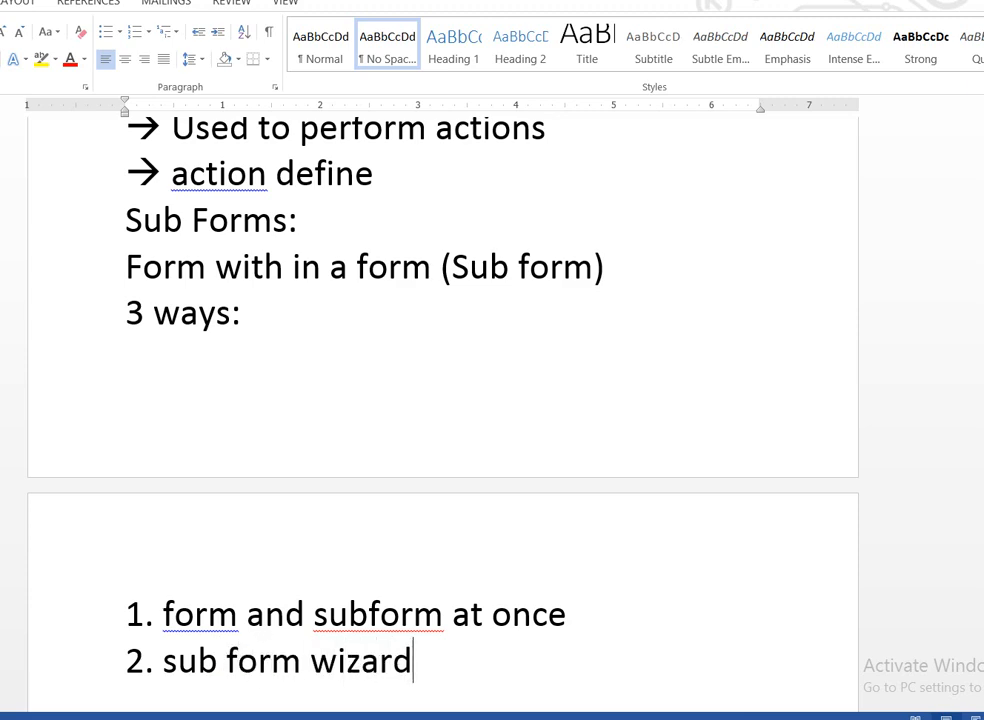
type(" k")
key("BackSpace")
key("BackSpace")
key("Return")
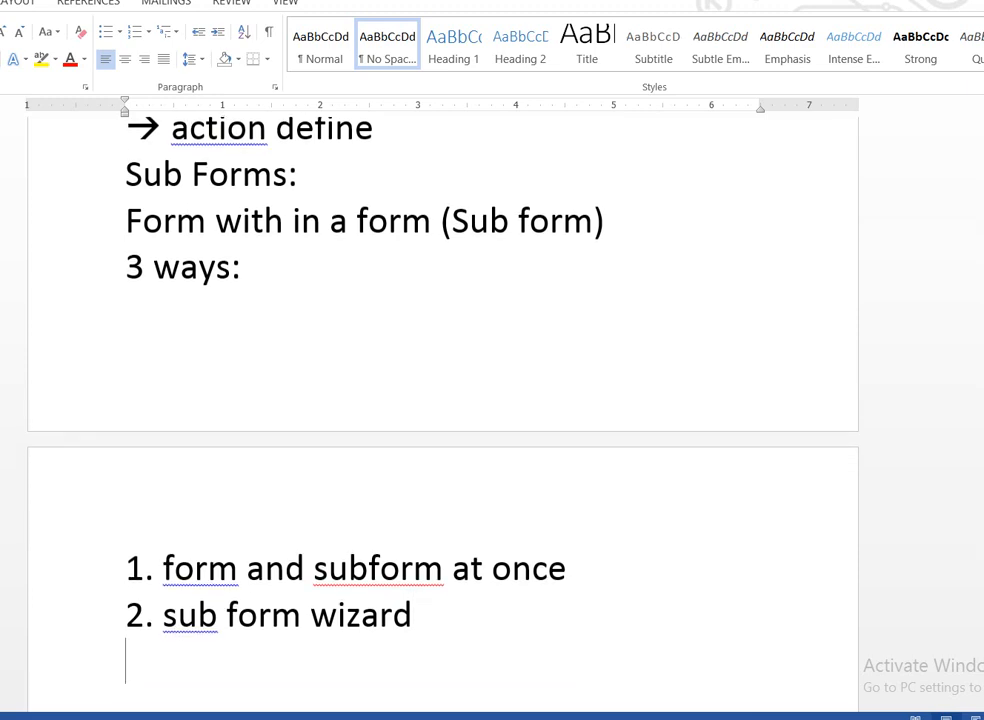
Write the third list item as "3. Drag & drop" and highlight the word "Form" in the subform definition
type("3.")
type("Drag ")
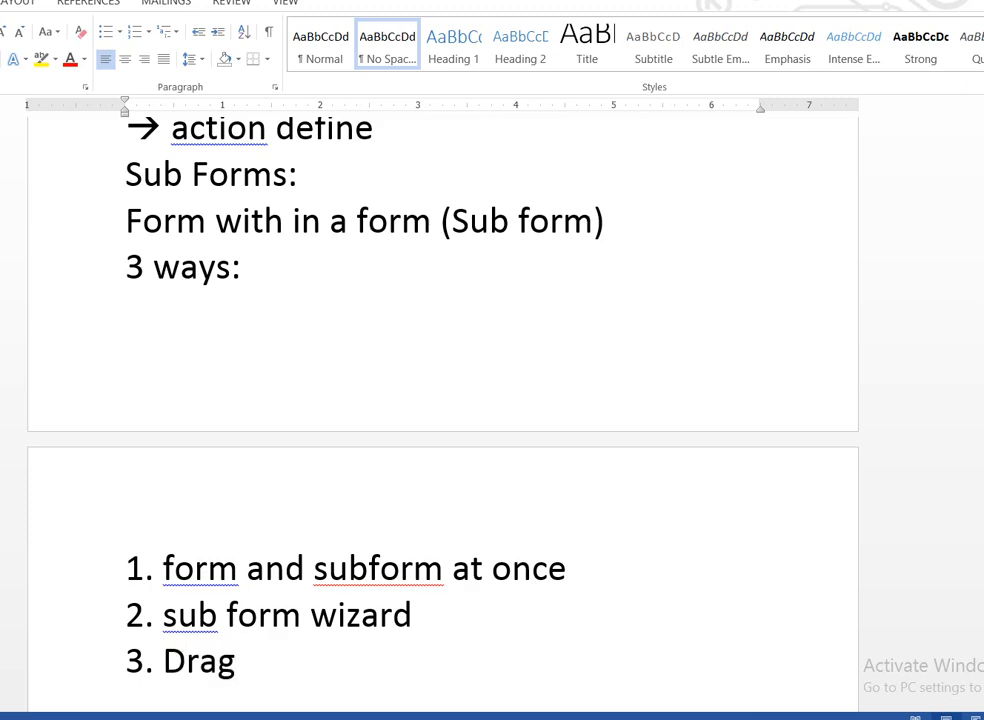
type("& drop")
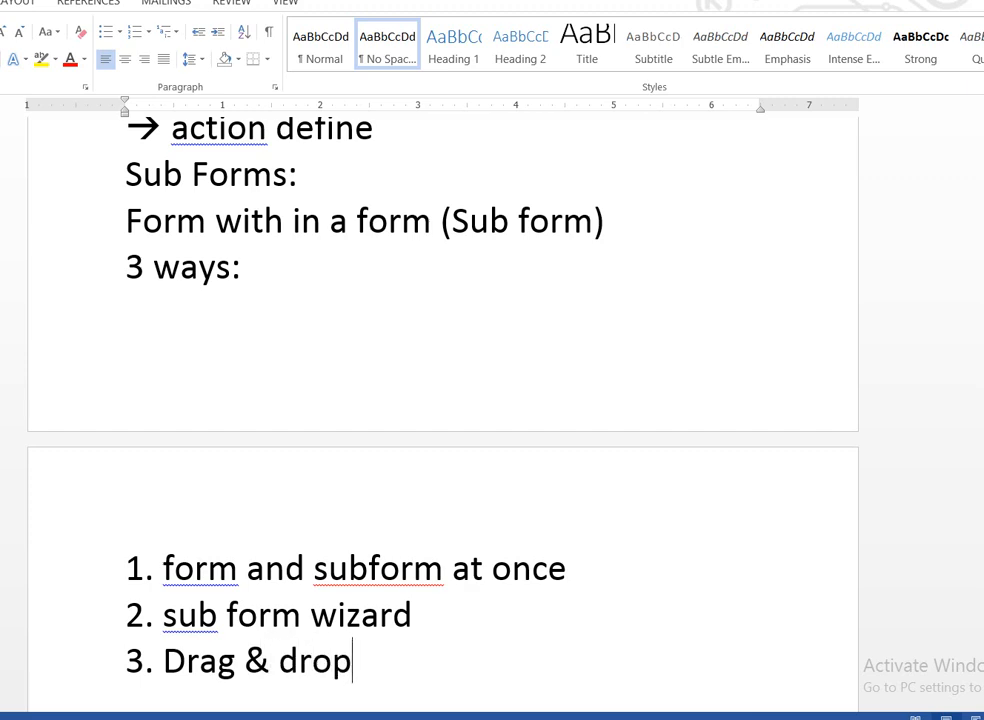
key("Return")
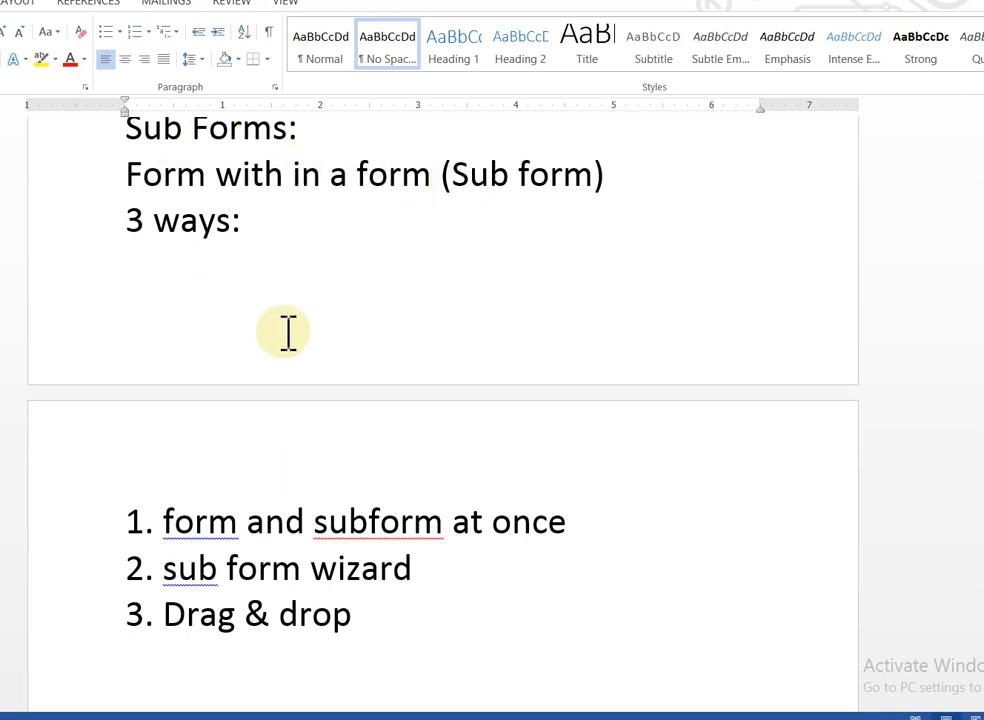
left_click_drag(125, 176, 213, 180)
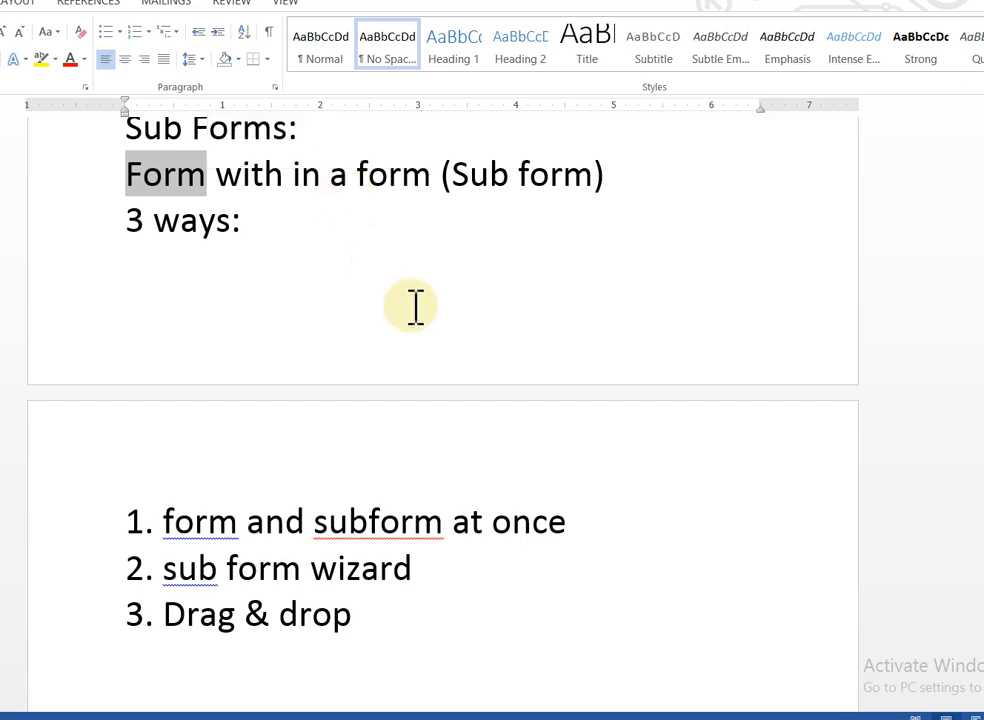
Add the line "Relationship between Tables" after a blank line below the list and put an arrow in front of it
left_click(392, 643)
key("Return")
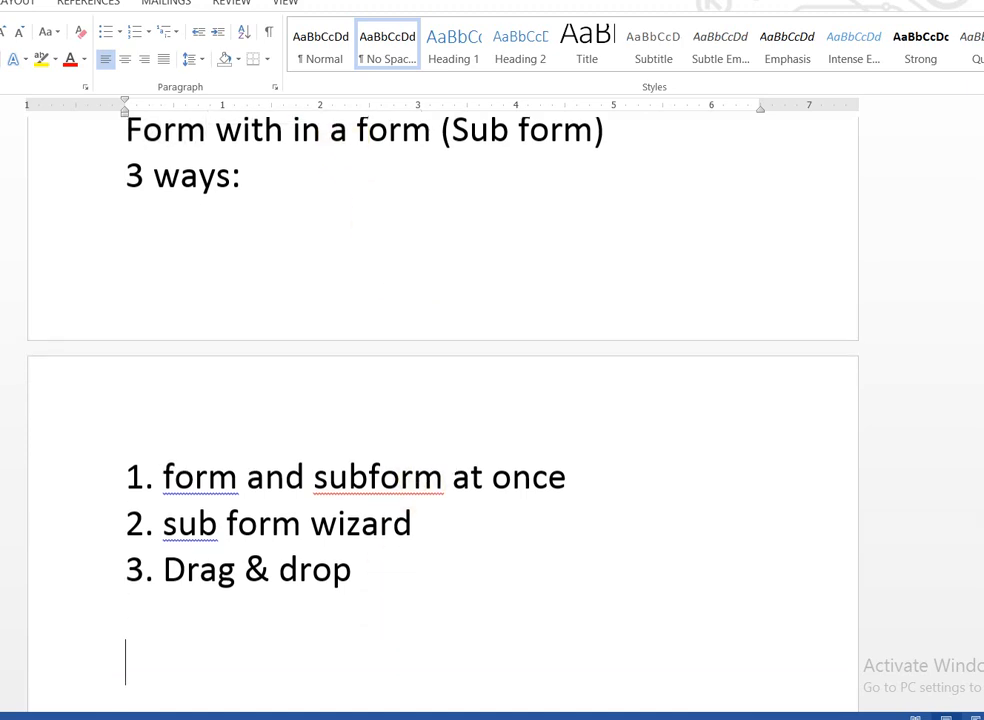
type("Rela")
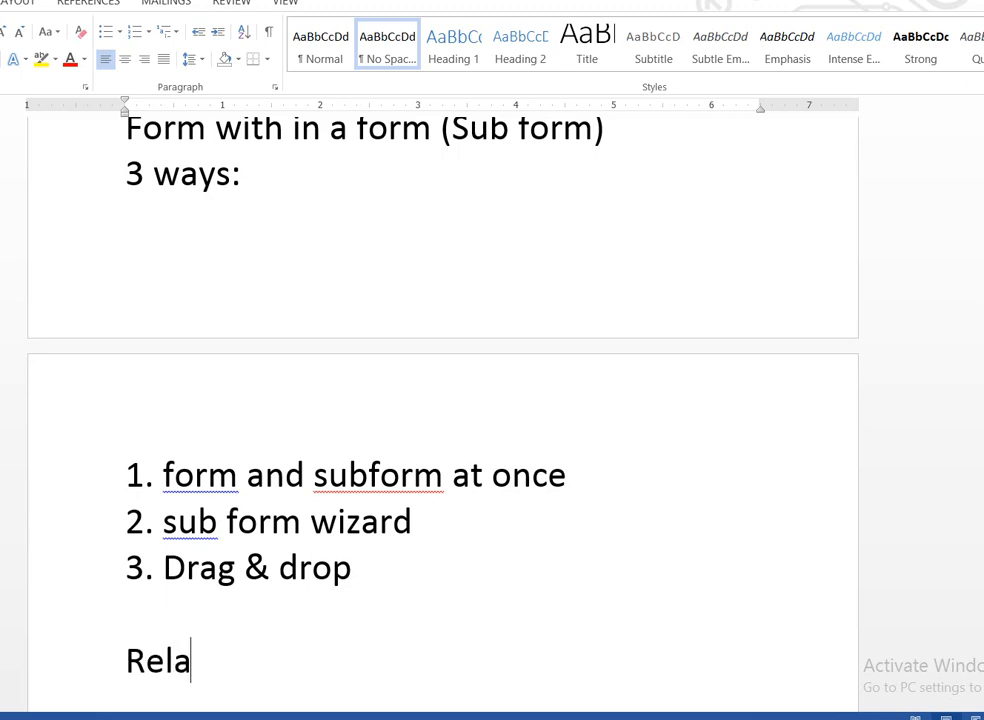
type("tionsh")
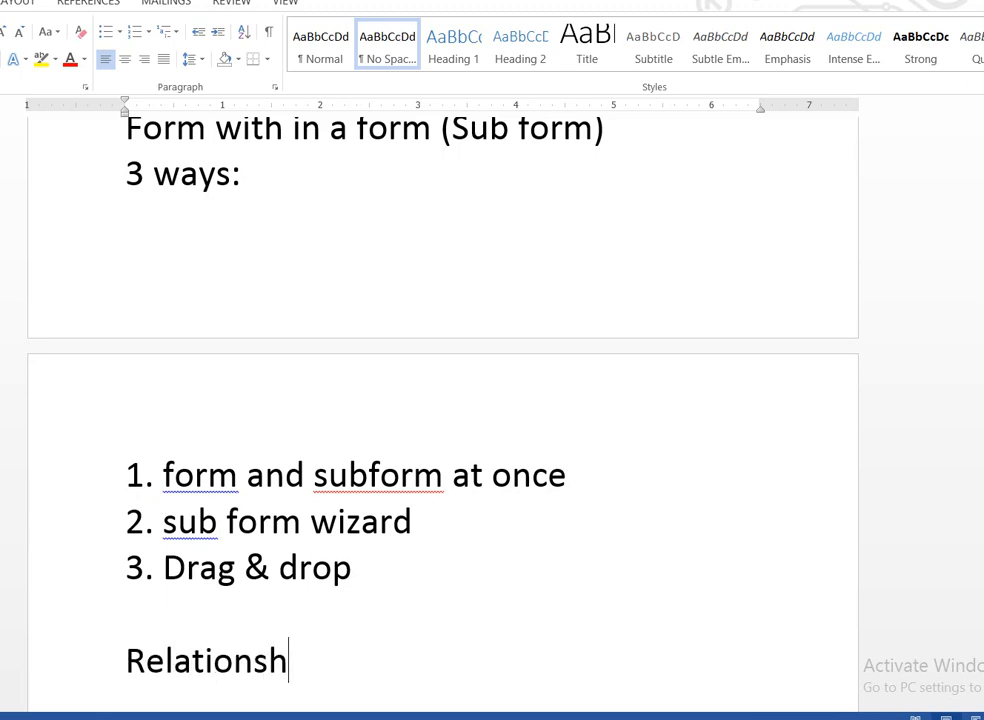
type("ip ")
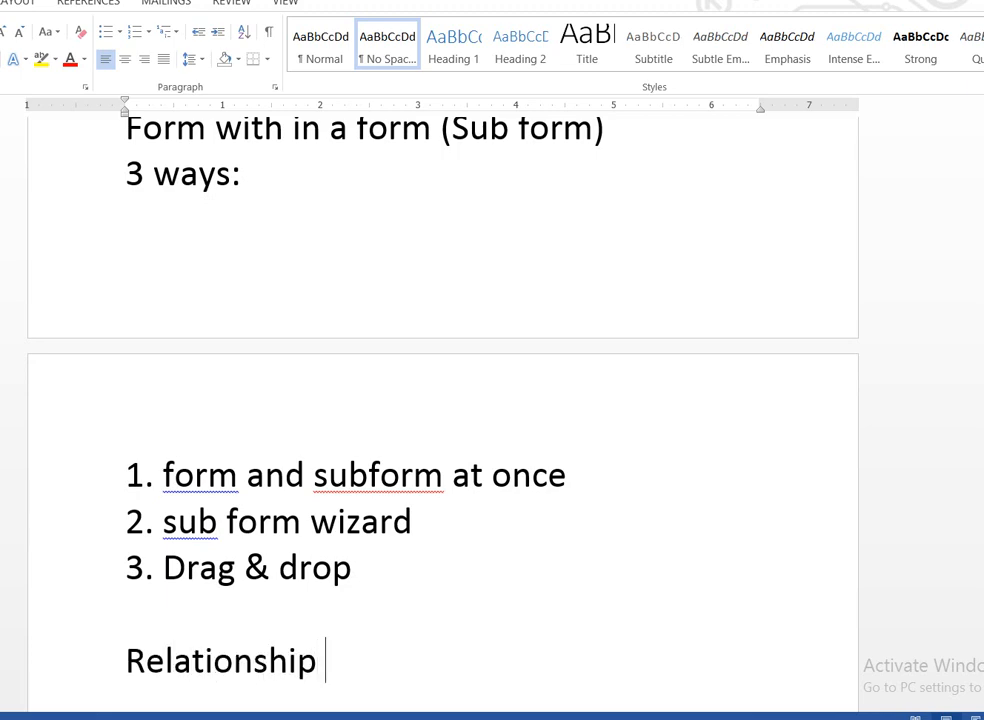
type("between")
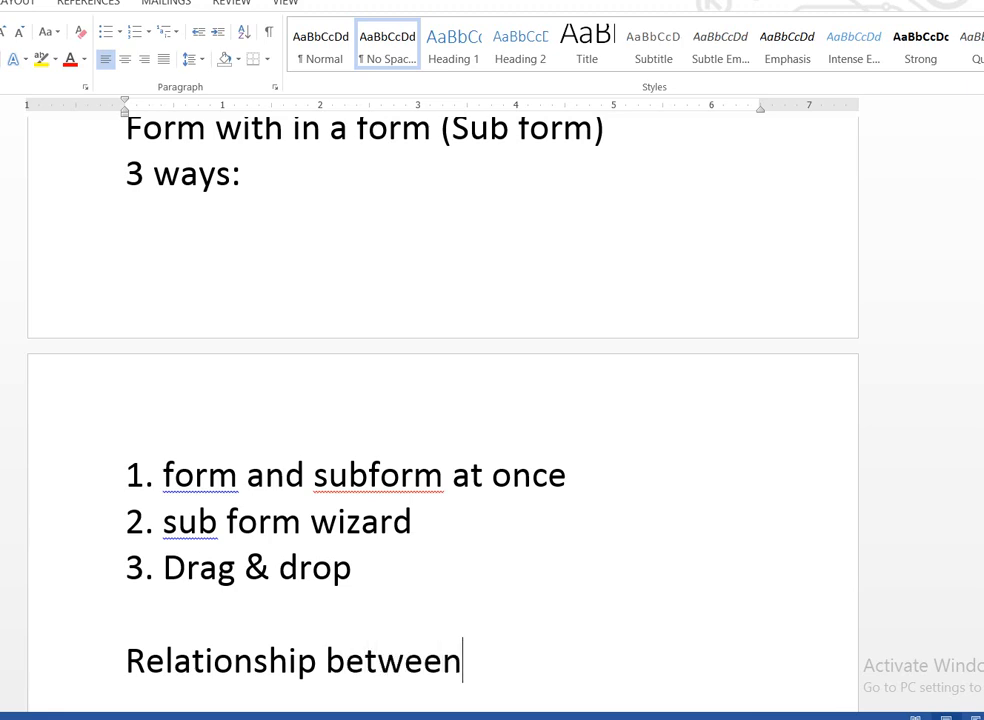
type(" Tables")
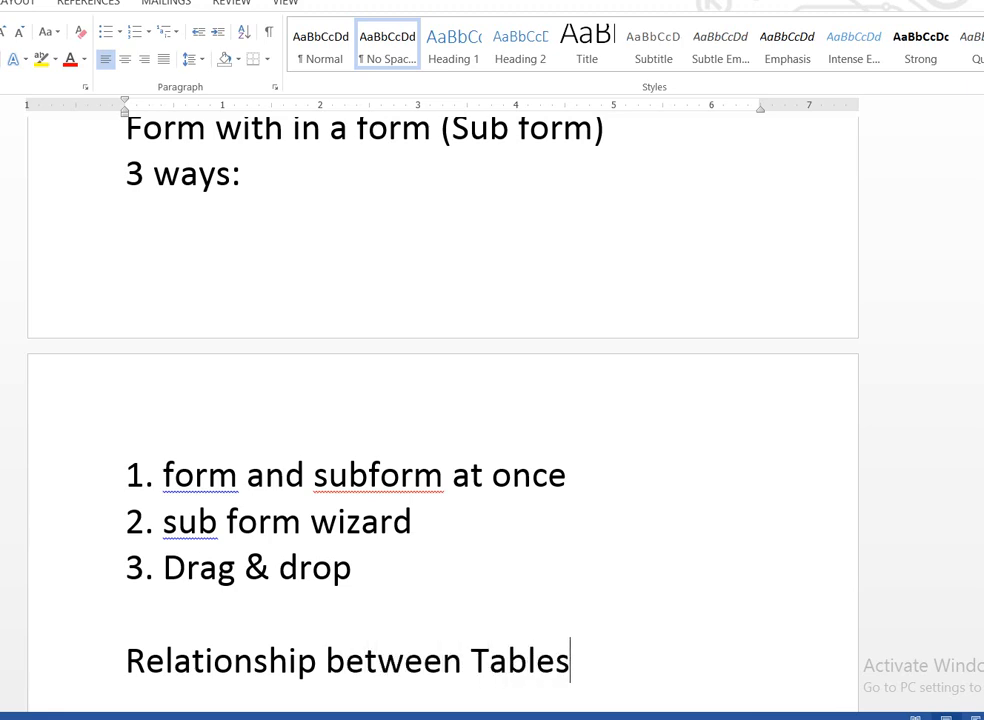
left_click(134, 680)
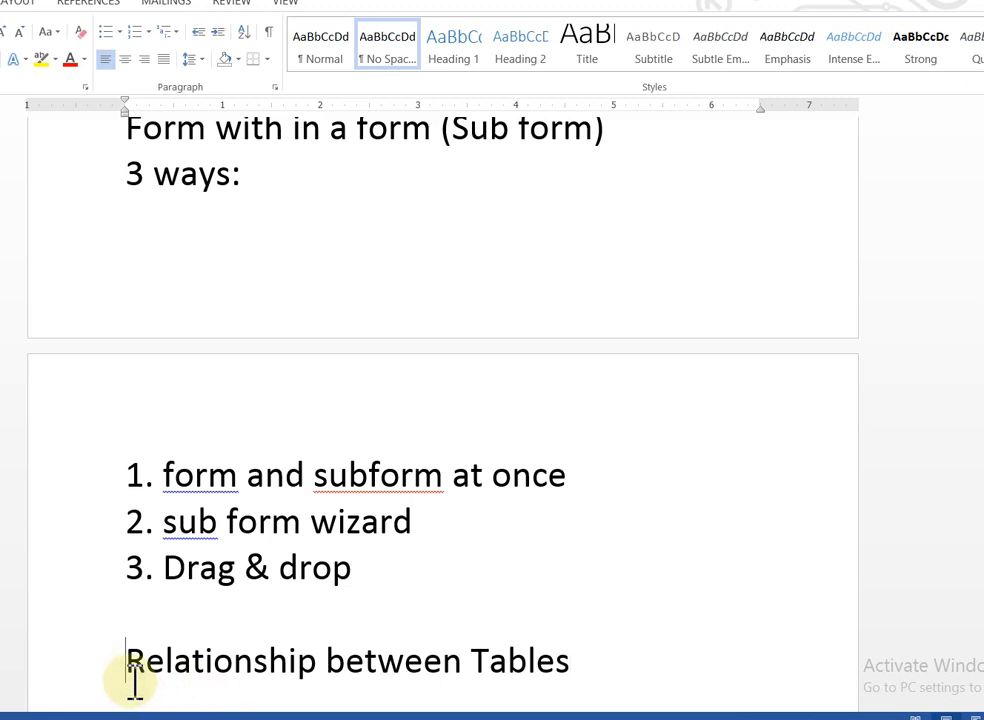
type("-->")
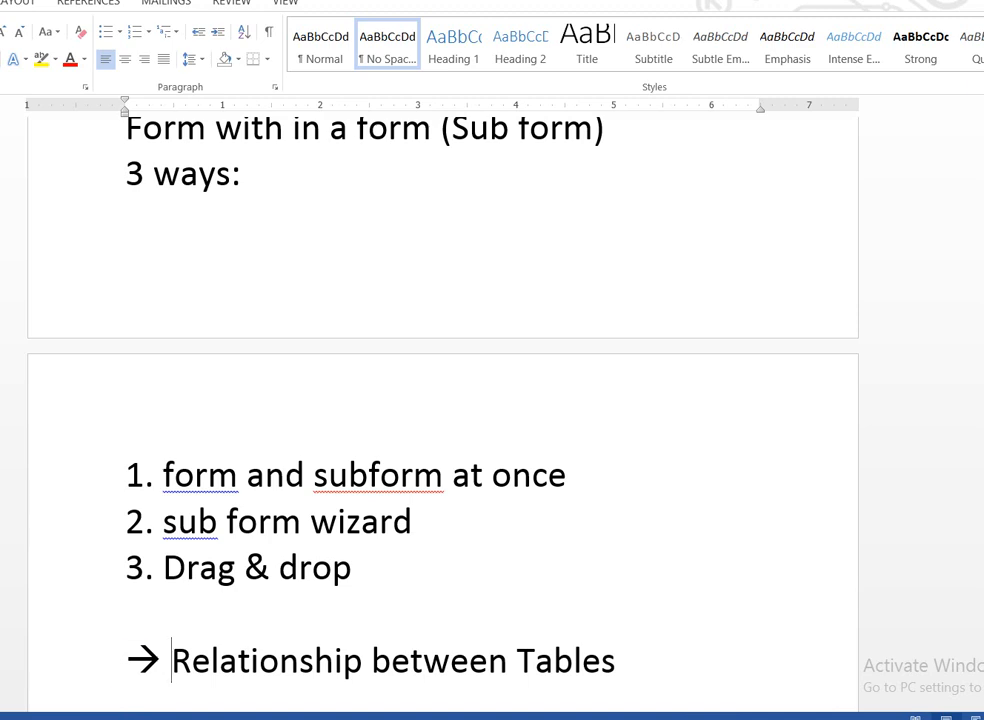
Add a second arrow line reading "Queries" under the table relationship line
left_click(626, 654)
key("Return")
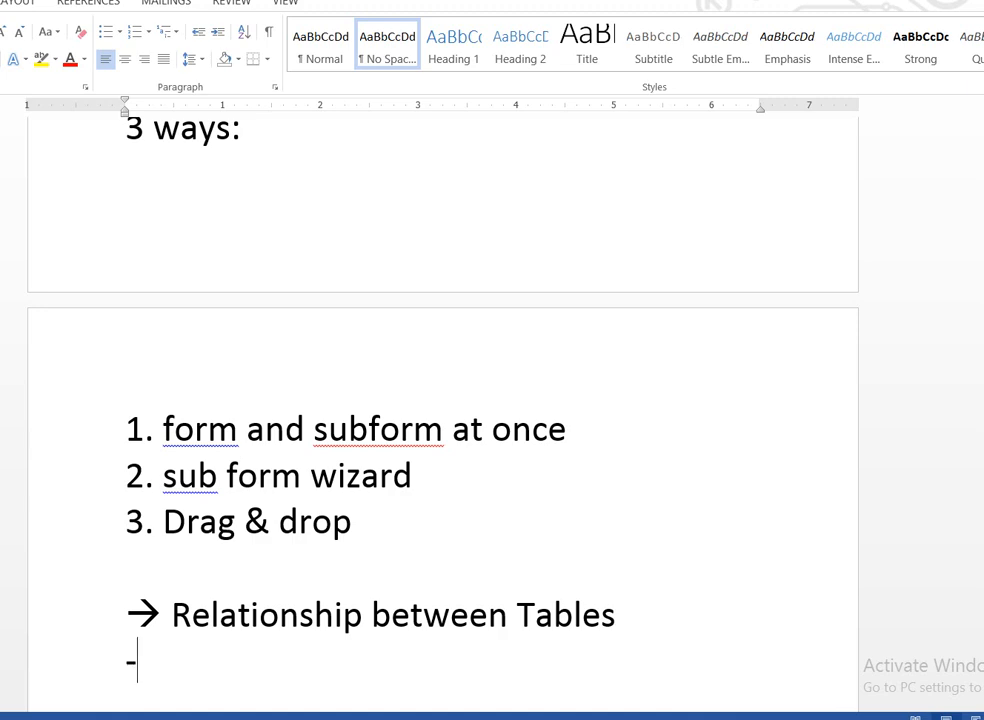
type("-> ")
type("Quei")
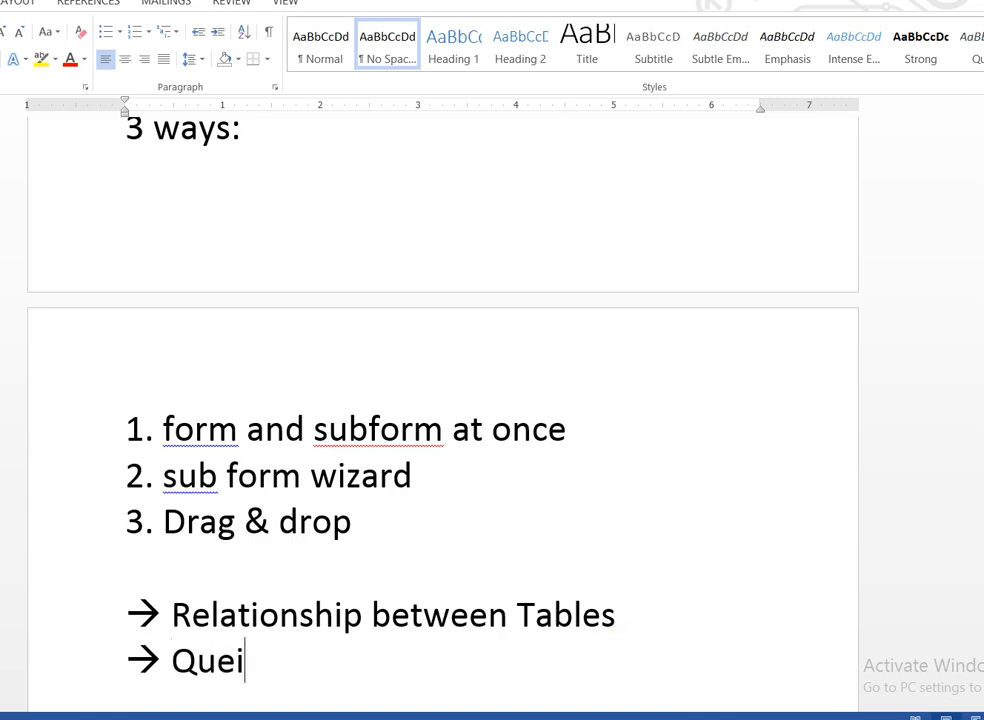
key("BackSpace")
type("ries")
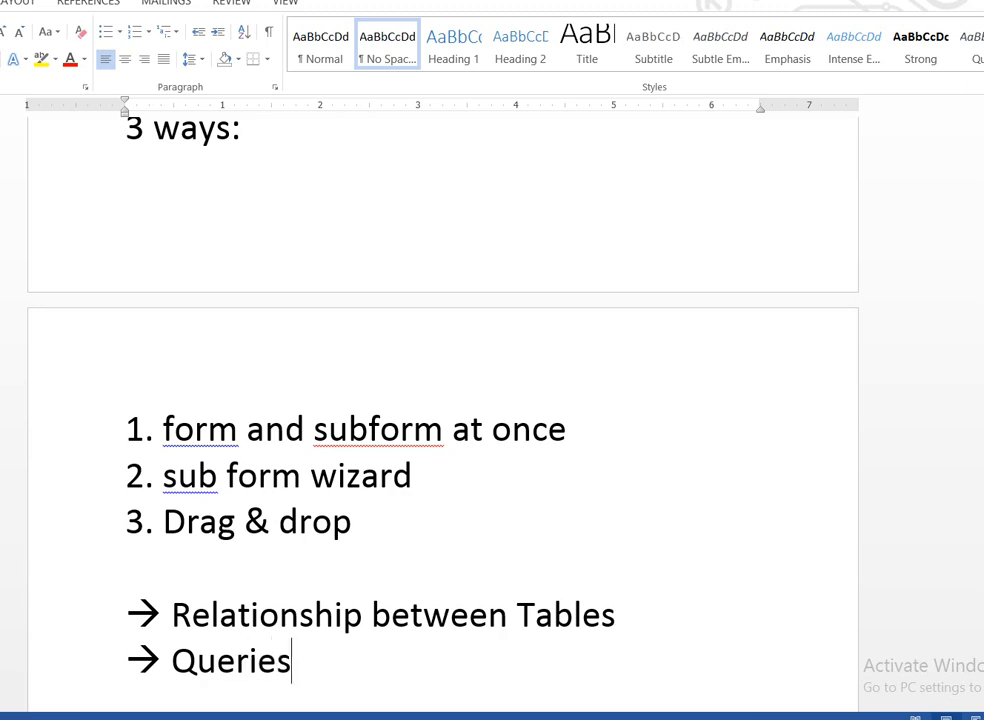
Append "(two or more tables)" after "Queries" in the second arrow line
type(" ()")
key("Left")
type("two ")
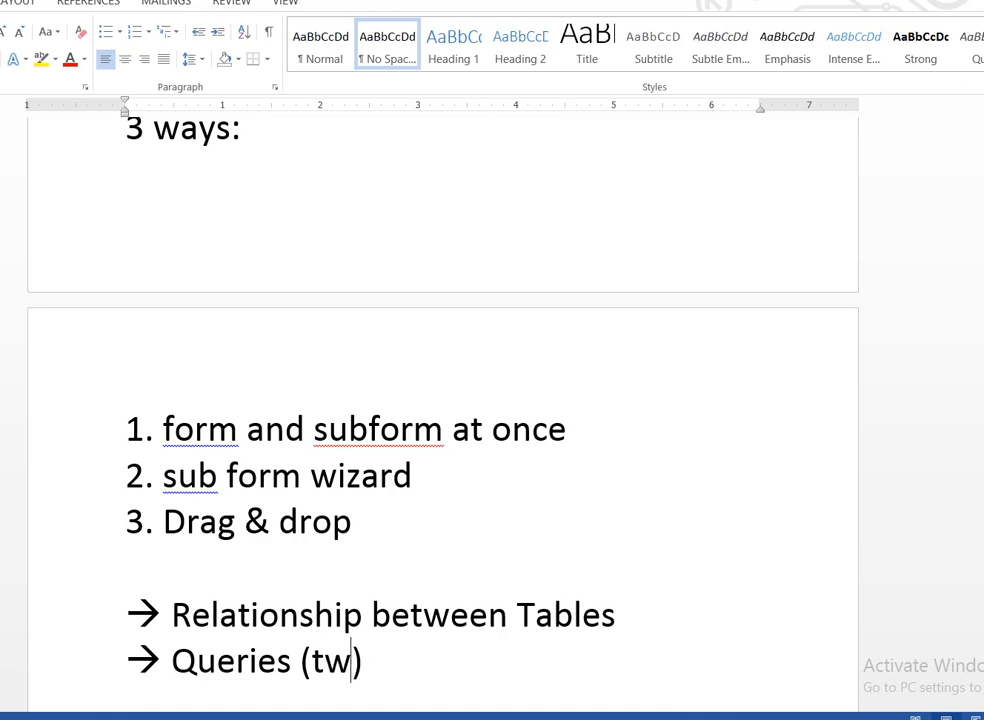
type("or more ")
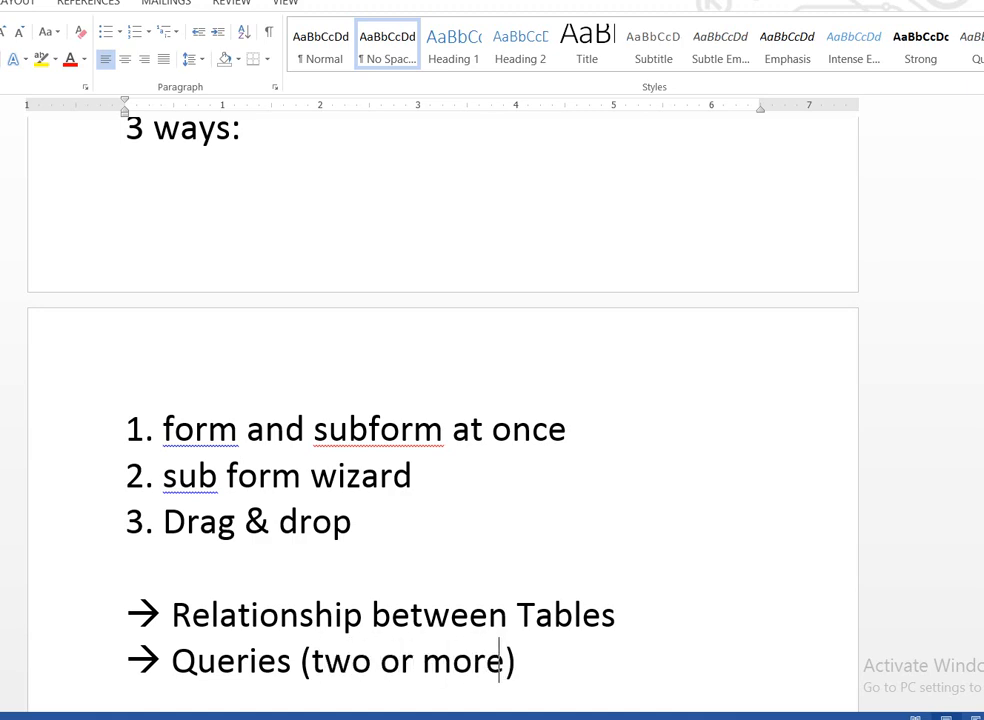
type("tables")
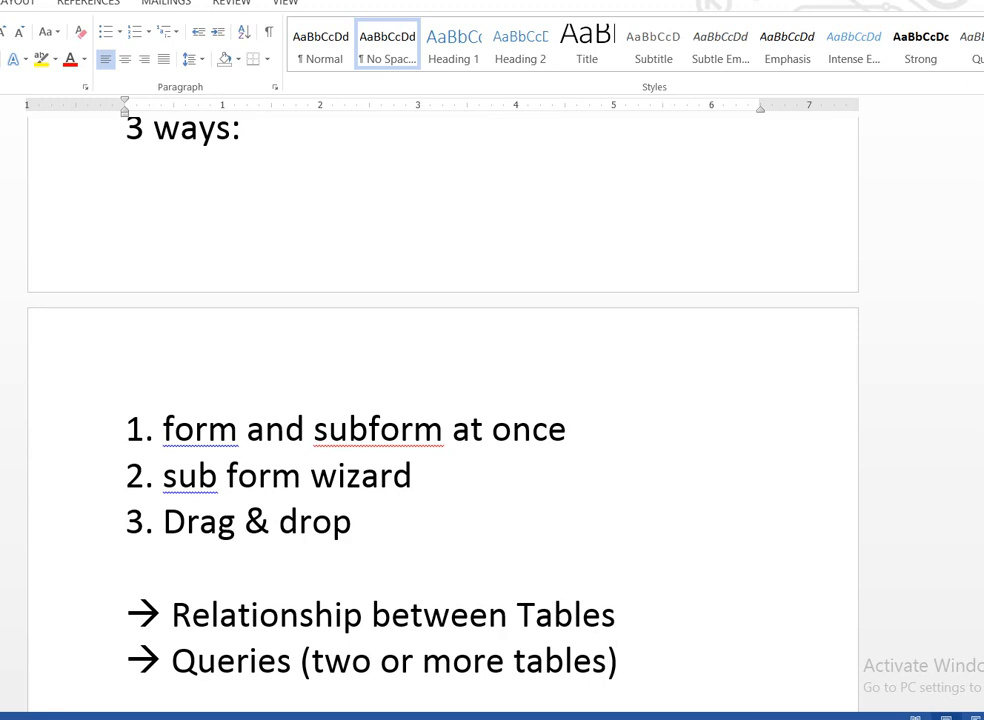
Insert "with" before the parenthesis in the Queries line and start a new line below it
left_click(296, 660)
type("wi")
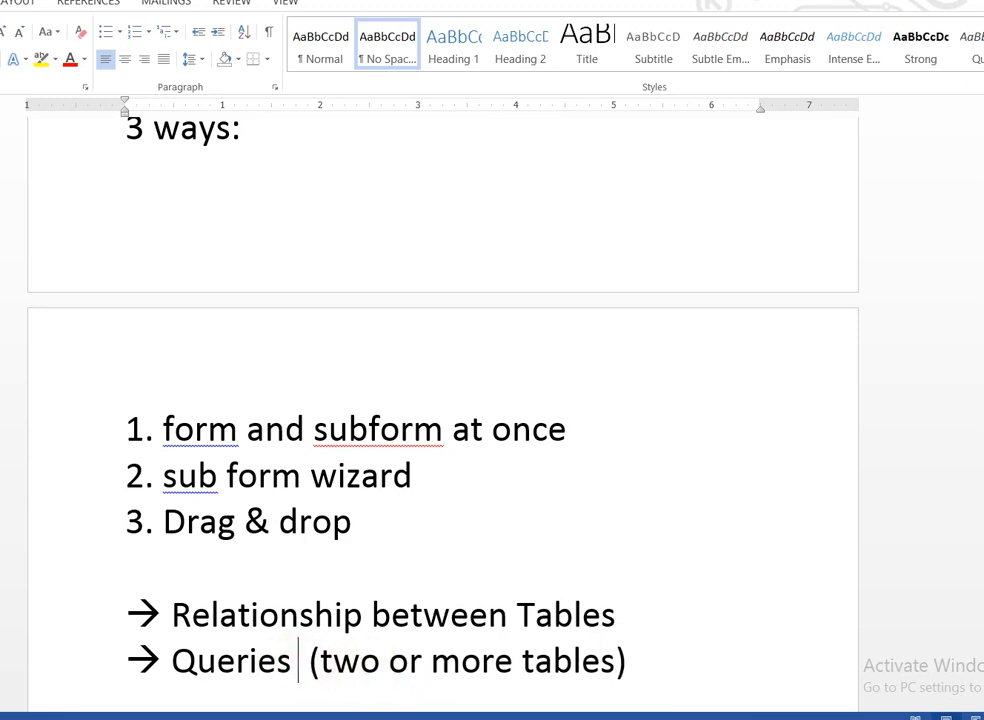
type("th")
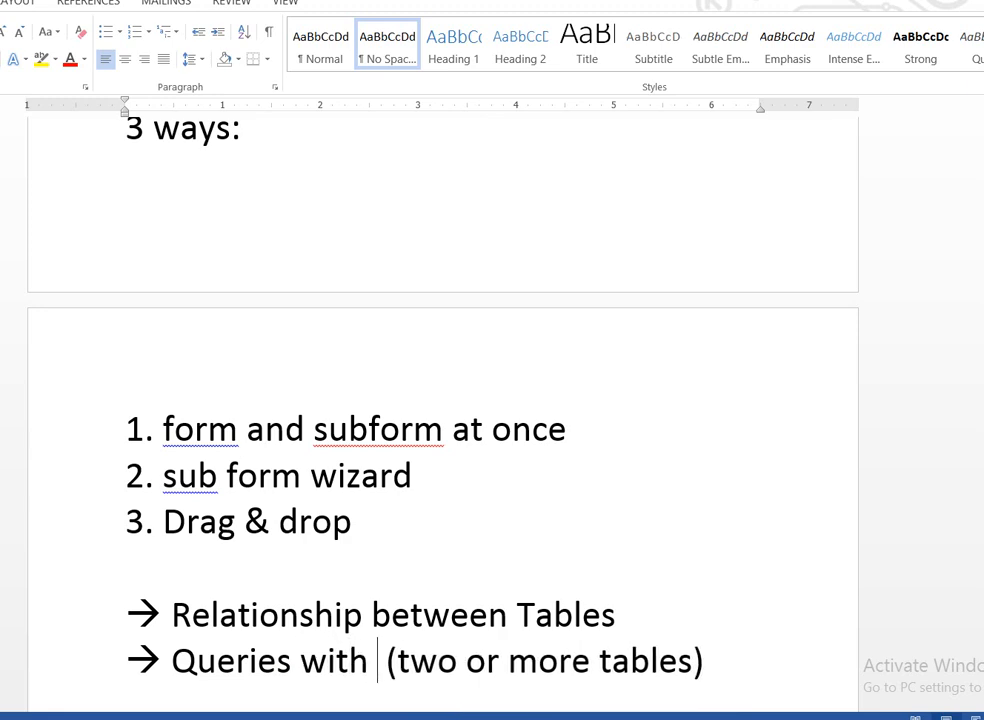
left_click(747, 645)
key("Return")
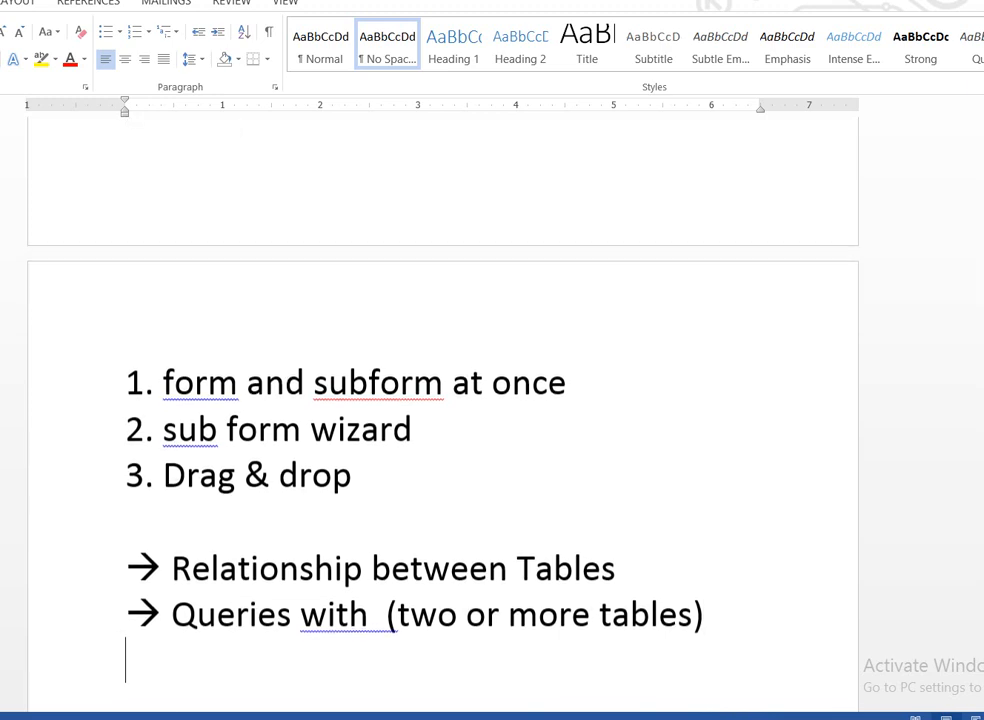
Write the heading "Sources:" on the blank line above the two arrow lines
left_click(158, 538)
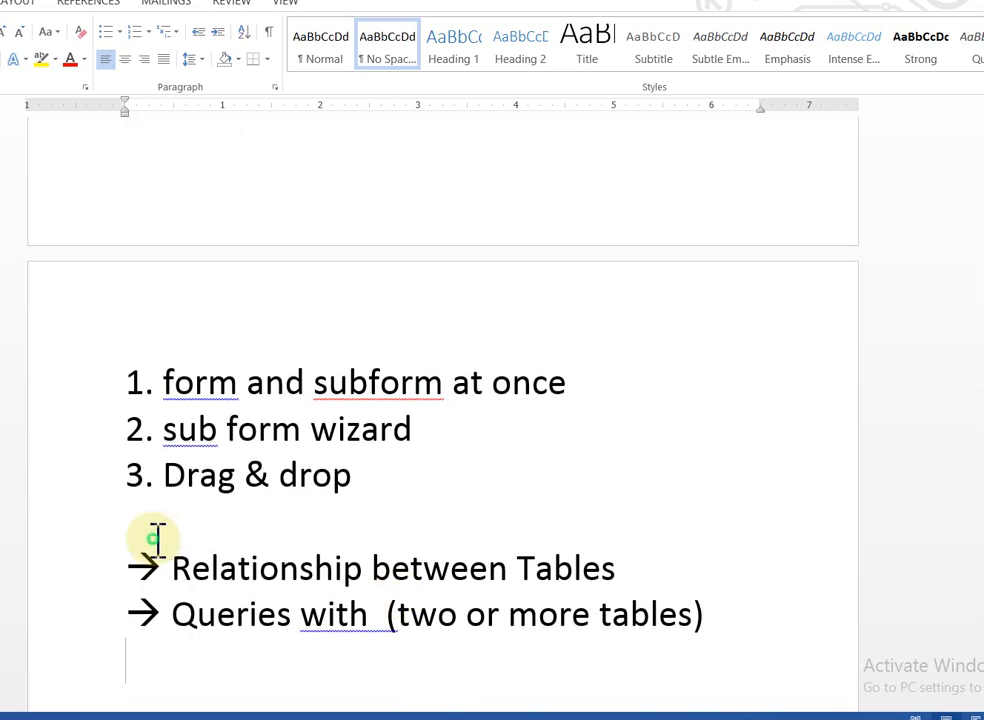
type("S")
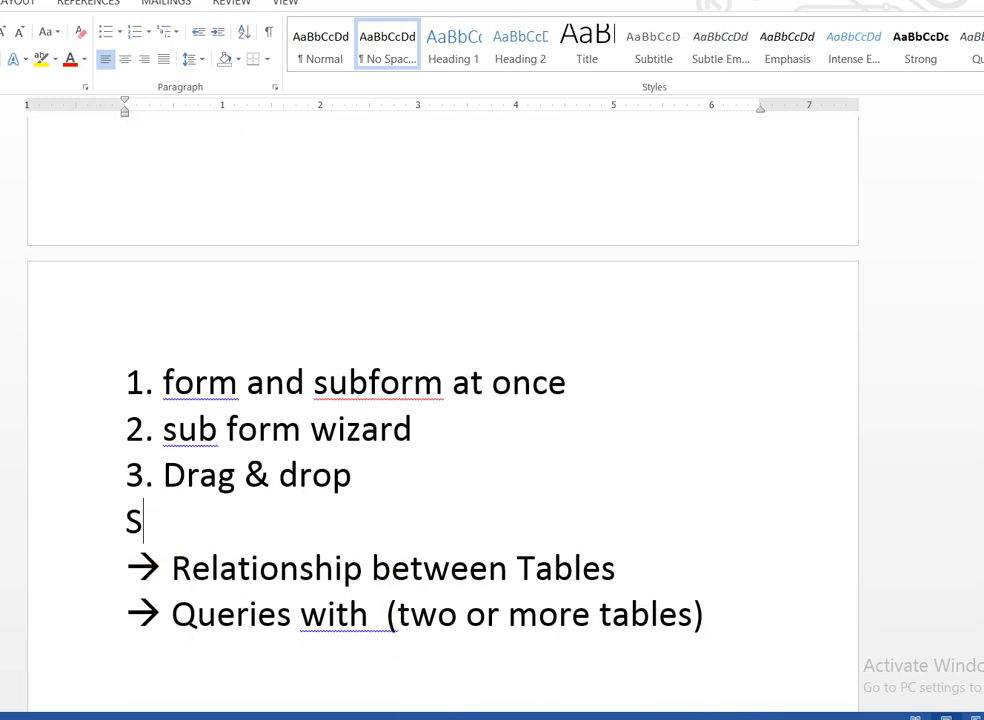
type("ources")
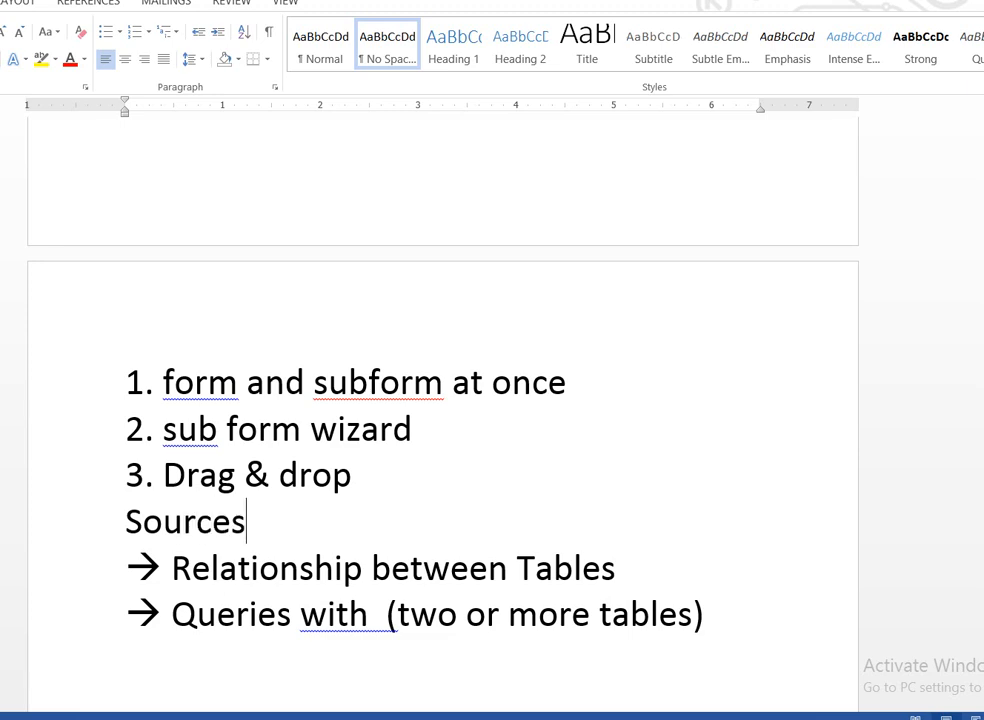
type(":")
Switch to Access and start the Form Wizard with all fields of the "booking detail" query selected
left_click(310, 707)
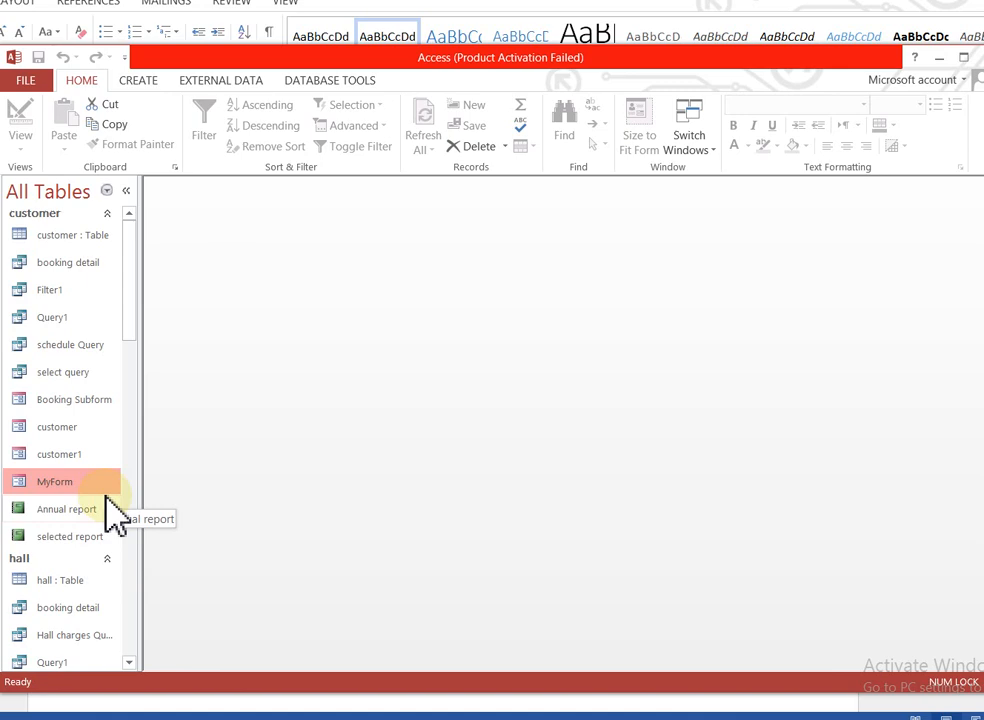
left_click(147, 82)
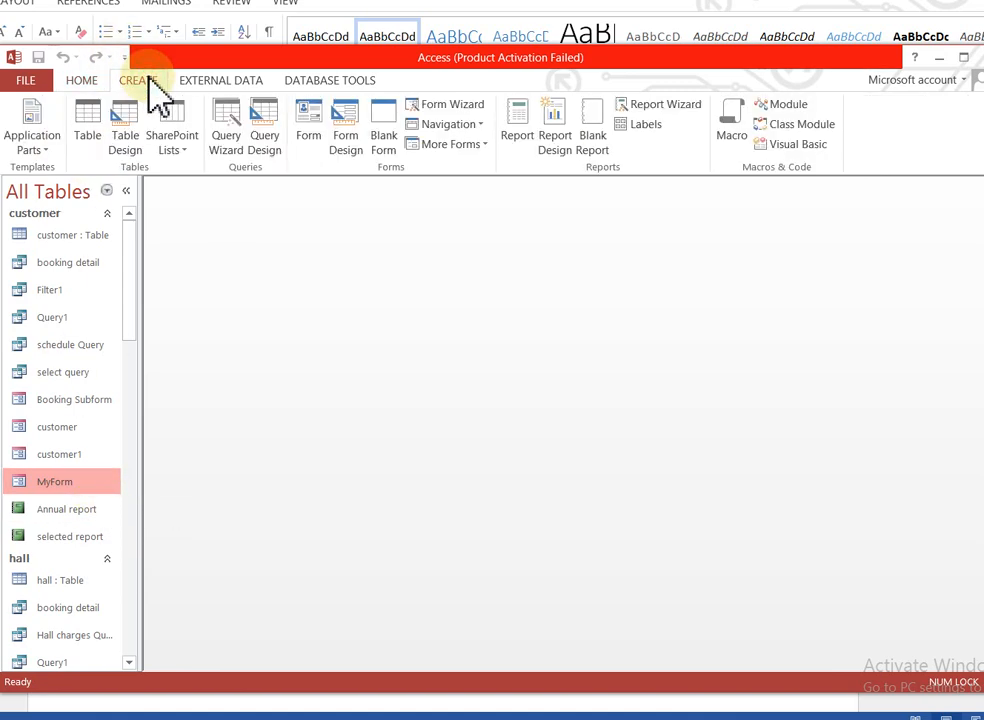
left_click(450, 106)
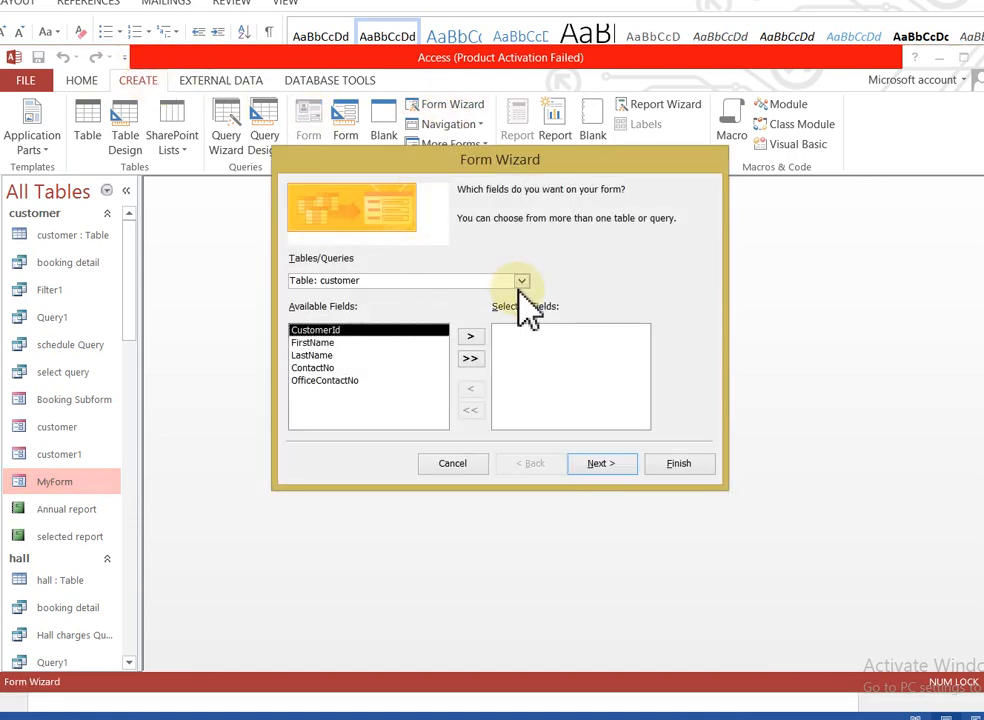
left_click(521, 282)
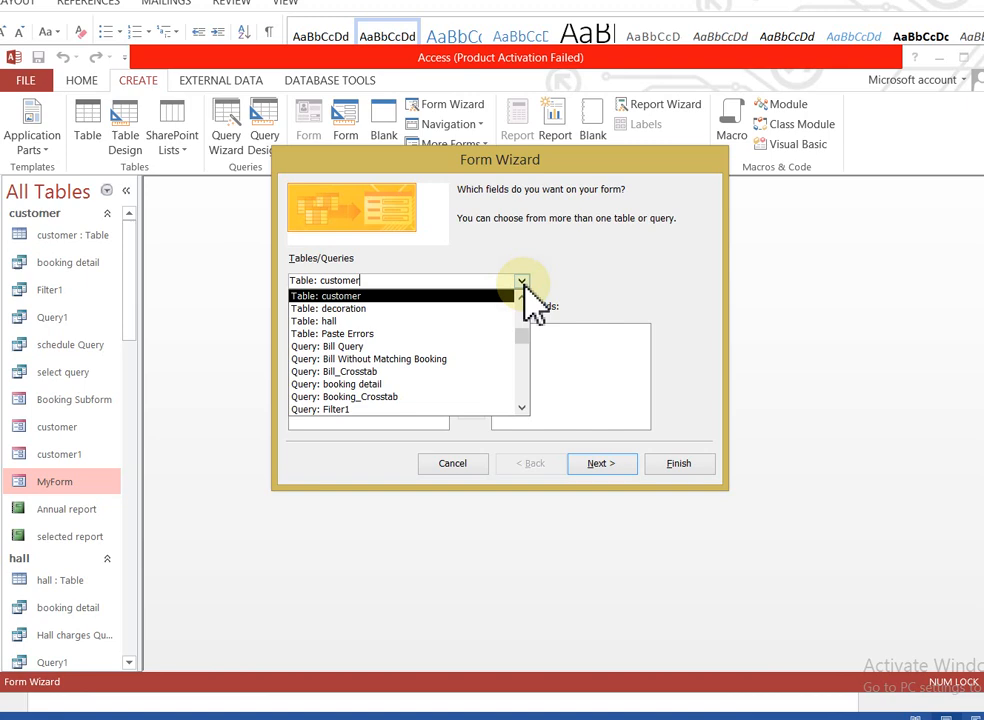
left_click(368, 385)
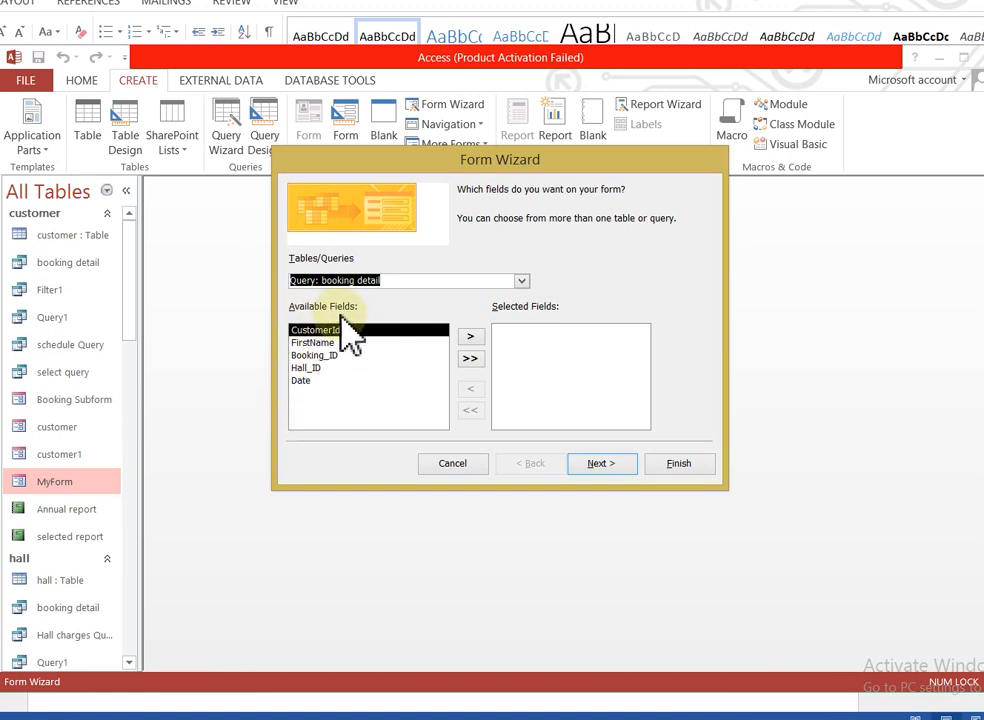
left_click(472, 358)
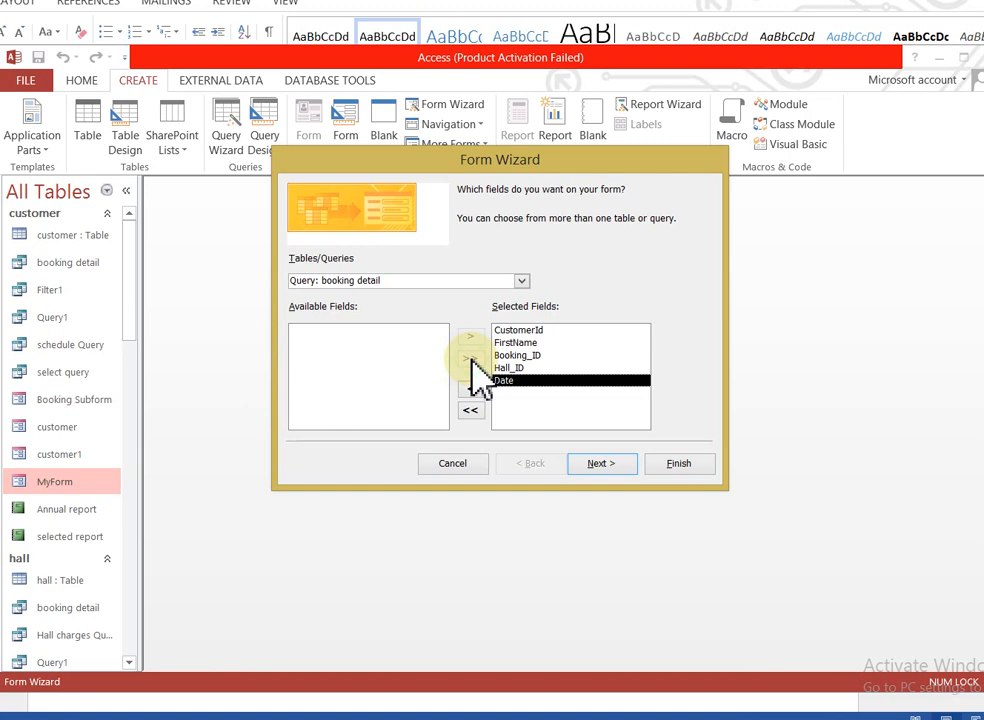
left_click(600, 463)
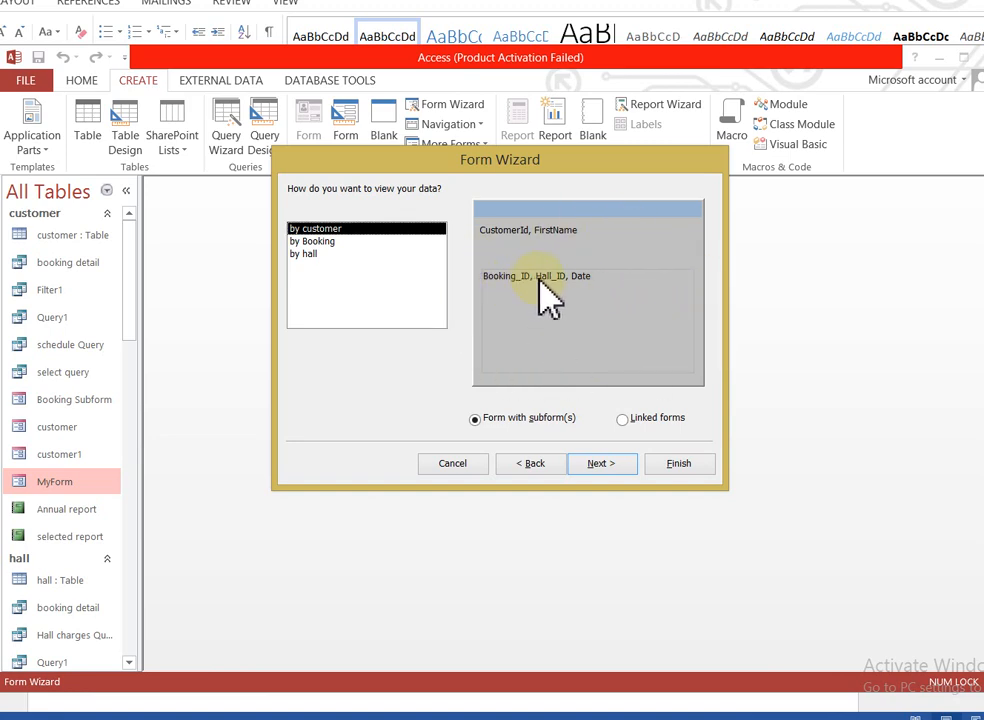
Compare the data views, choose "by hall" as a form with subform, and give the subform a Tabular layout
left_click(299, 256)
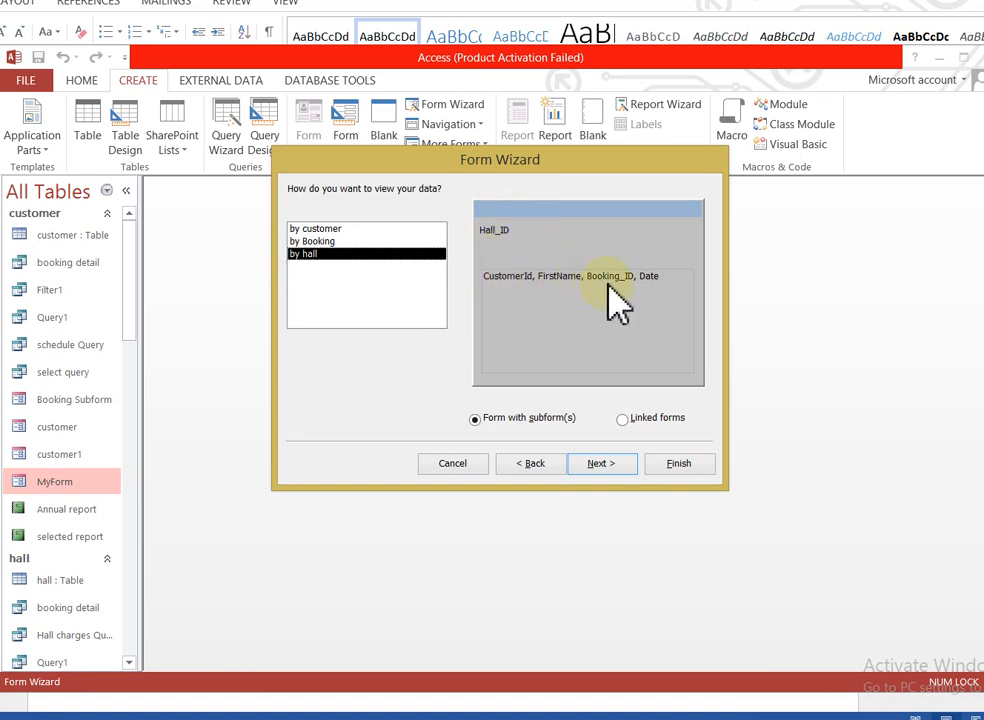
left_click(330, 242)
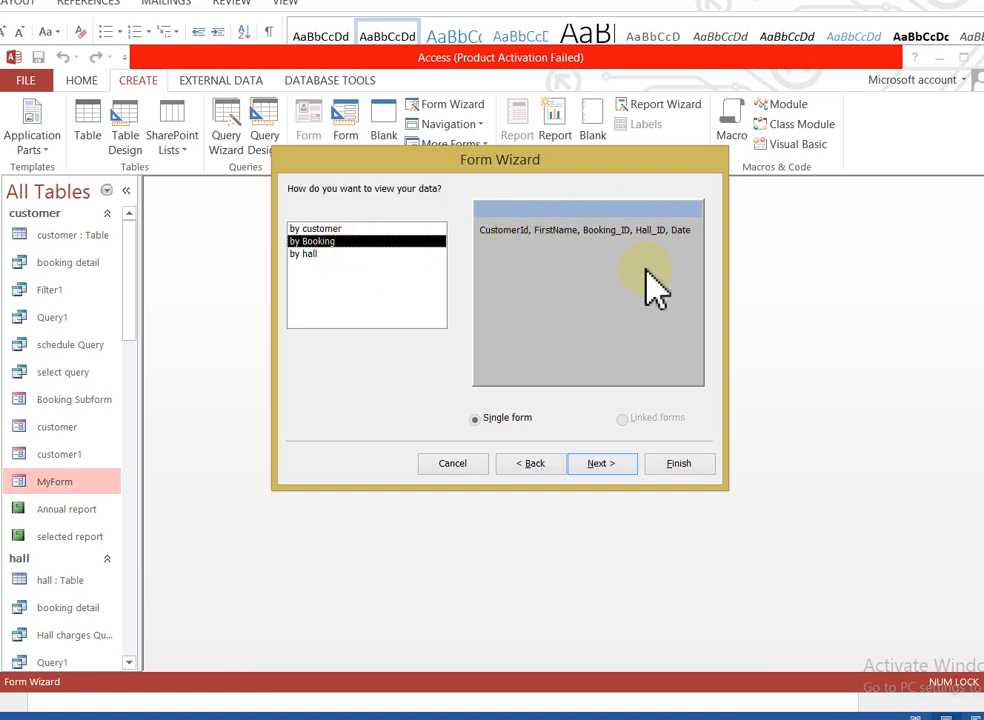
left_click(325, 229)
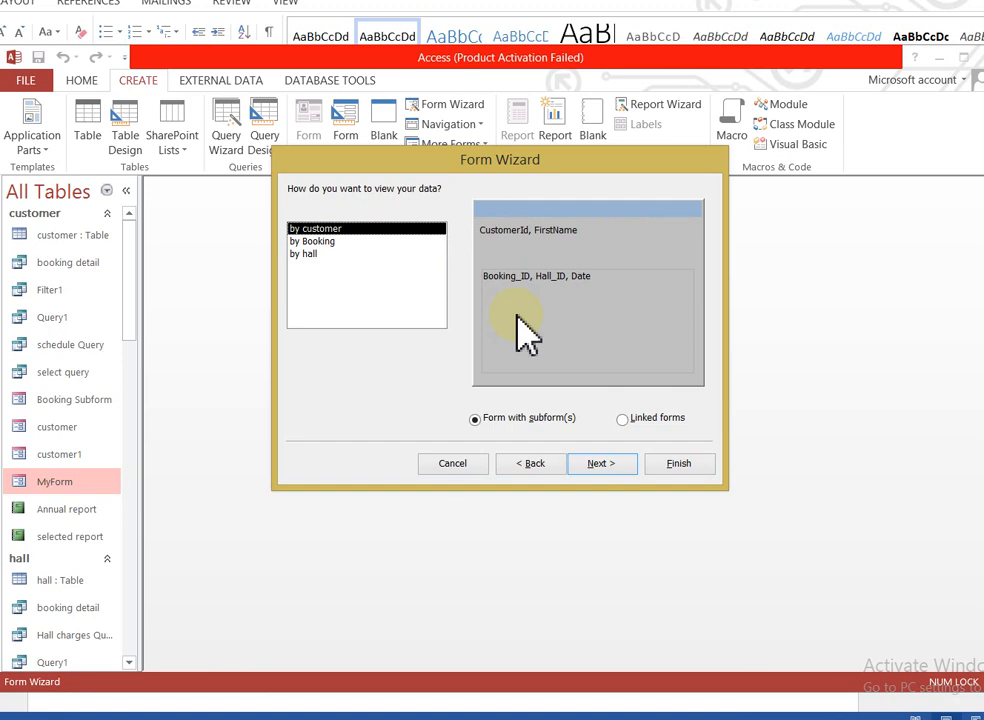
left_click(308, 256)
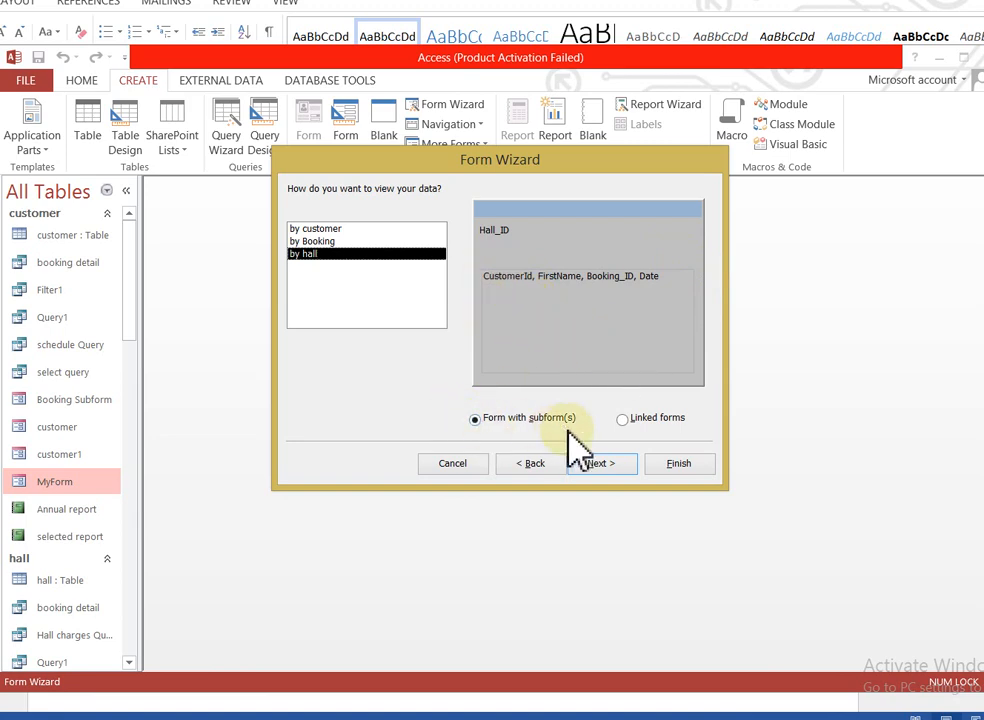
left_click(600, 465)
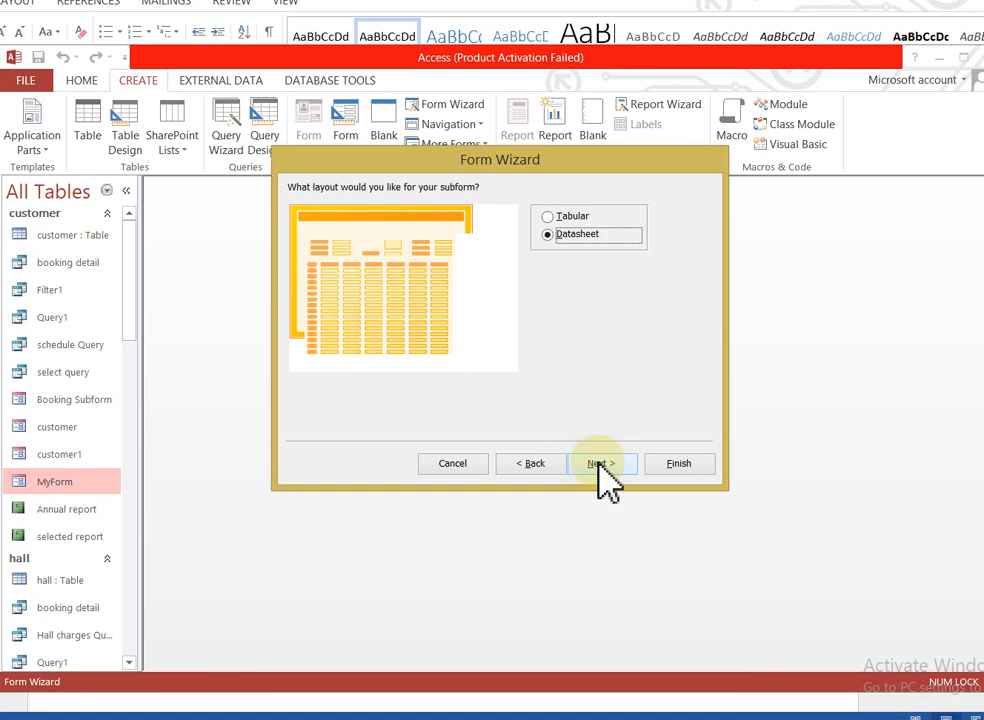
left_click(549, 217)
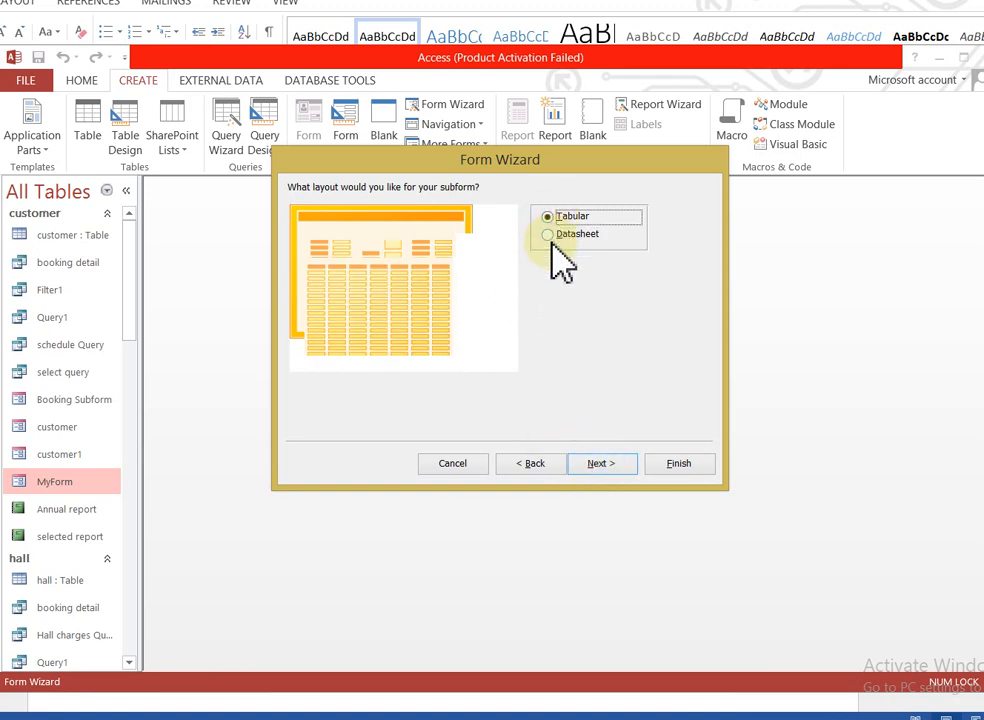
left_click(597, 478)
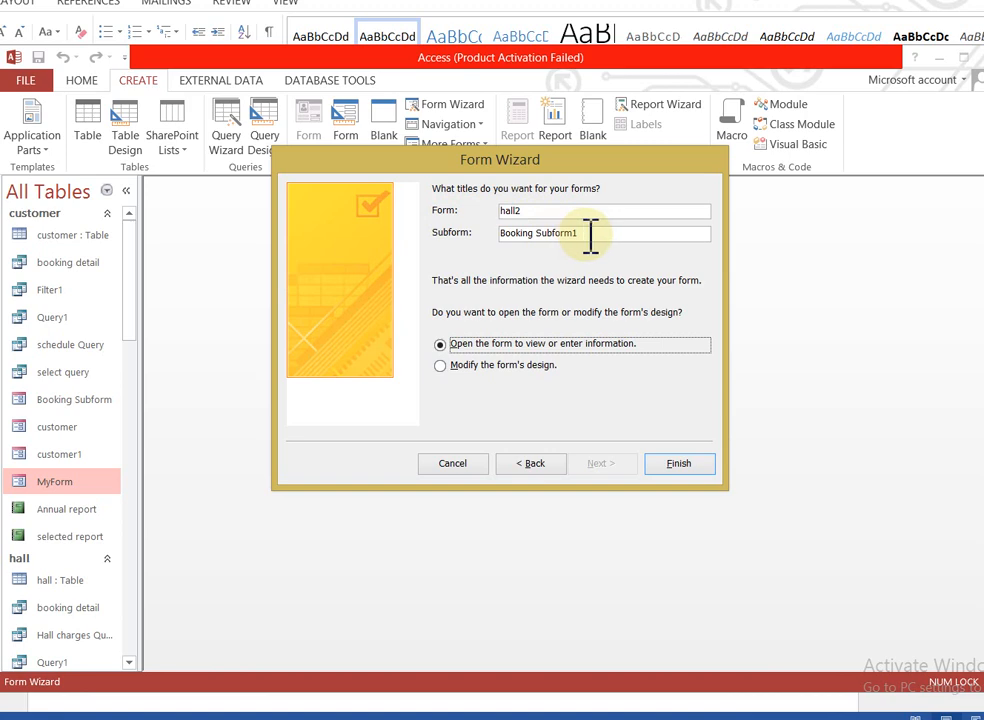
Title the form "Main Form" and the subform "Sub Form", and finish the wizard with the form opened for viewing
left_click(541, 210)
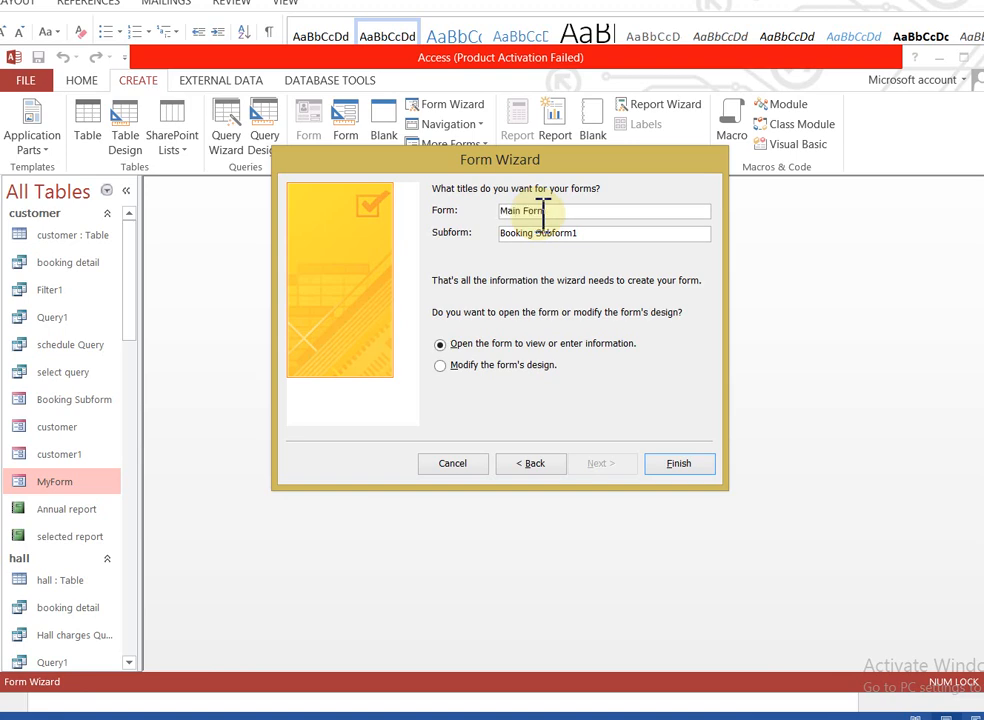
left_click(595, 235)
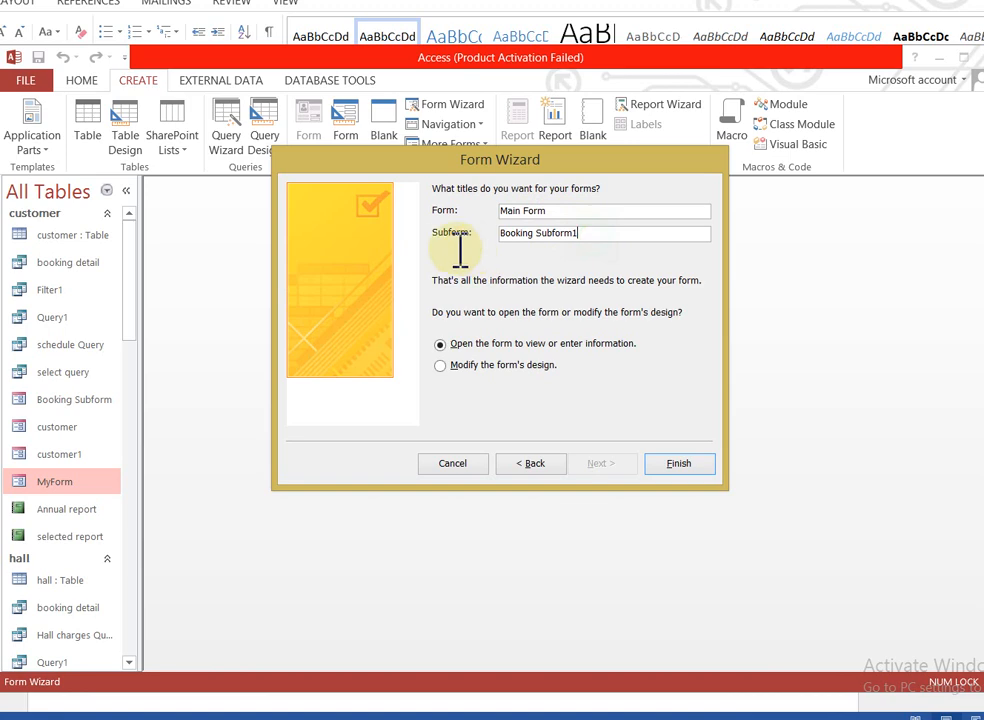
double_click(600, 235)
left_click_drag(600, 235, 496, 235)
type("Sub Form")
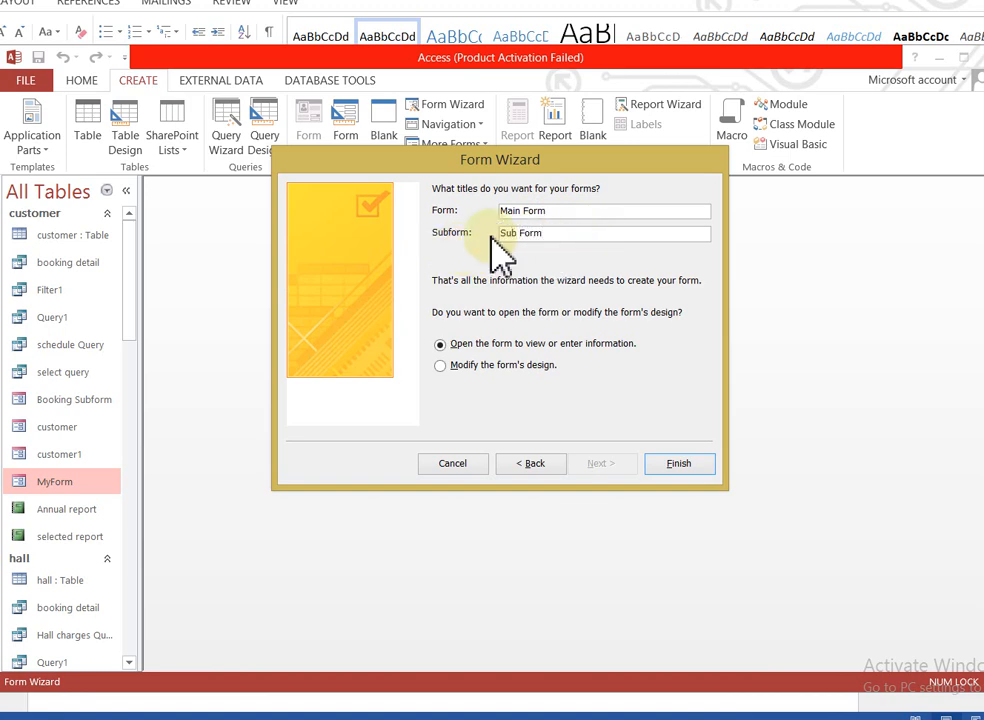
left_click(679, 464)
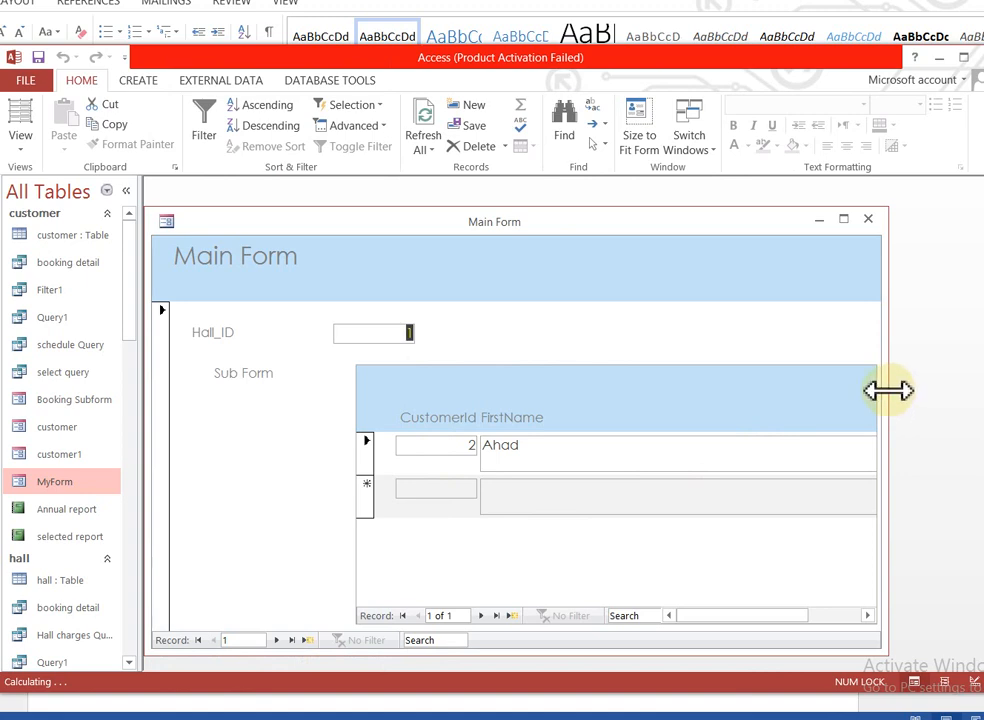
Widen the Main Form window and step through the hall records up to Hall_ID 3, examining the related subform entries
left_click_drag(888, 390, 946, 380)
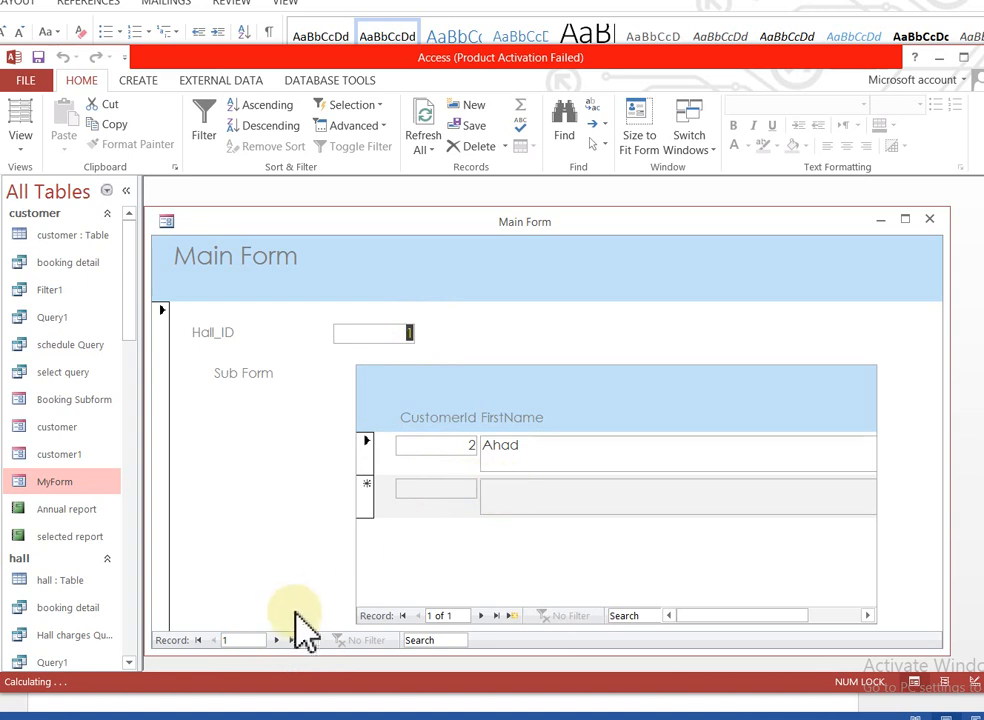
left_click(278, 640)
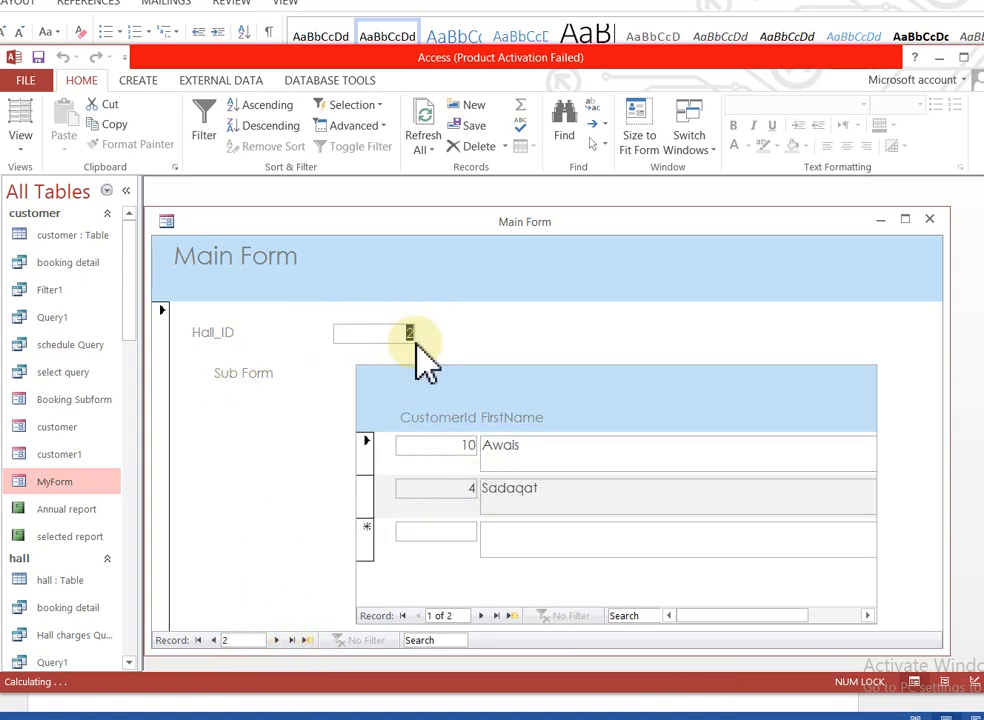
left_click(468, 446)
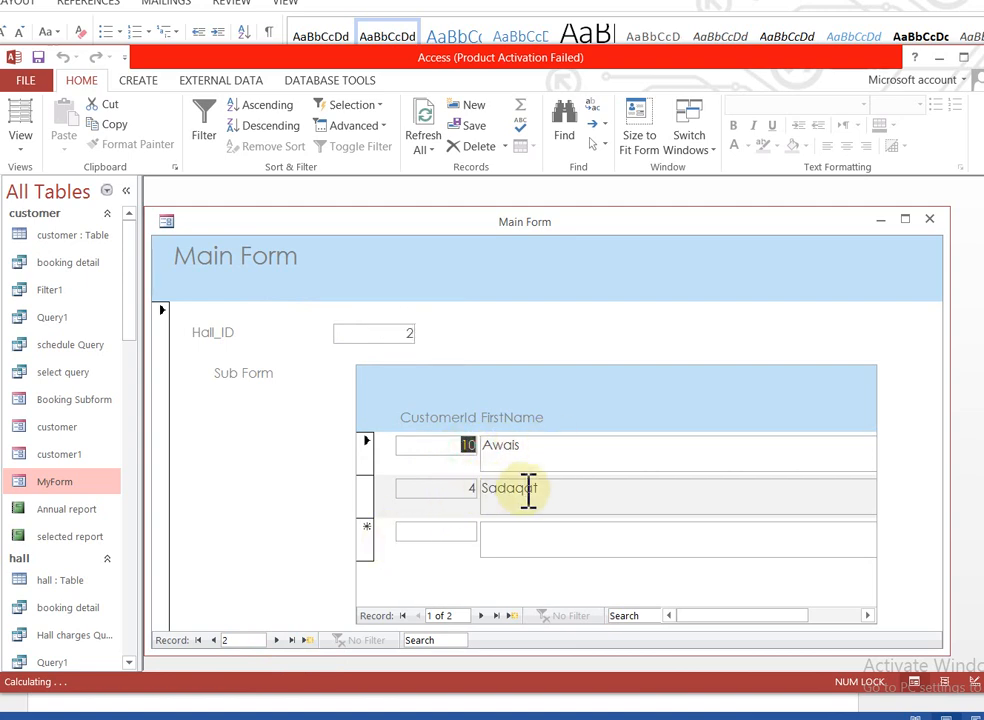
left_click(277, 640)
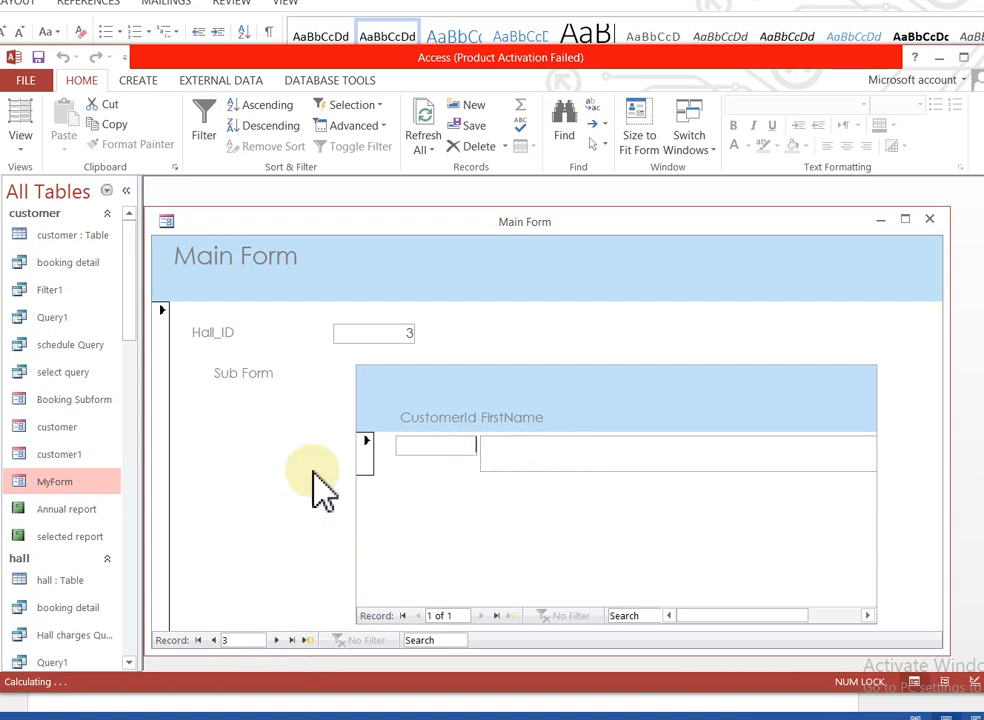
left_click(366, 441)
left_click(366, 441)
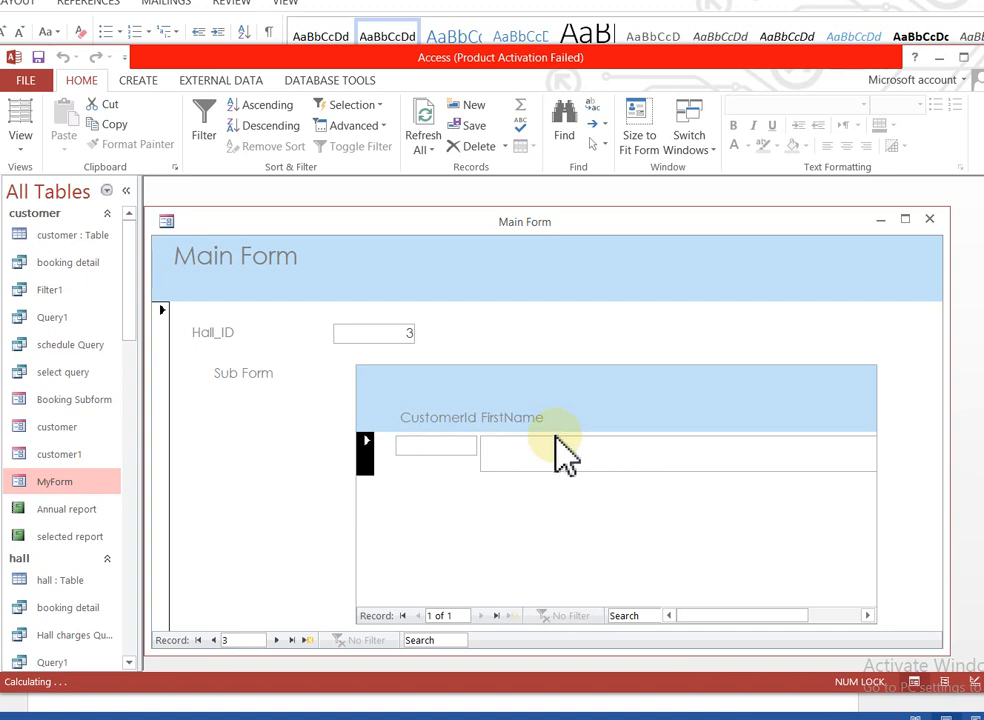
left_click(466, 400)
left_click(241, 378)
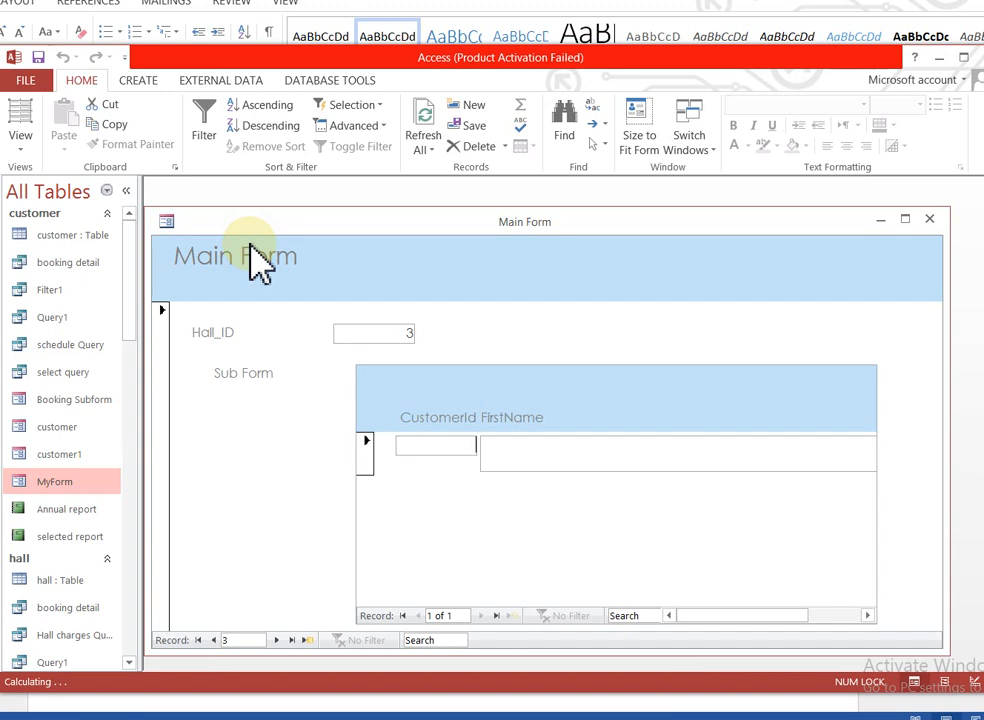
Open MyForm and move its window up over Main Form
double_click(74, 486)
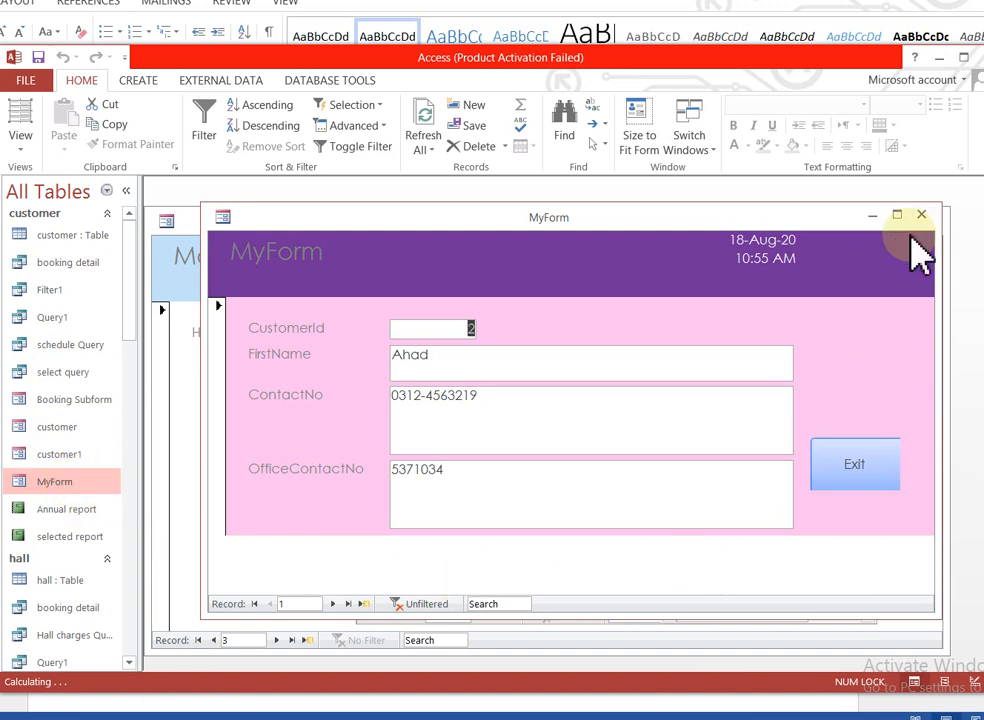
left_click_drag(734, 213, 720, 178)
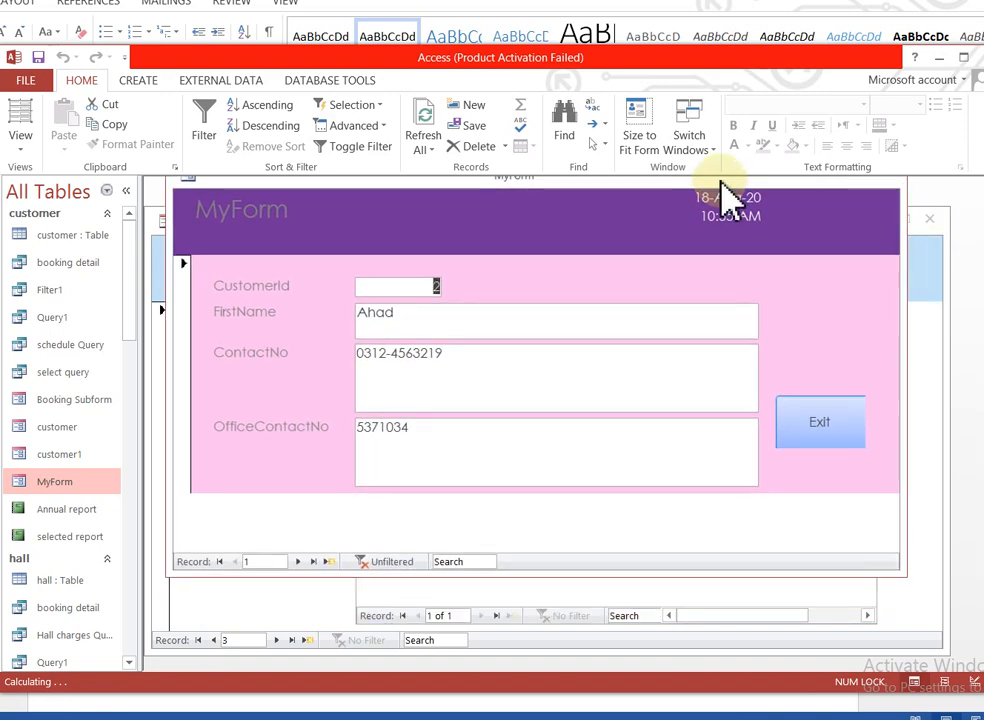
Close Main Form and open MyForm in Design View in an enlarged window
left_click(936, 216)
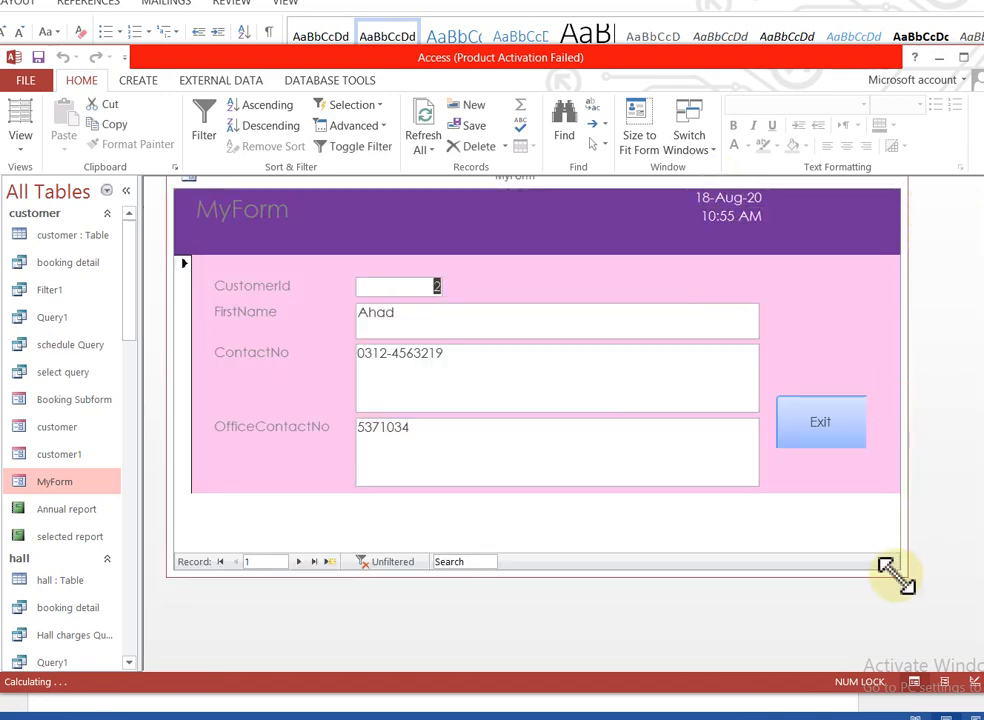
left_click_drag(896, 574, 966, 662)
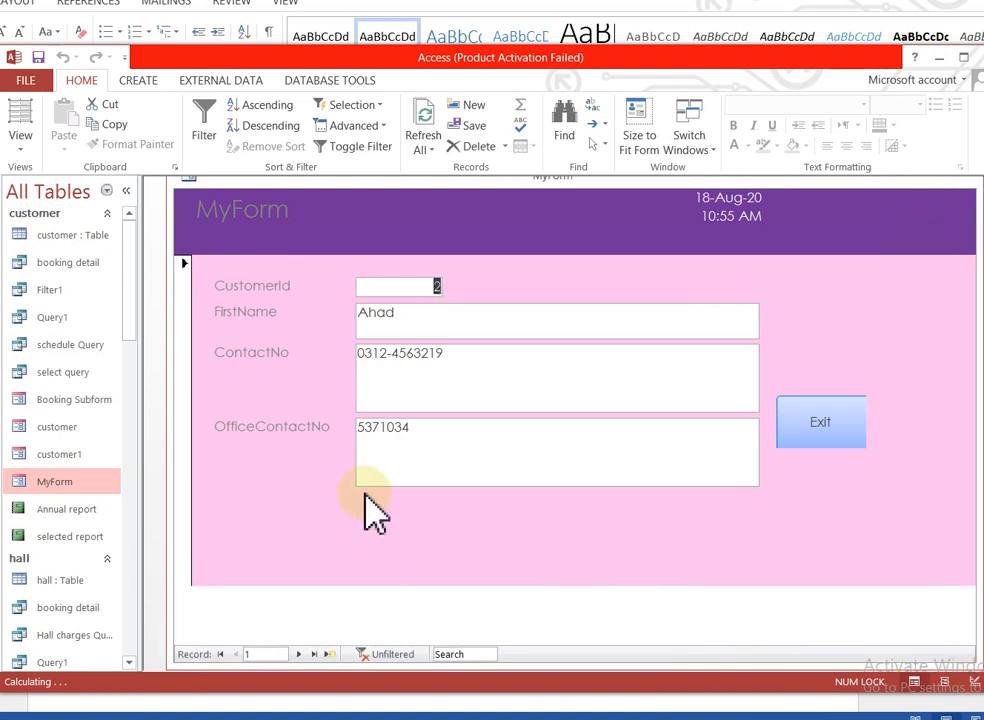
left_click(24, 148)
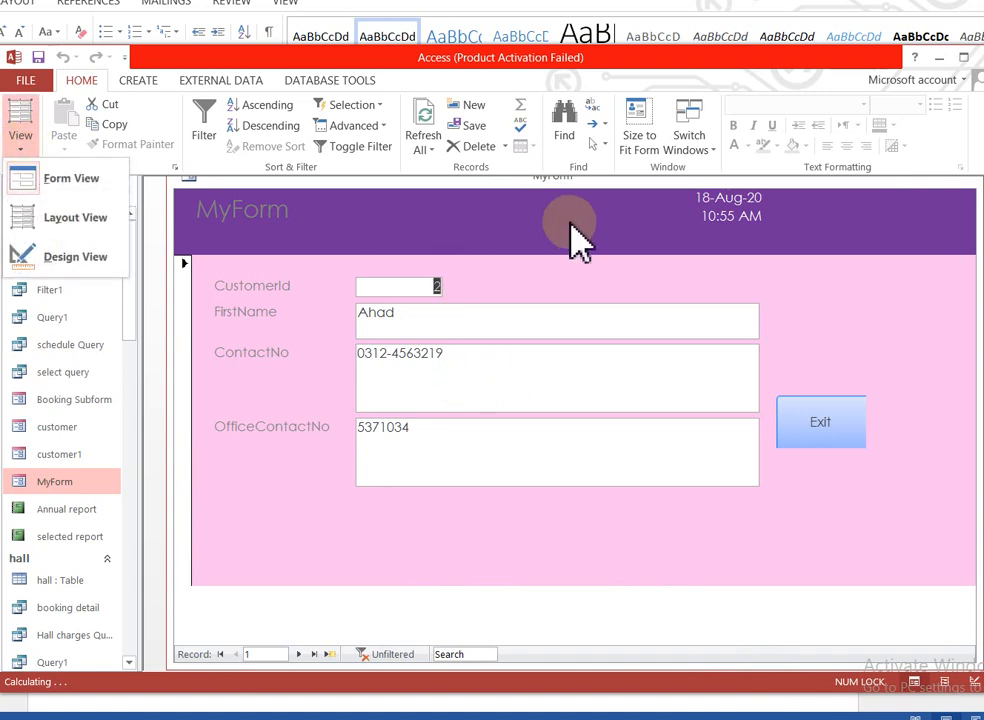
left_click(88, 256)
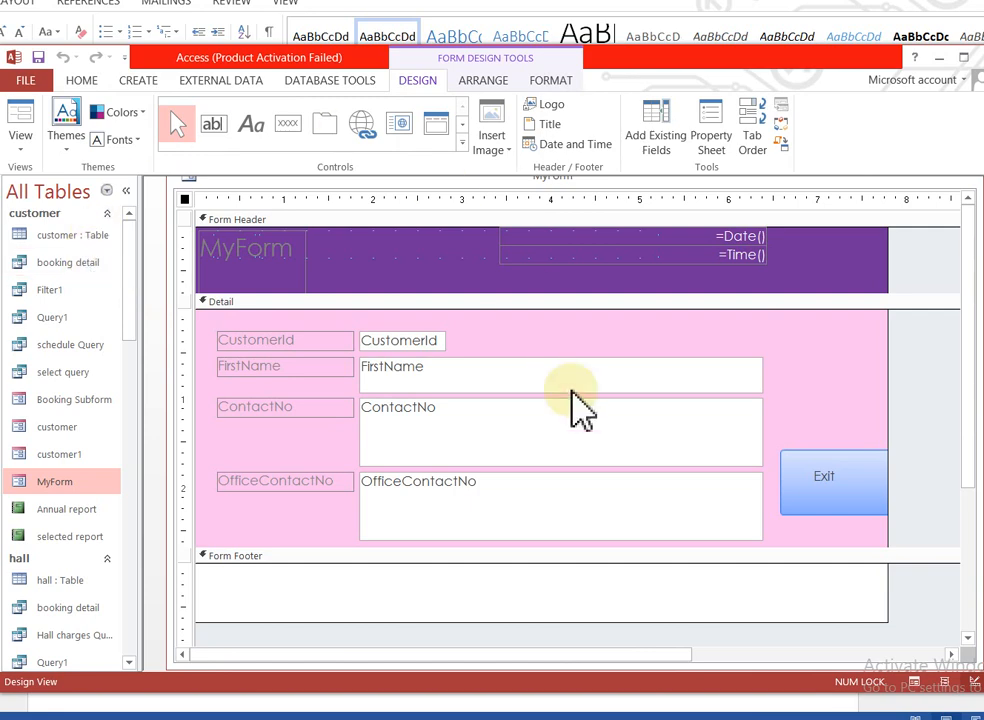
Extend MyForm's footer section downward and lengthen the Detail section to about 5 inches, making room below the OfficeContactNo field
left_click(789, 538)
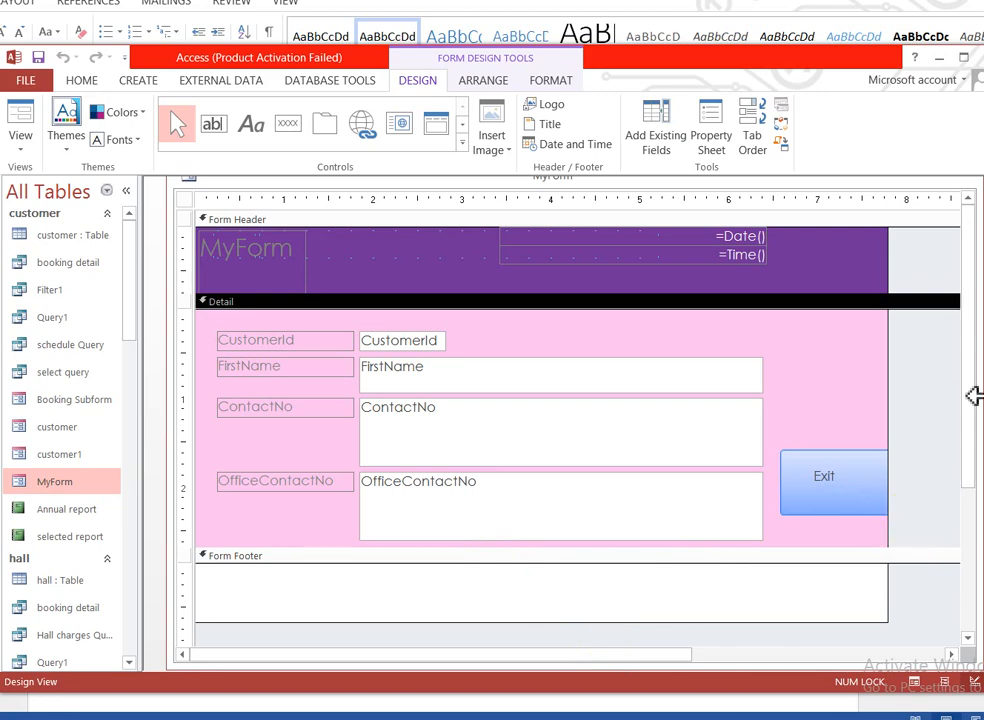
left_click_drag(968, 400, 968, 483)
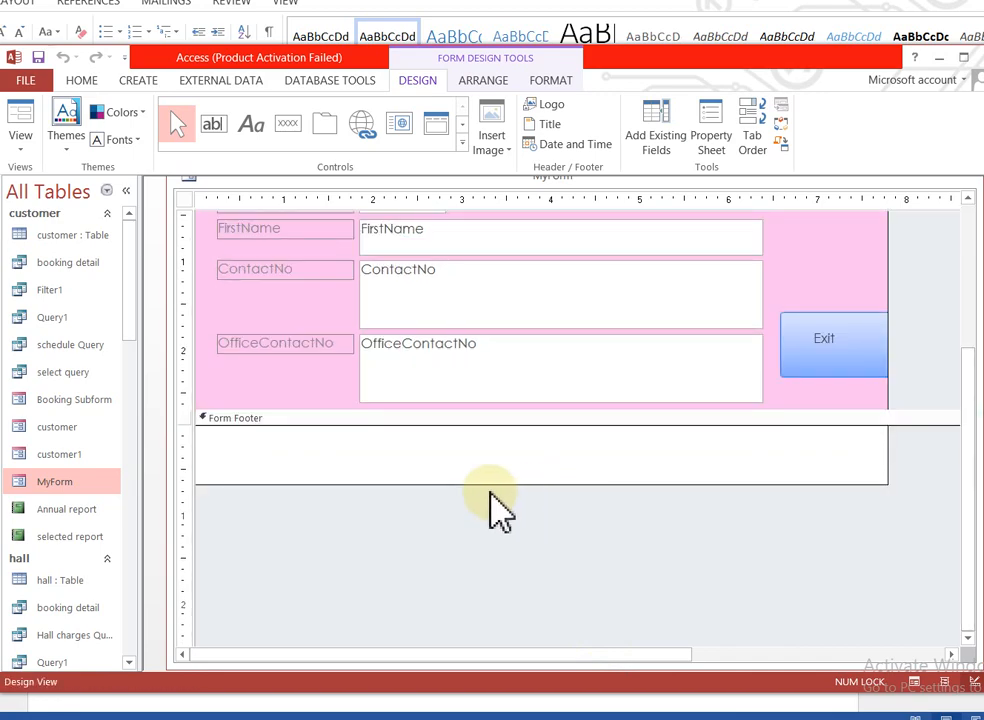
left_click_drag(495, 483, 560, 698)
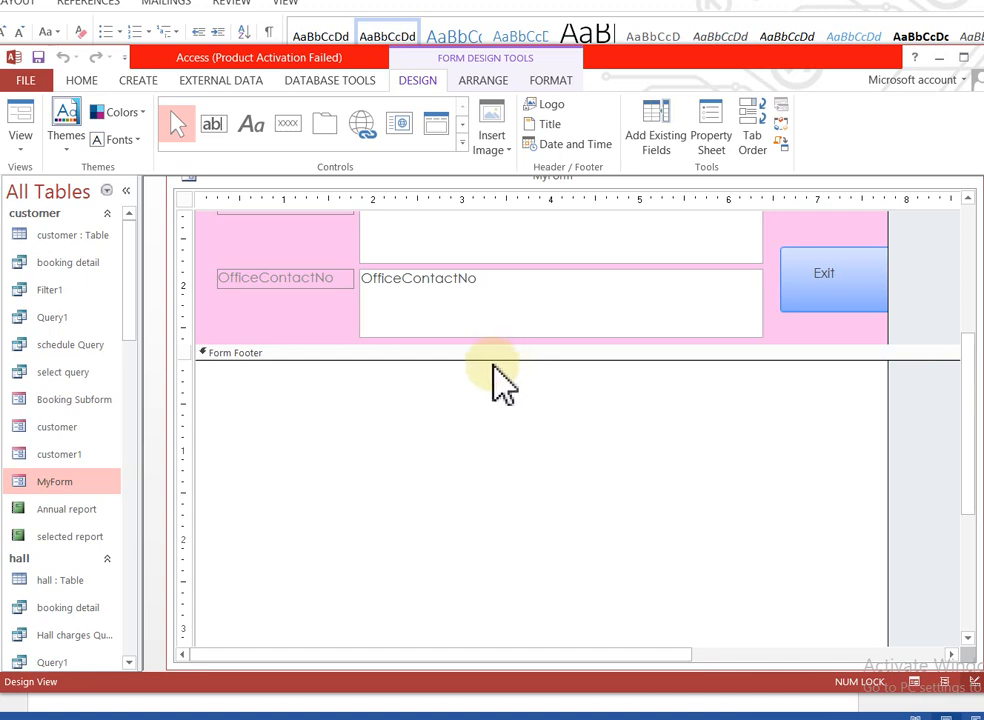
left_click(474, 356)
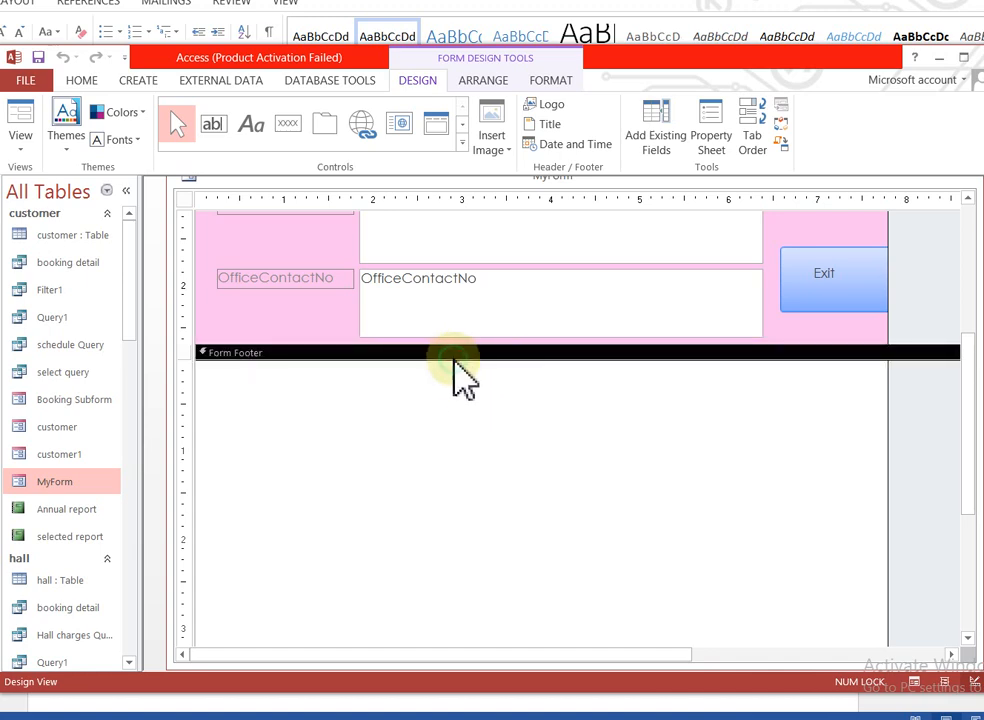
left_click(449, 380)
left_click(445, 380)
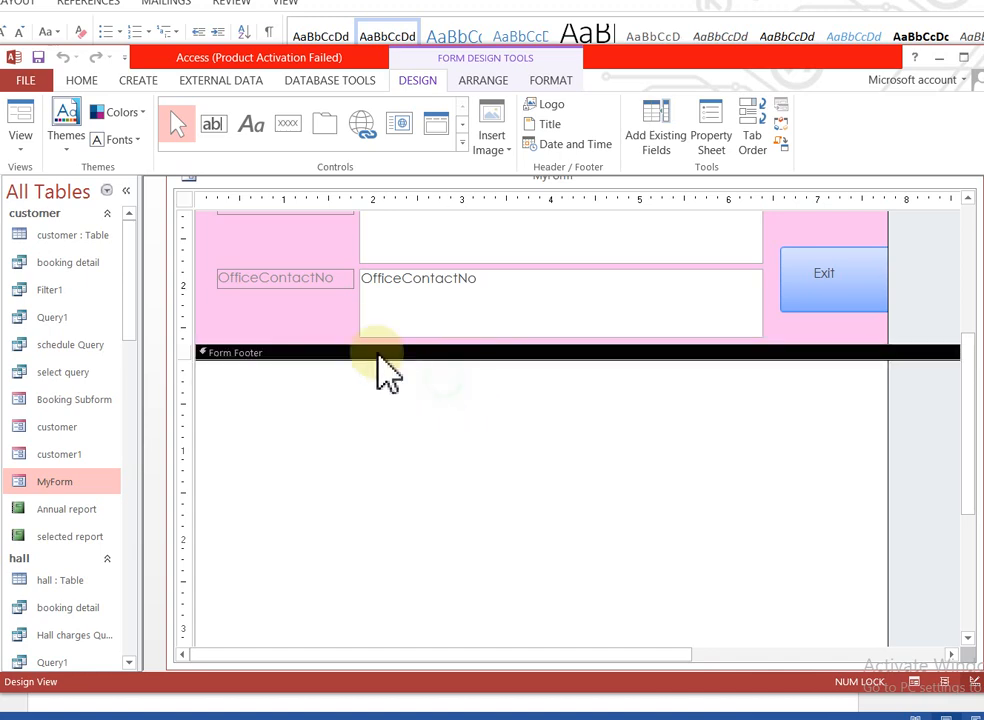
left_click(343, 328)
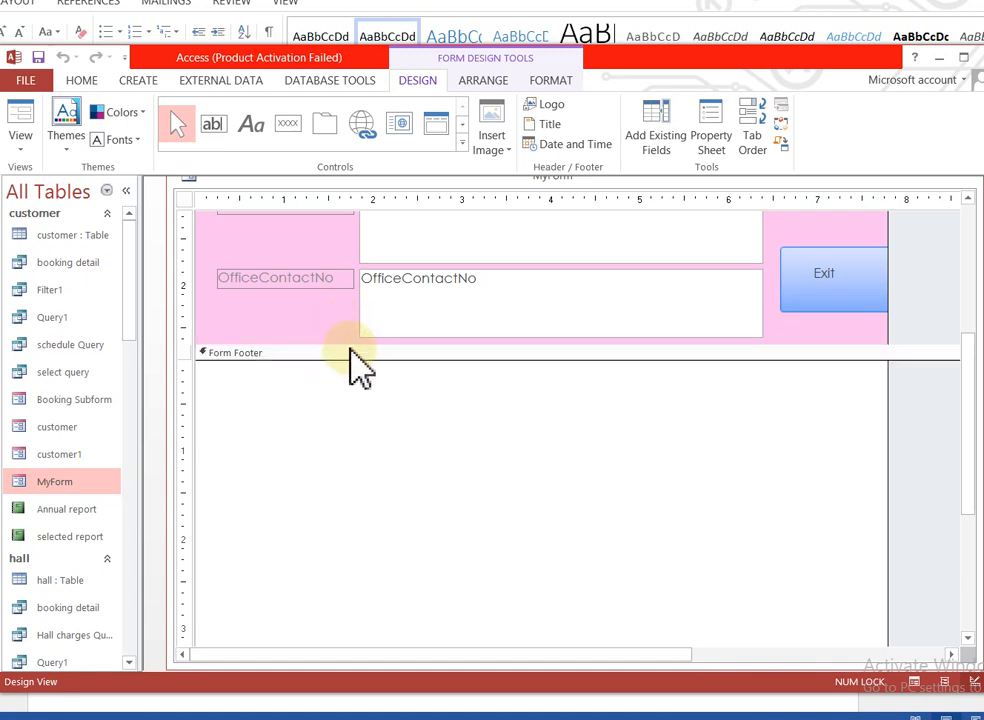
left_click_drag(348, 346, 395, 562)
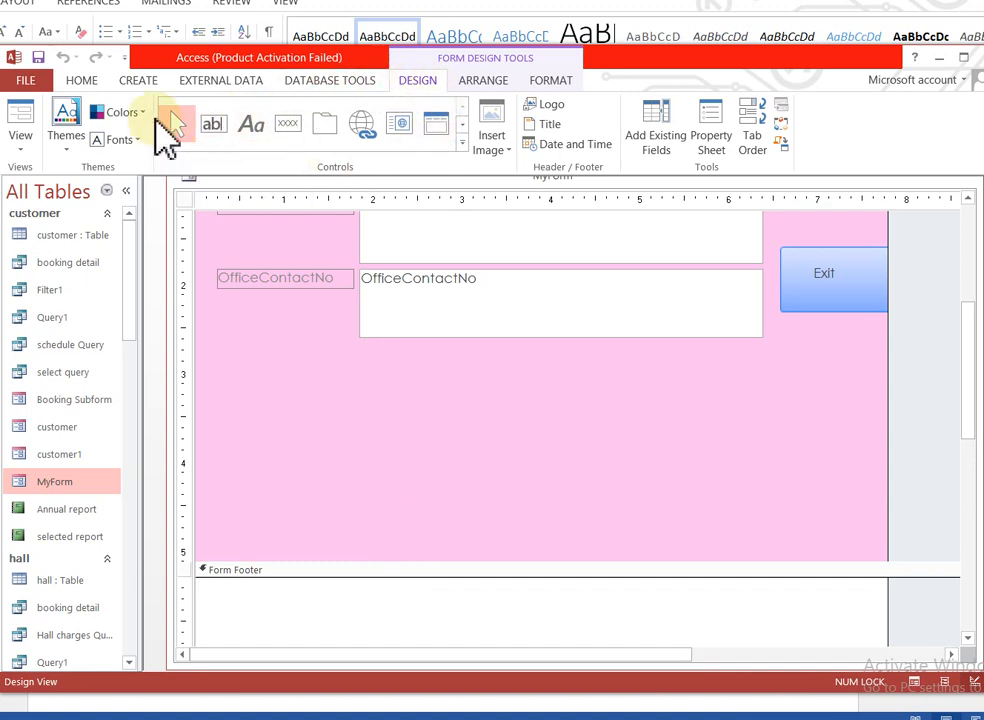
Draw a subform control about 4 inches wide below the OfficeContactNo field and choose an existing form as its source
left_click(462, 143)
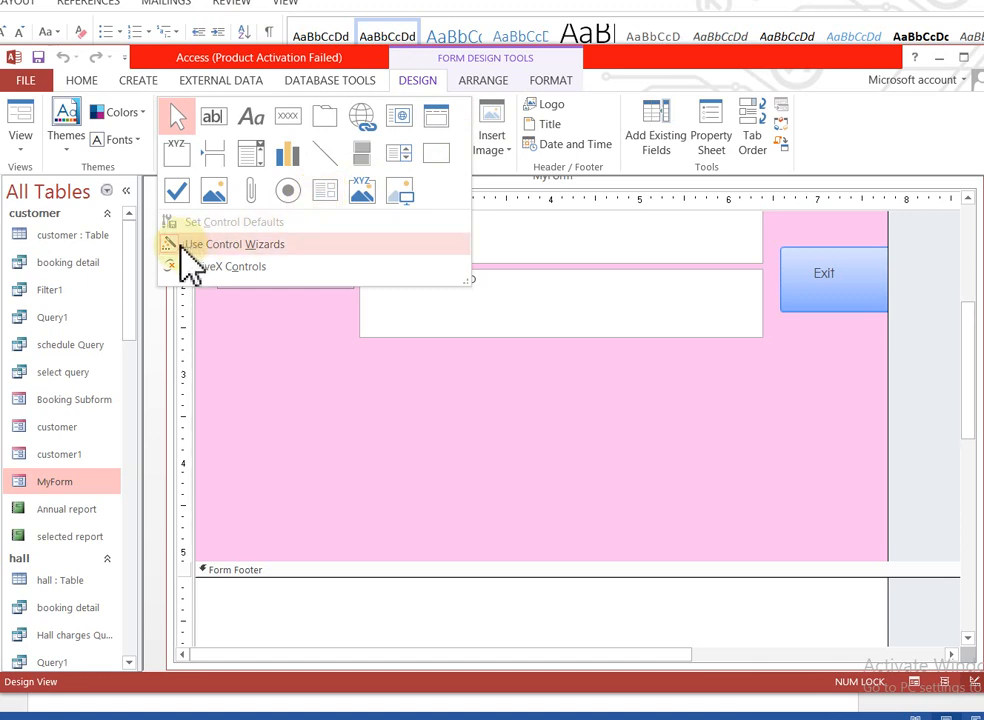
left_click(323, 193)
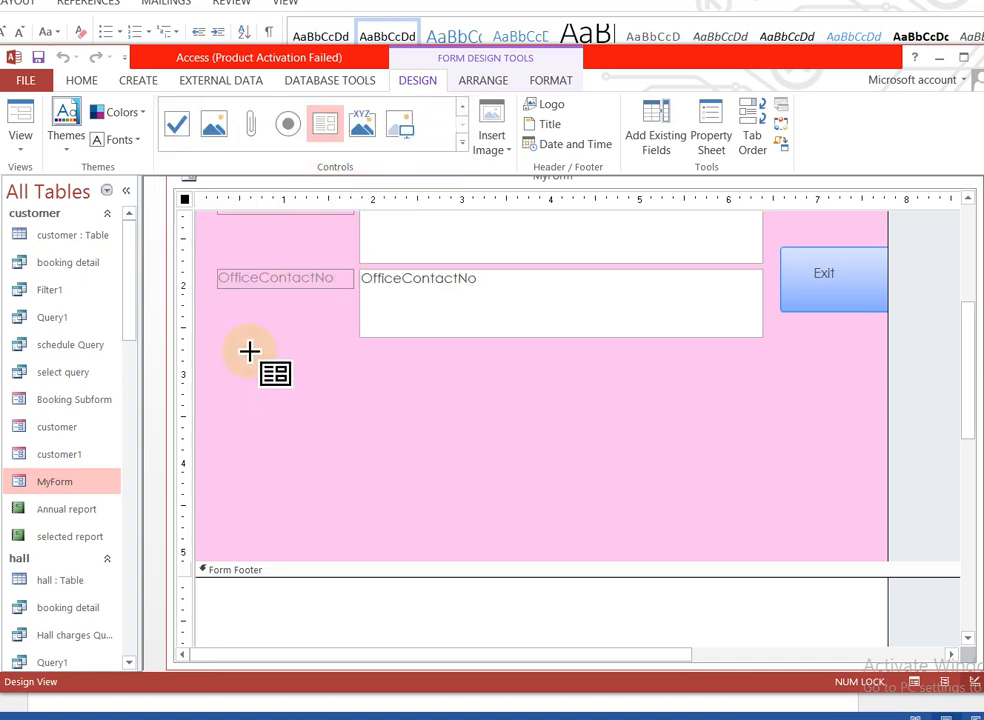
left_click_drag(250, 368, 588, 465)
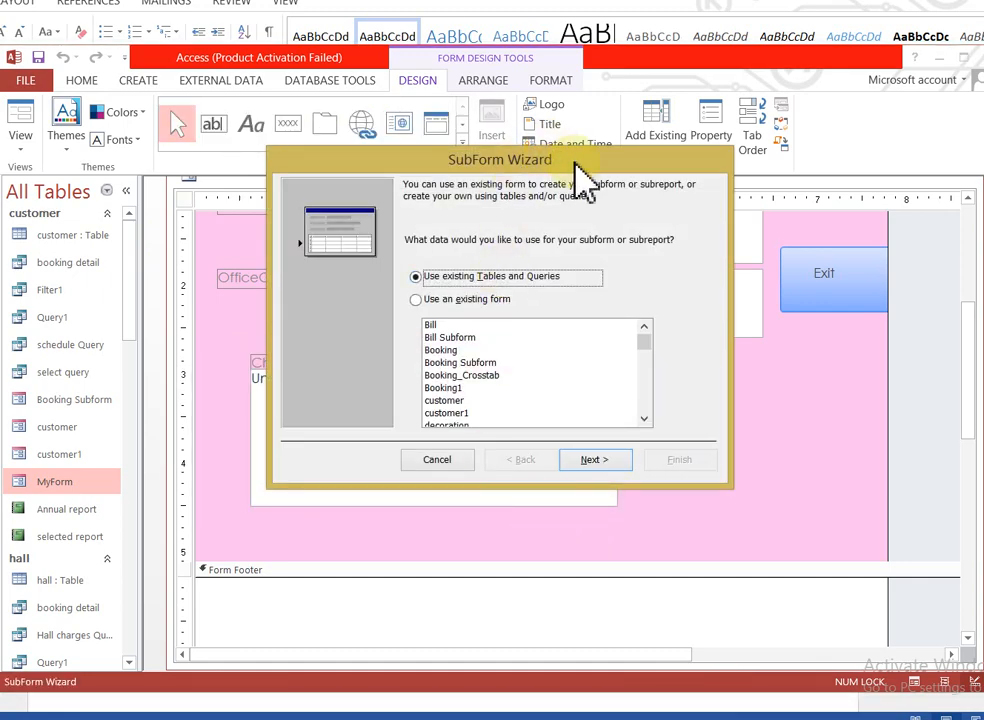
mouse_move(575, 165)
left_mouse_down()
mouse_move(665, 350)
mouse_move(713, 49)
mouse_move(790, 4)
mouse_move(512, 160)
mouse_move(567, 158)
left_mouse_up()
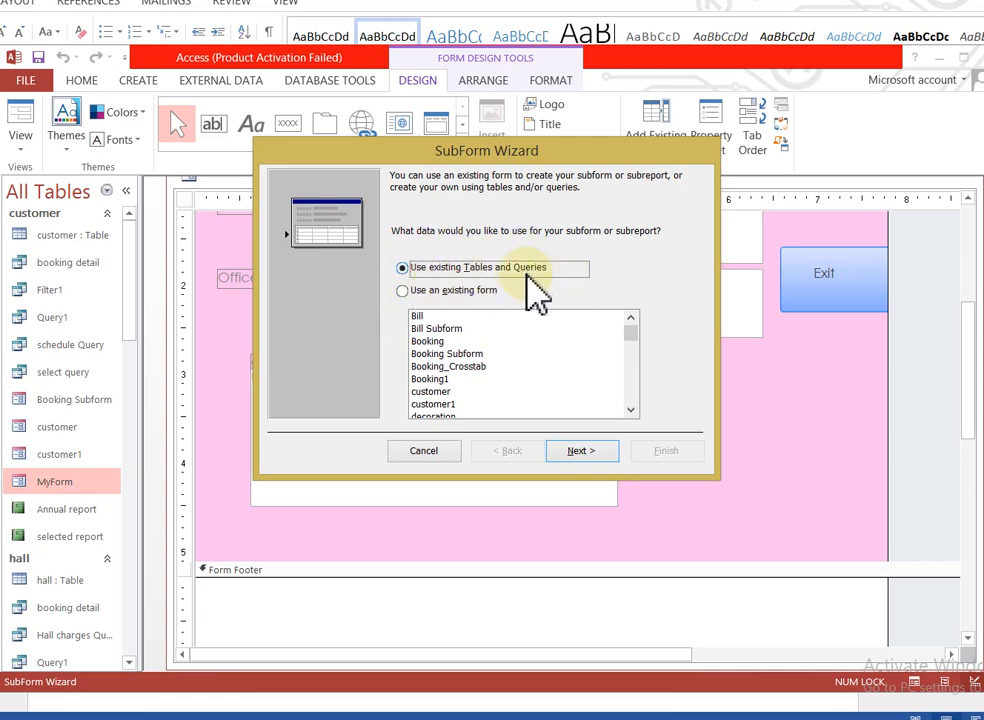
left_click(403, 292)
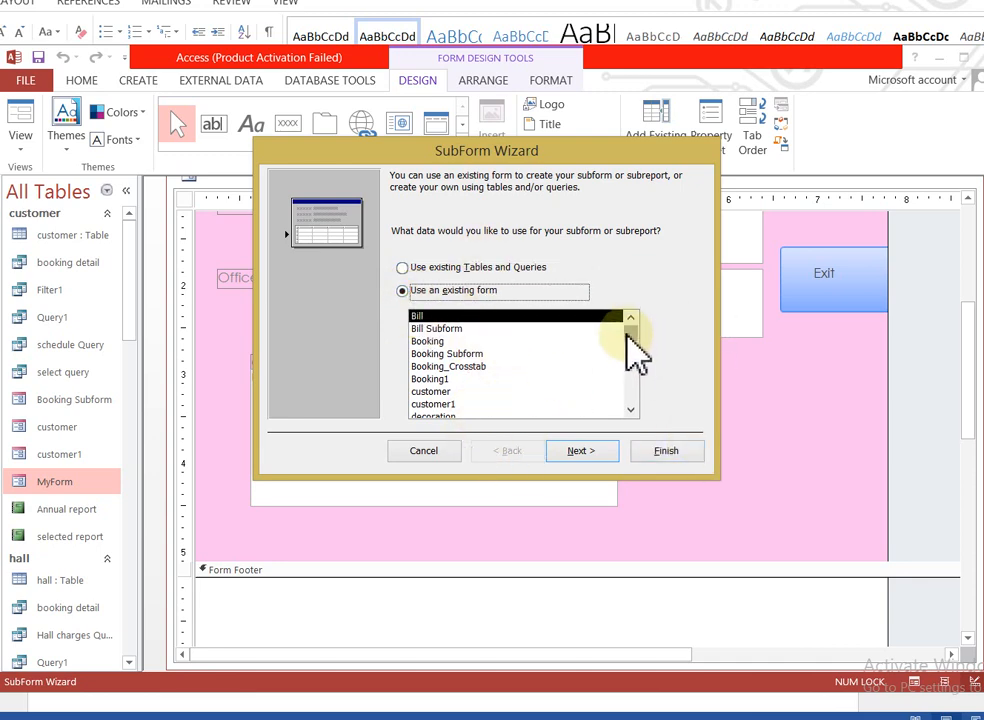
Try to use Sub Form as the source, linked by "Show Booking for each record in customer using CustomerId", and return to the source choice
left_click_drag(632, 345, 640, 367)
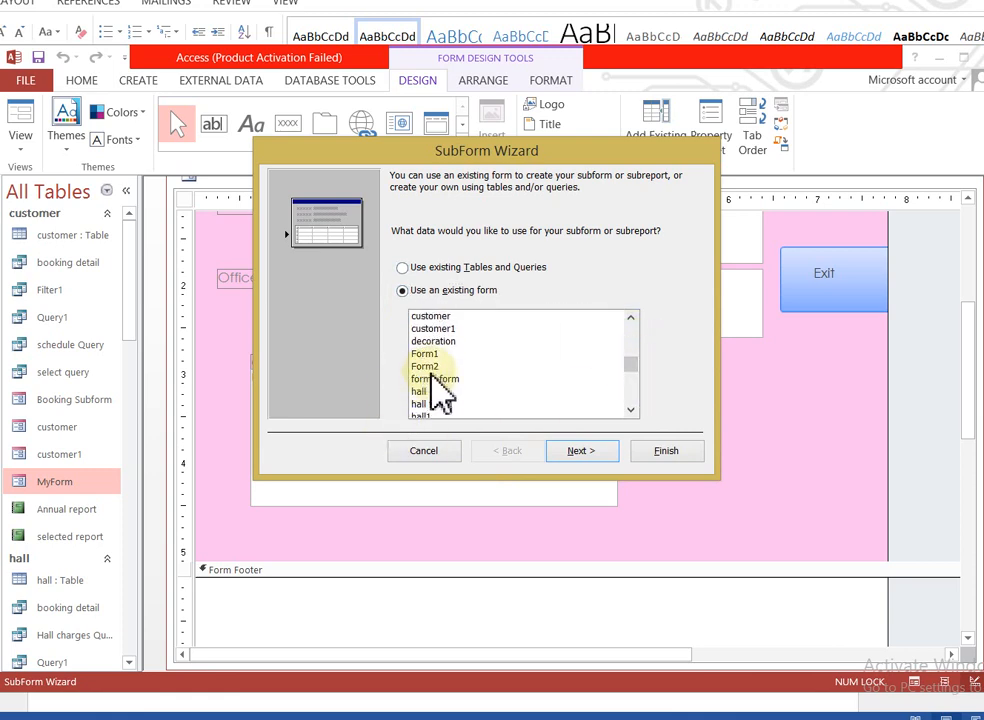
left_click_drag(632, 366, 646, 405)
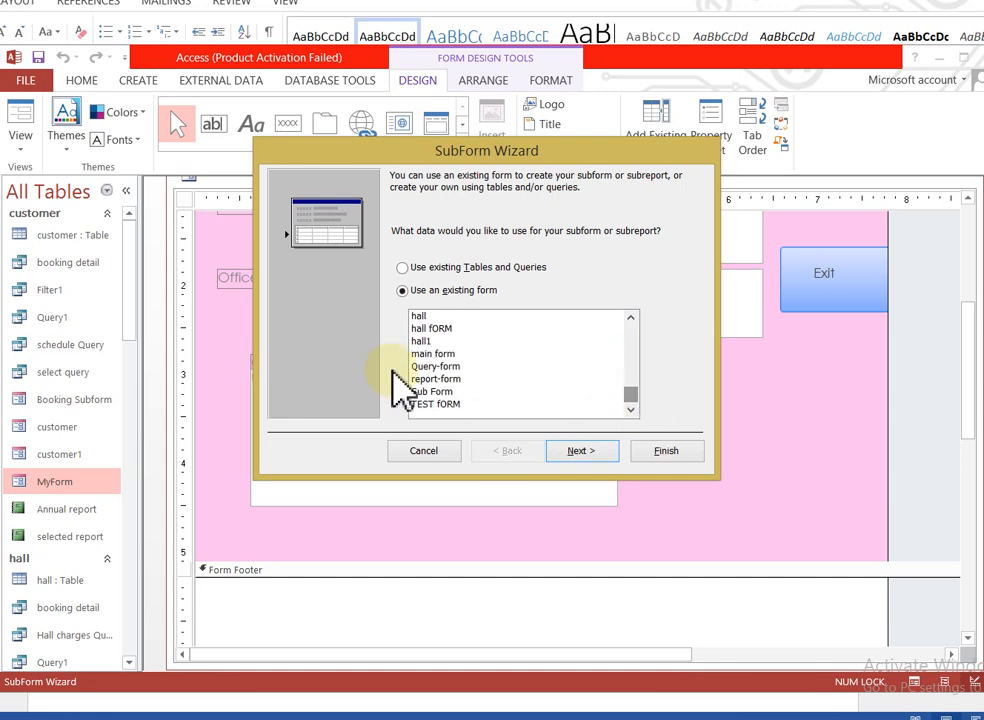
left_click(440, 395)
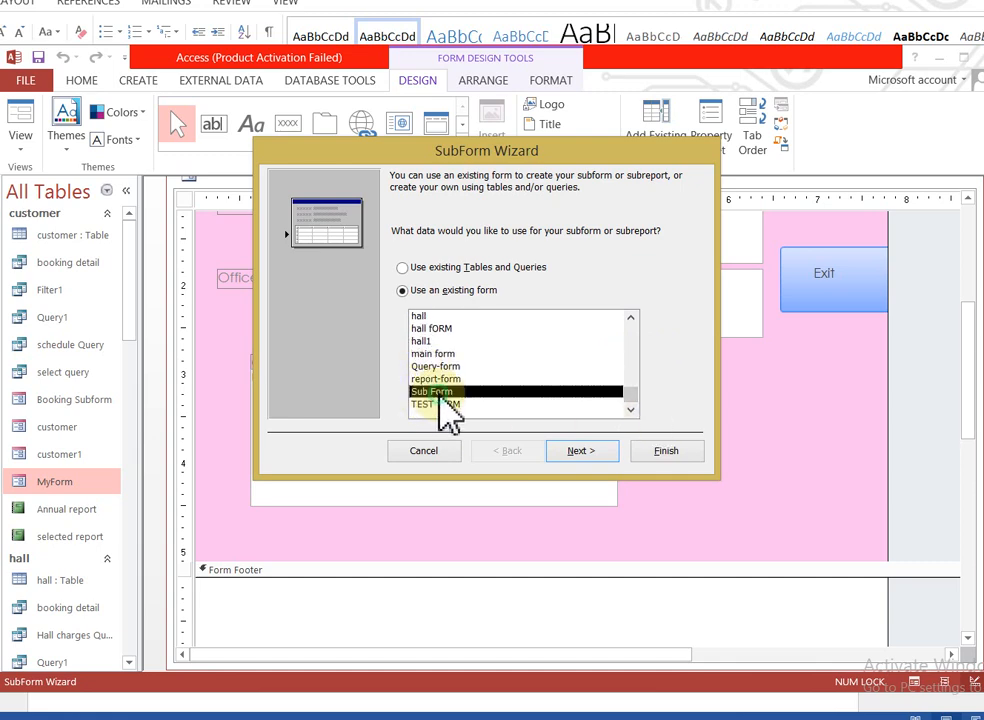
left_click(616, 455)
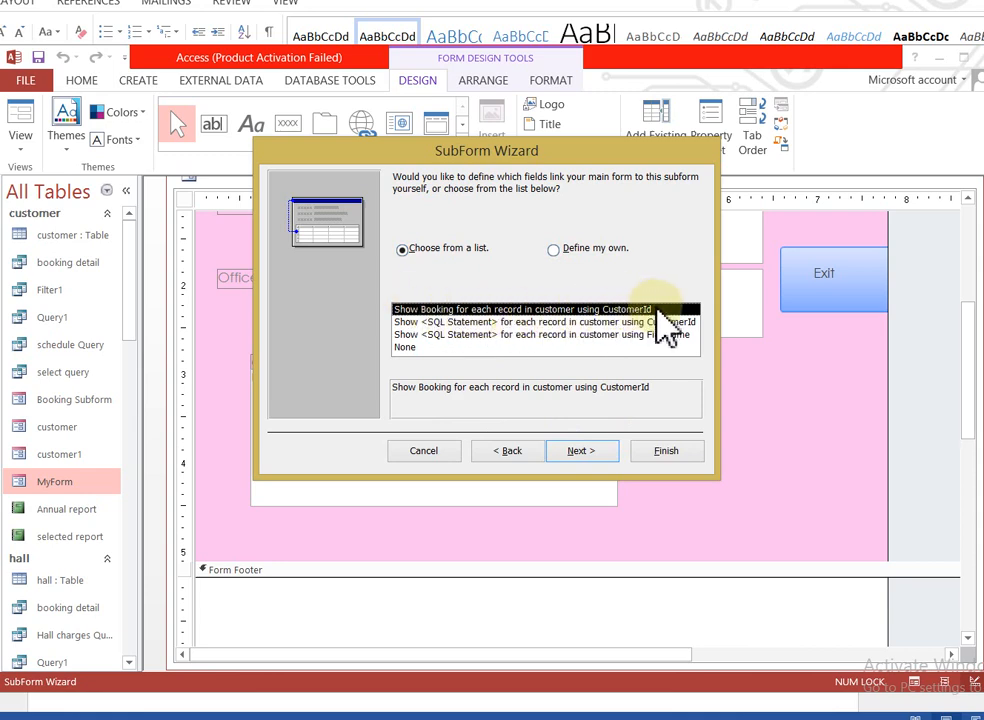
left_click(576, 452)
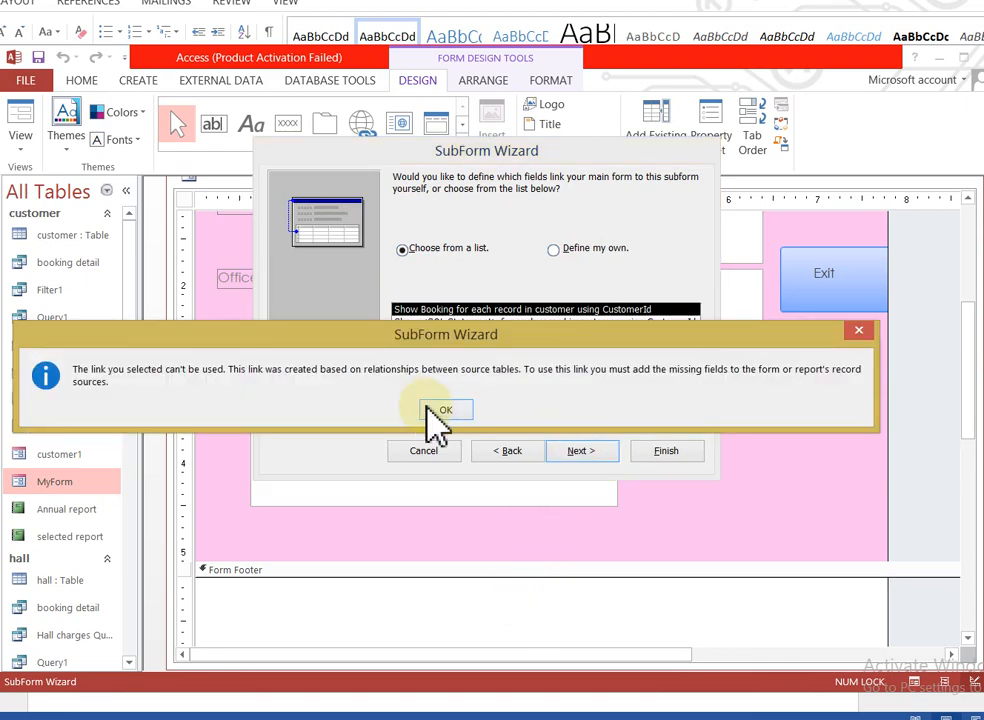
left_click(437, 410)
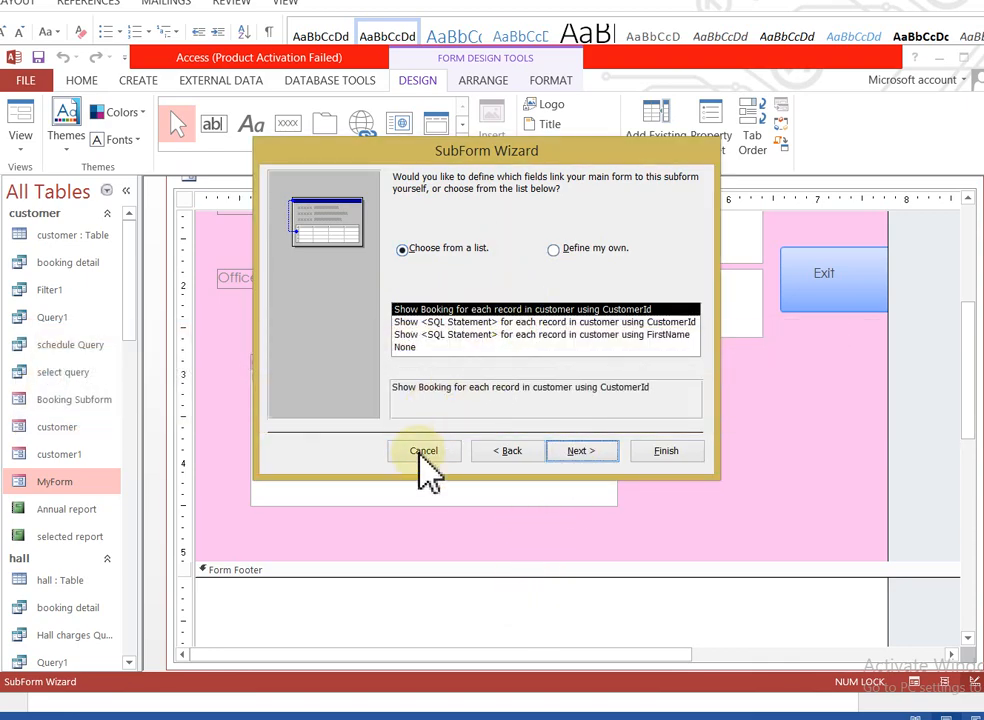
left_click(505, 451)
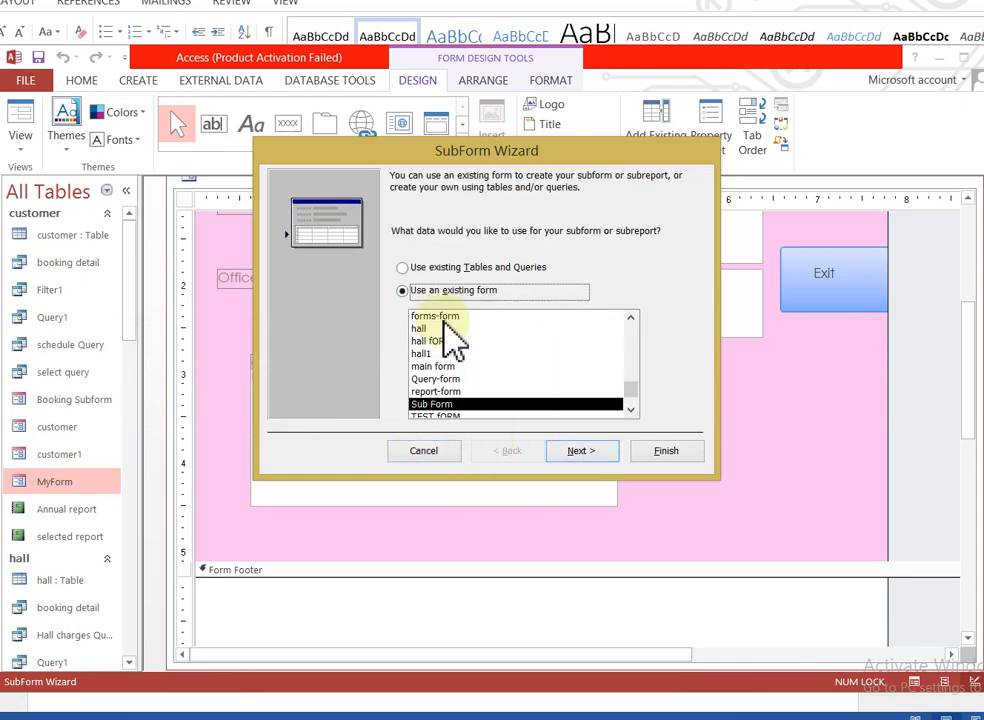
Choose the existing form hall1 as the subform source and link the main form's CustomerId to the subform's Hall_ID
left_click(430, 353)
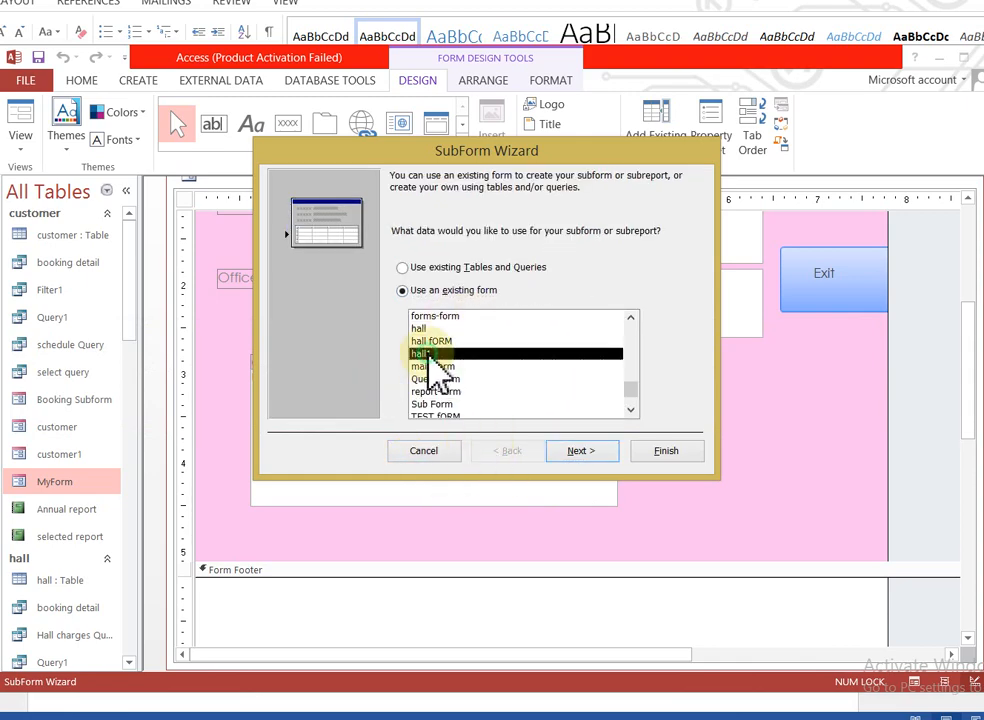
left_click(578, 452)
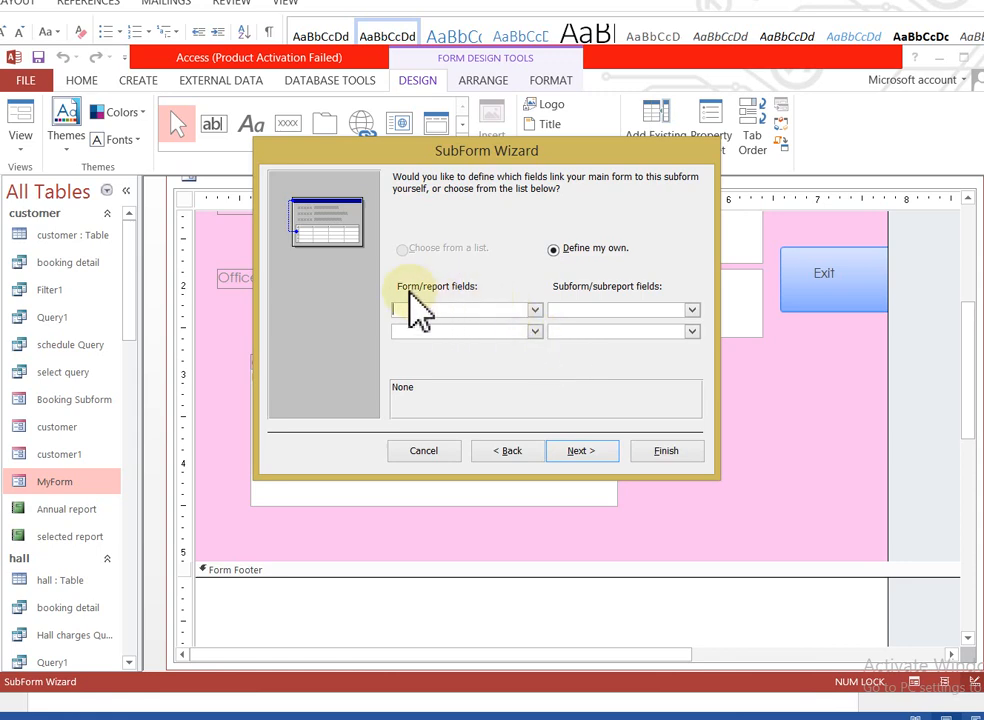
left_click(535, 310)
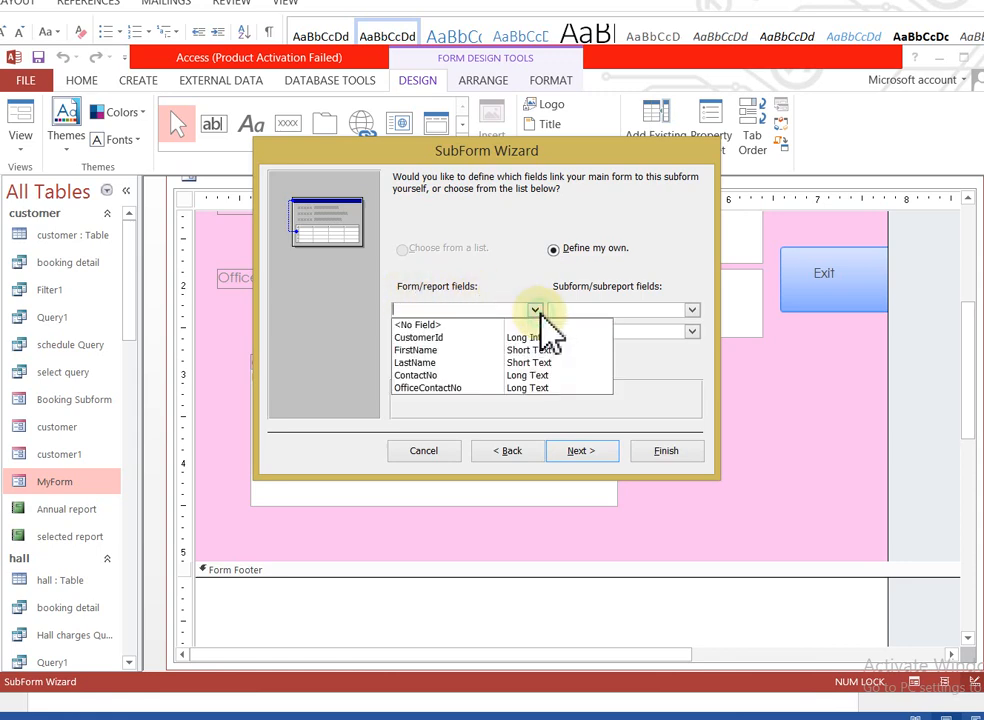
left_click(437, 338)
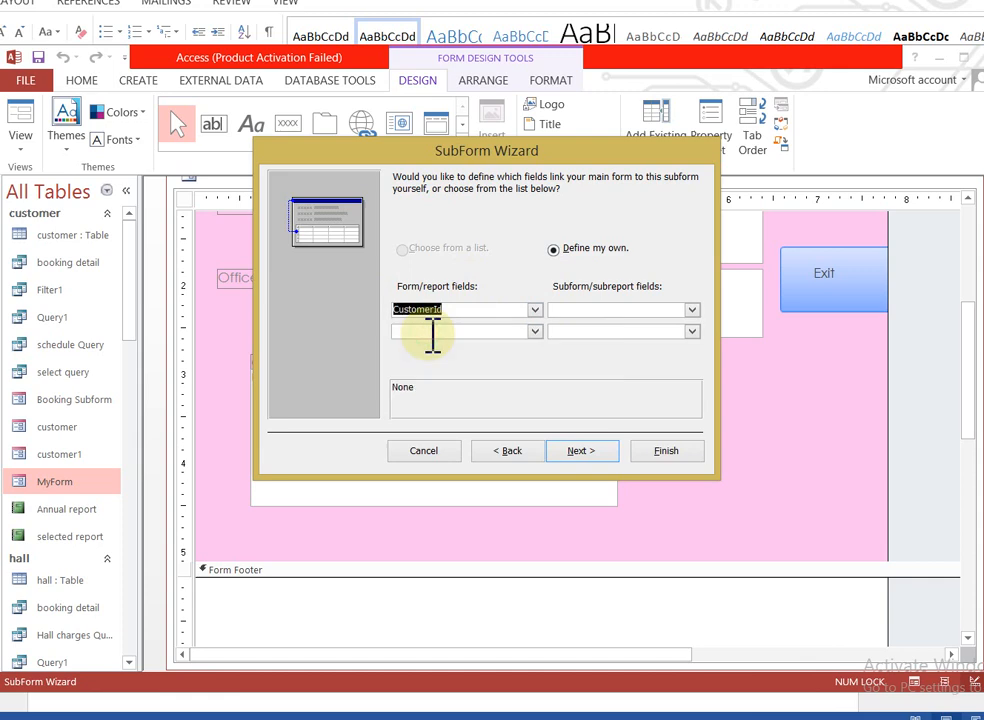
left_click(692, 311)
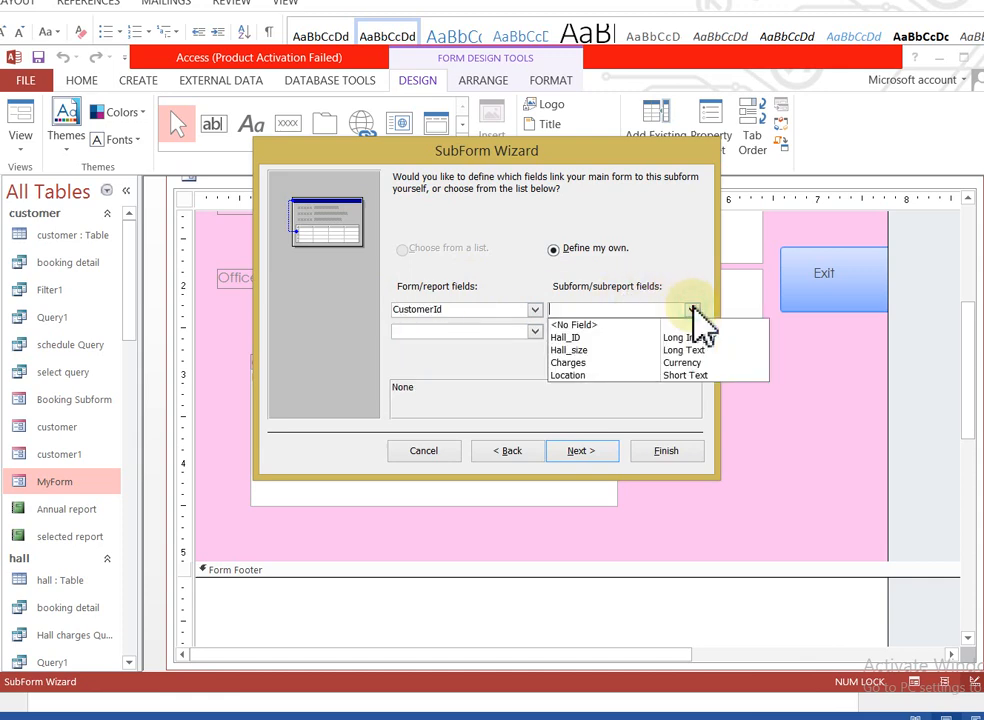
left_click(585, 339)
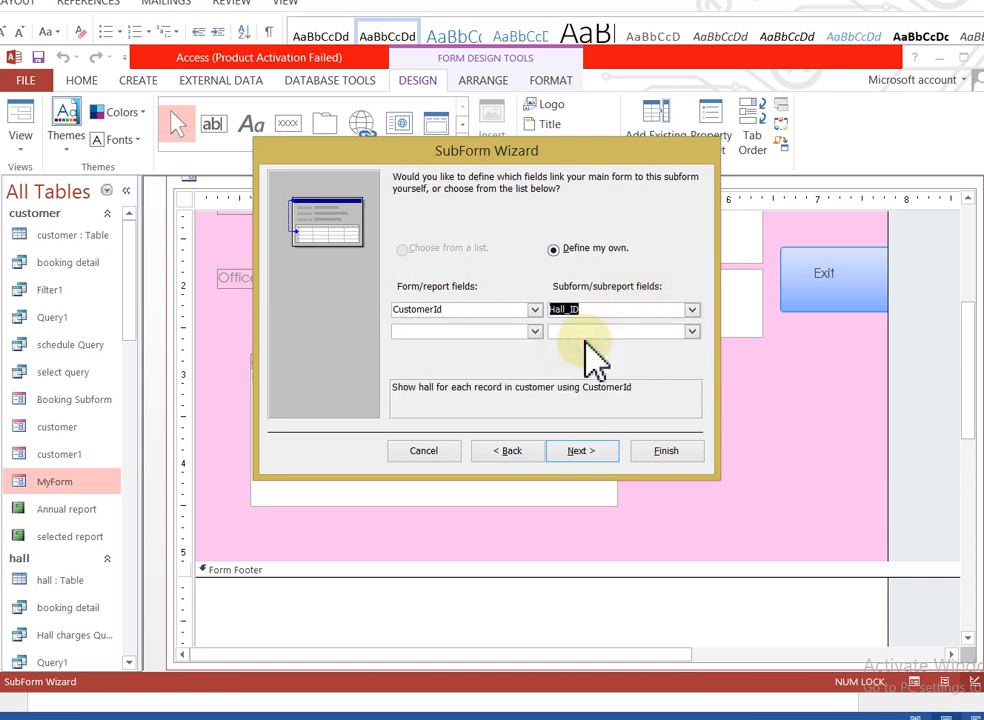
Try to link FirstName to Hall_size as a second field pair, and continue to the subform naming page
left_click(536, 331)
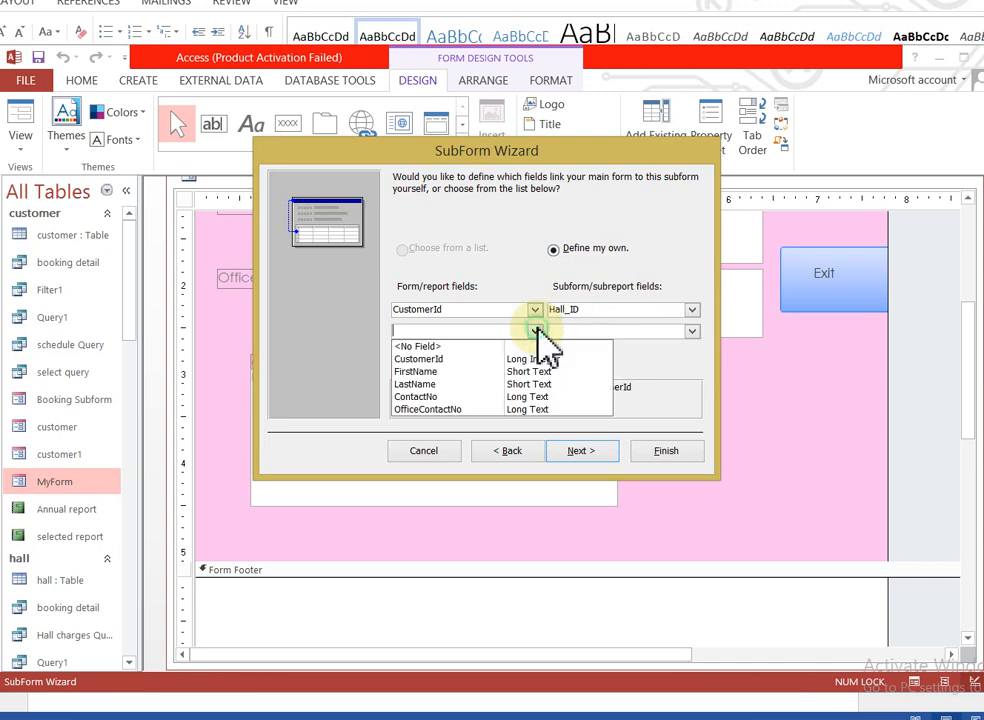
left_click(450, 371)
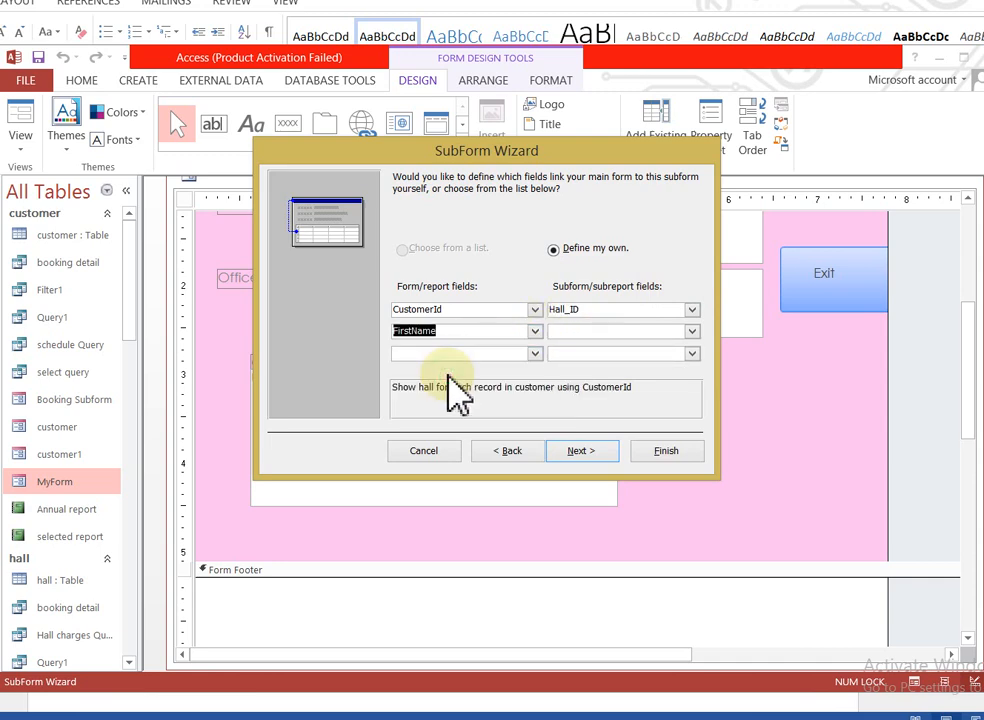
left_click(692, 331)
left_click(587, 371)
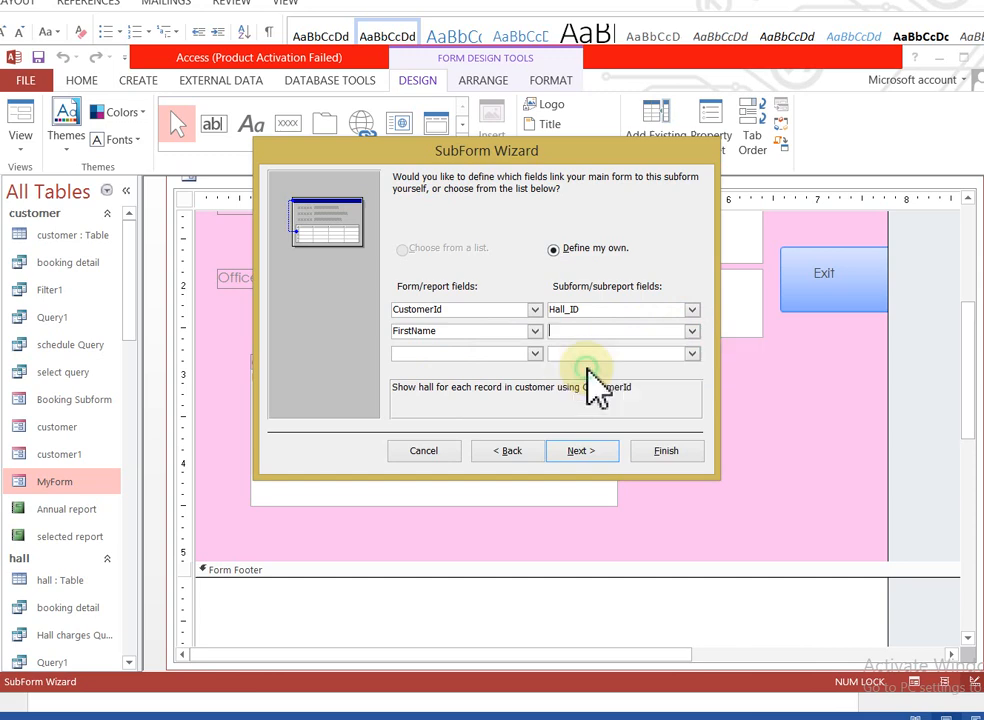
left_click(446, 410)
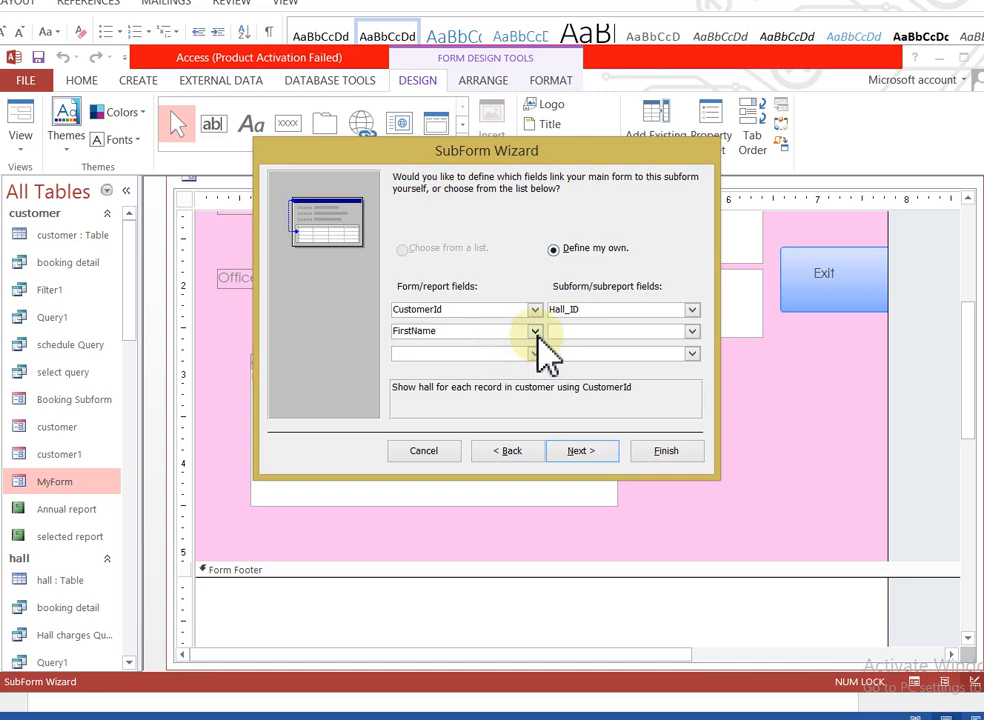
left_click(582, 456)
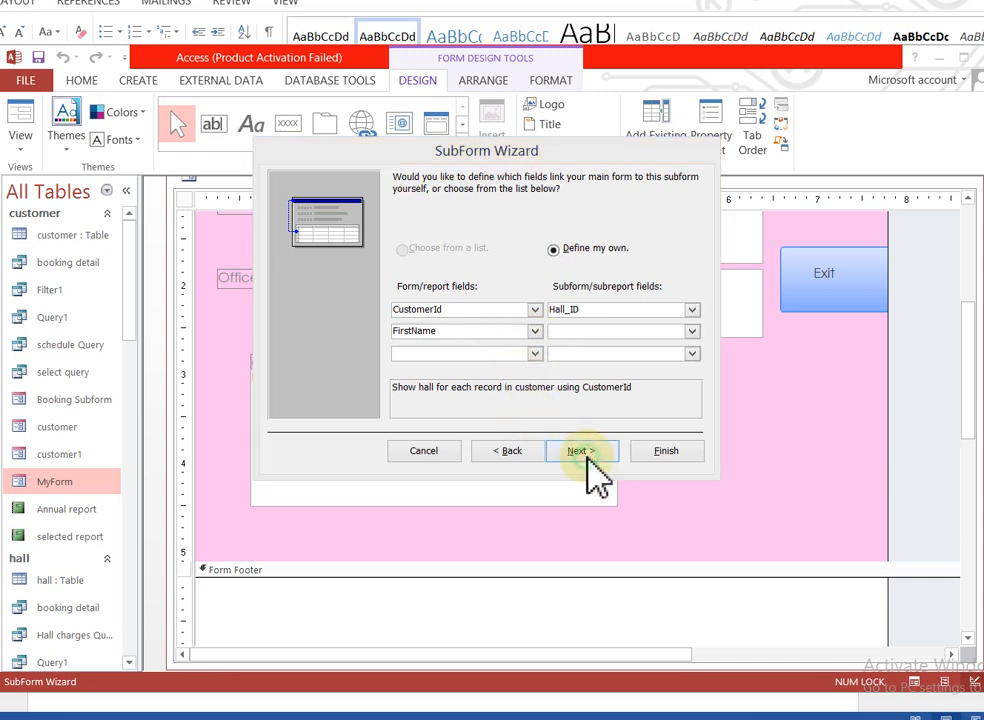
left_click(583, 331)
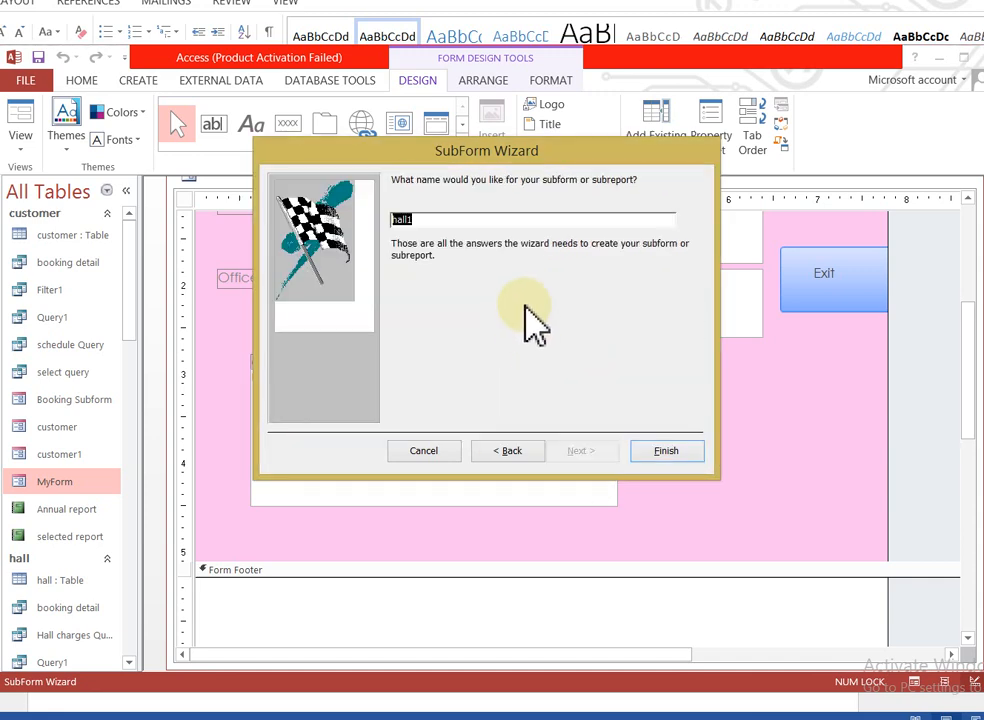
Create the subform in MyForm under the name hall1 and look over the embedded form in the design
left_click(672, 452)
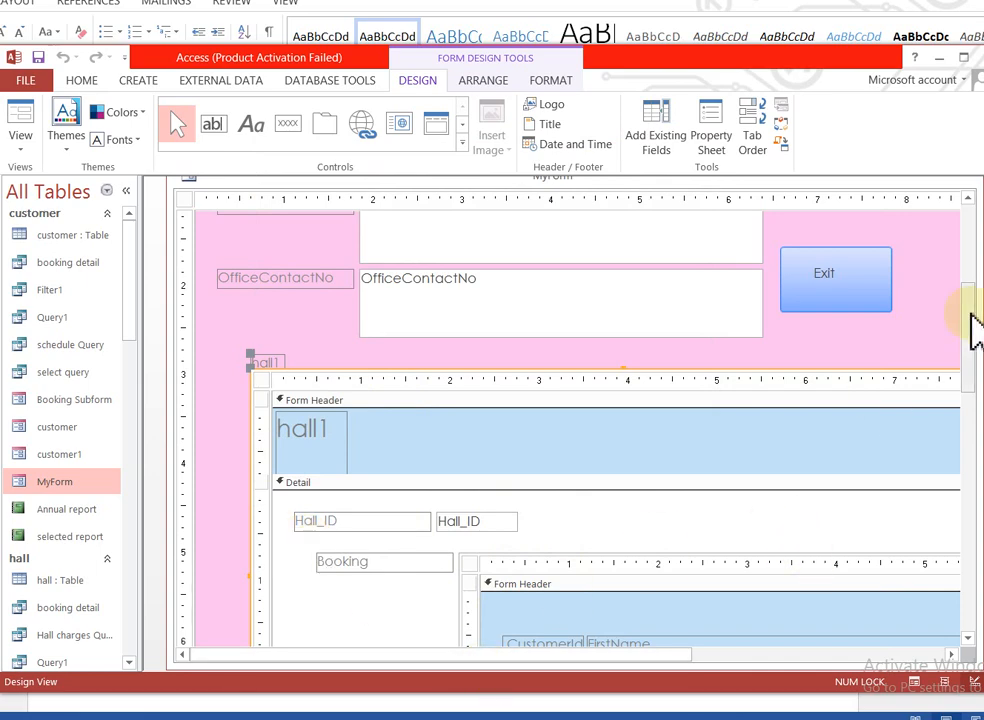
scroll(975, 325, "down", 5)
scroll(709, 362, "up", 4)
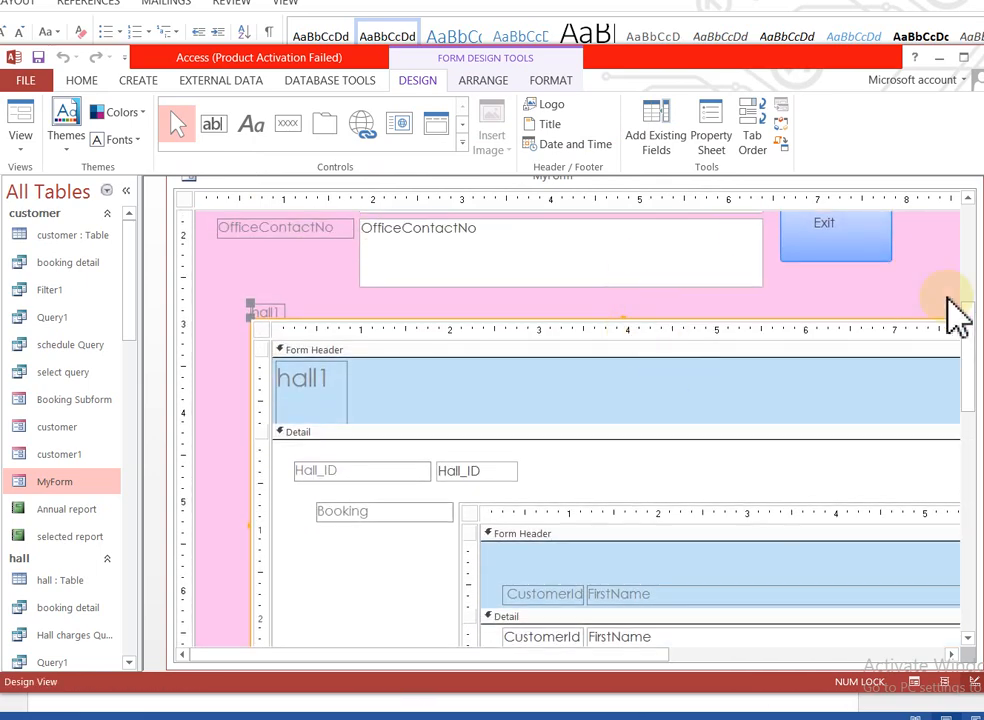
scroll(975, 355, "up", 5)
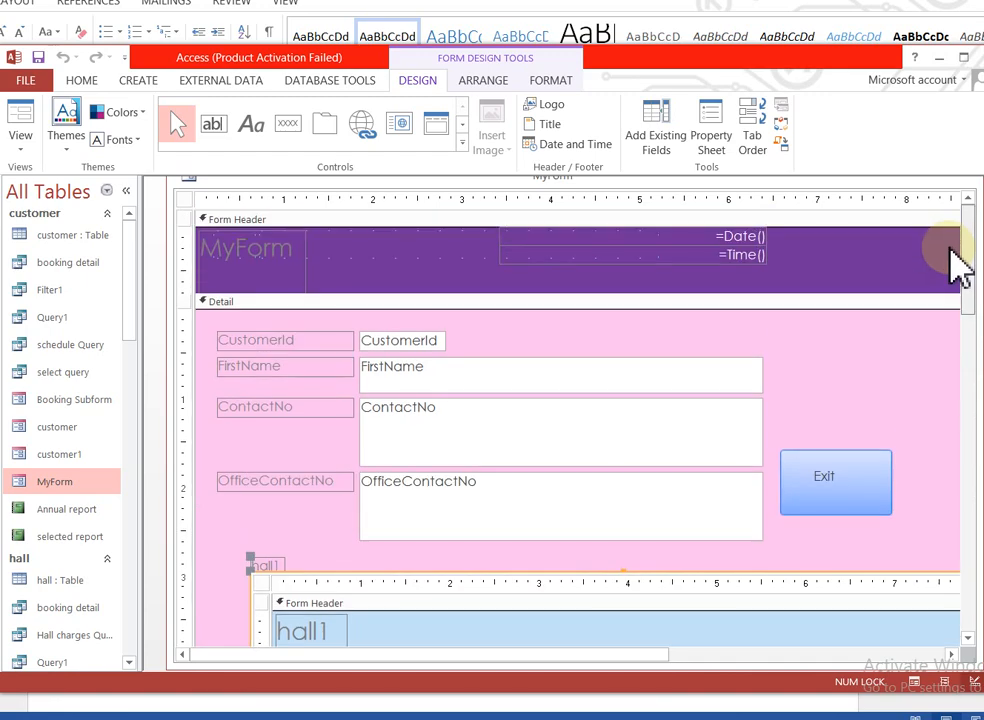
scroll(846, 505, "down", 5)
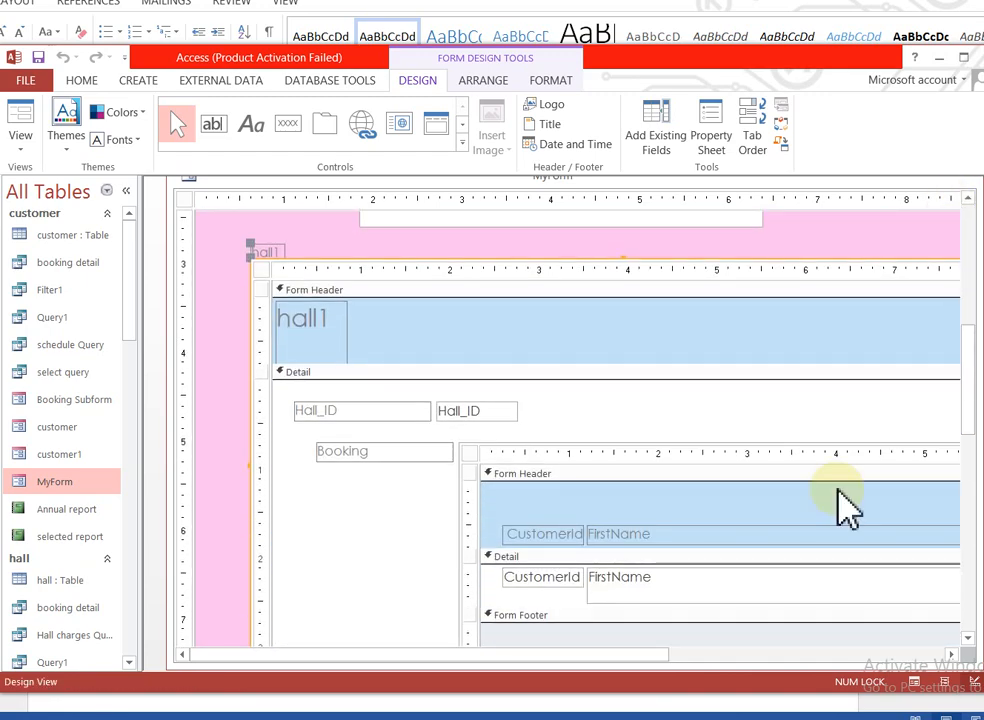
Close MyForm without saving its design changes
left_click(463, 147)
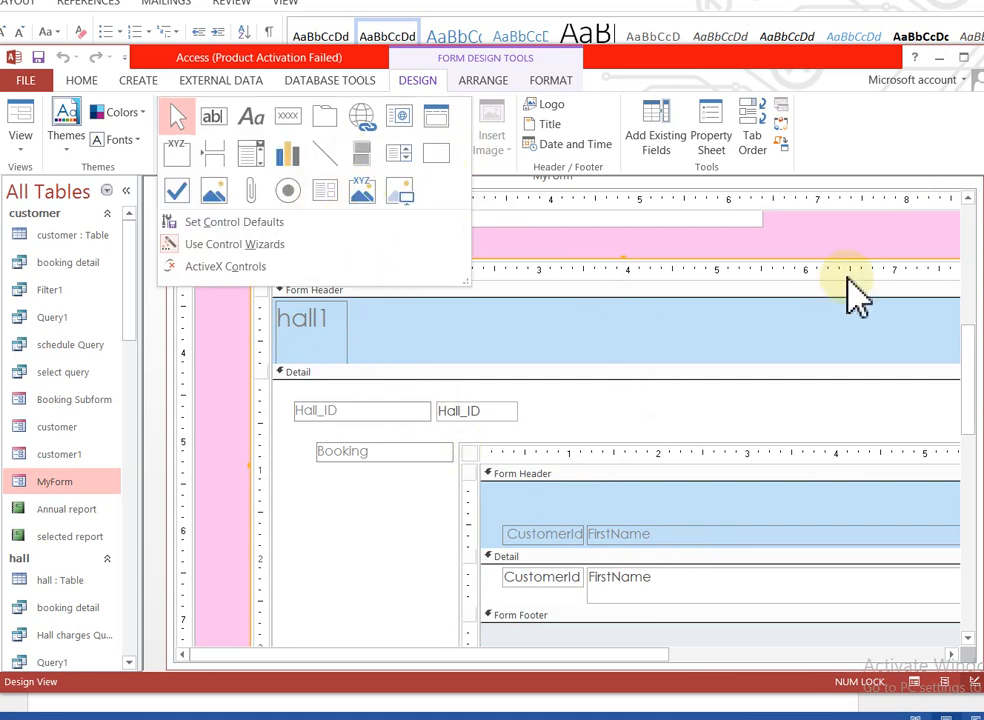
left_click(972, 194)
left_click(963, 188)
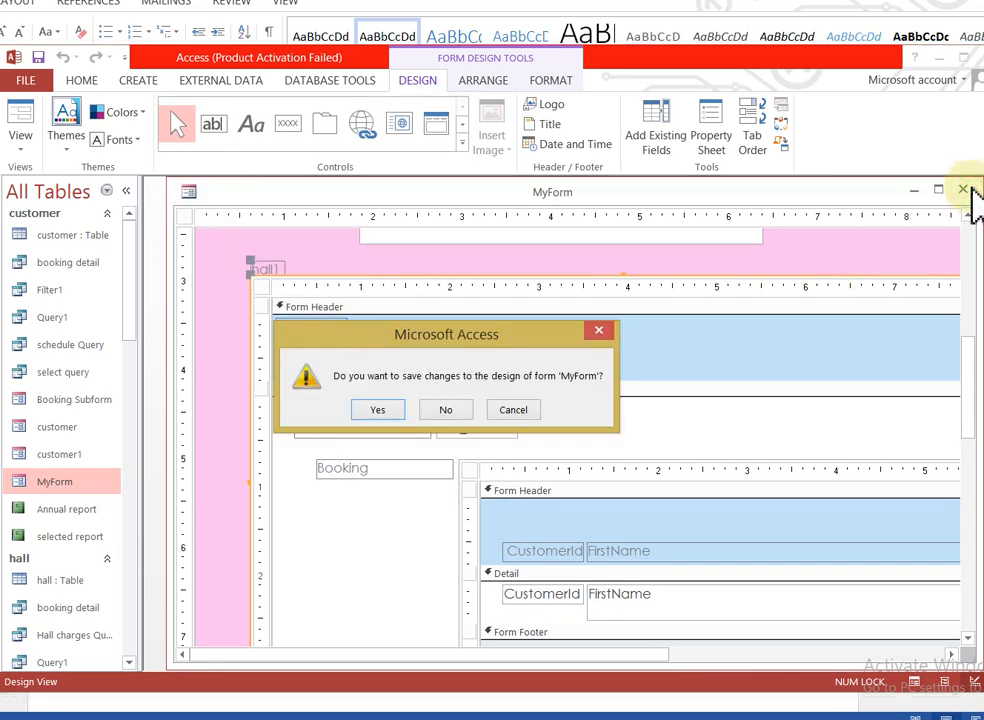
left_click(447, 411)
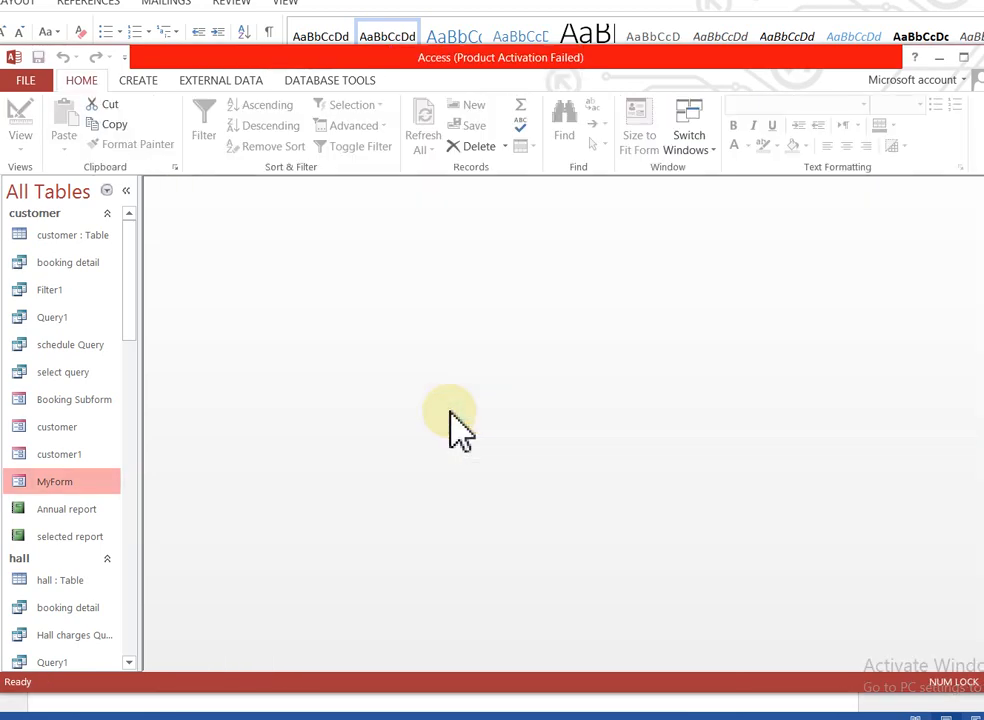
Switch to the Word notes and review the control descriptions down to the Sub form section
left_click(940, 60)
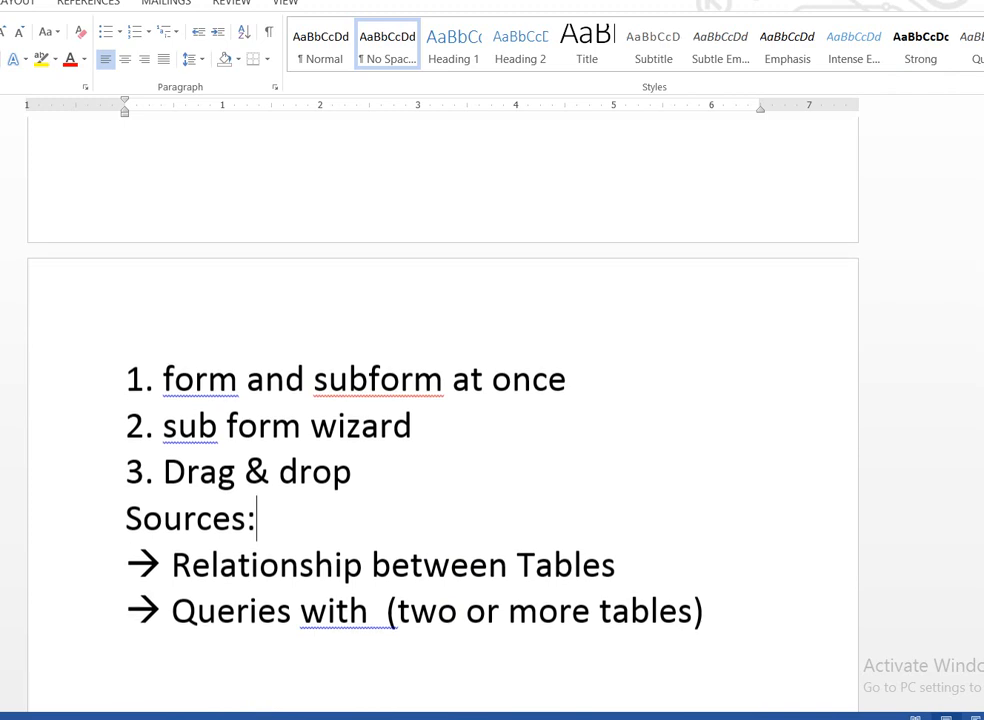
scroll(443, 400, "down", 5)
scroll(443, 400, "up", 1)
scroll(443, 400, "down", 1)
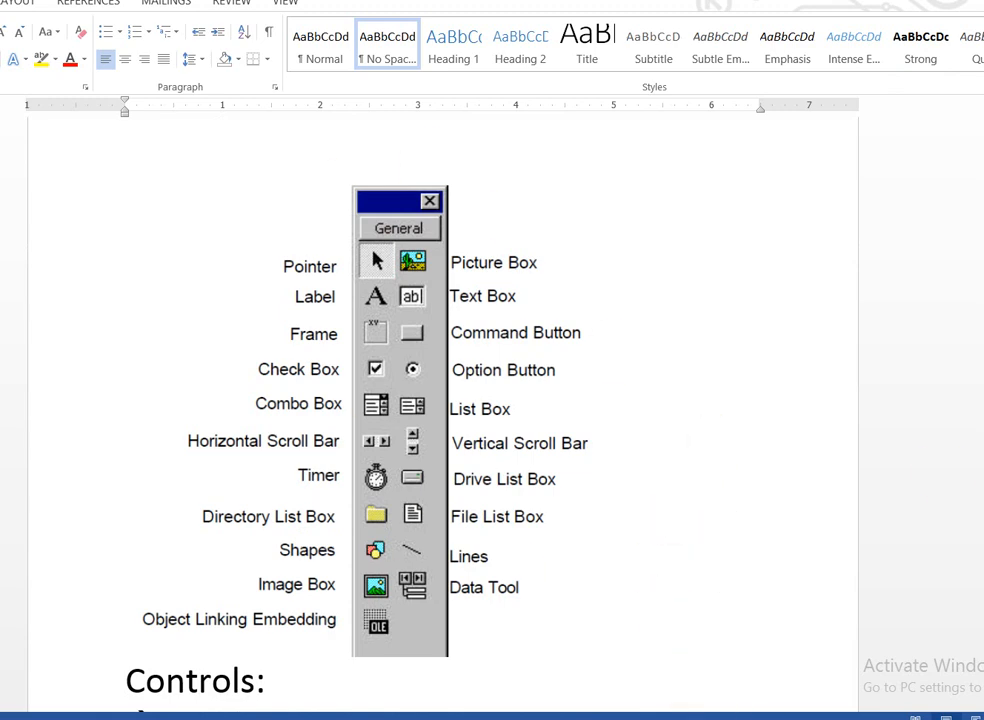
scroll(443, 400, "down", 6)
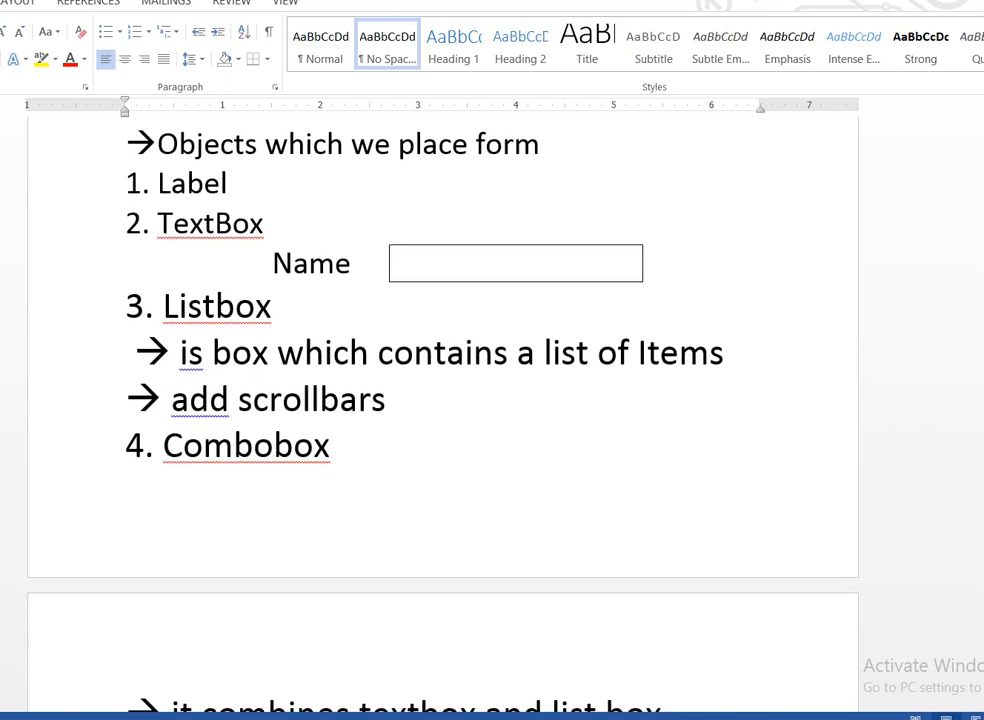
scroll(443, 400, "down", 8)
Switch back to Access and open the customer1 form in Design View
mouse_move(301, 719)
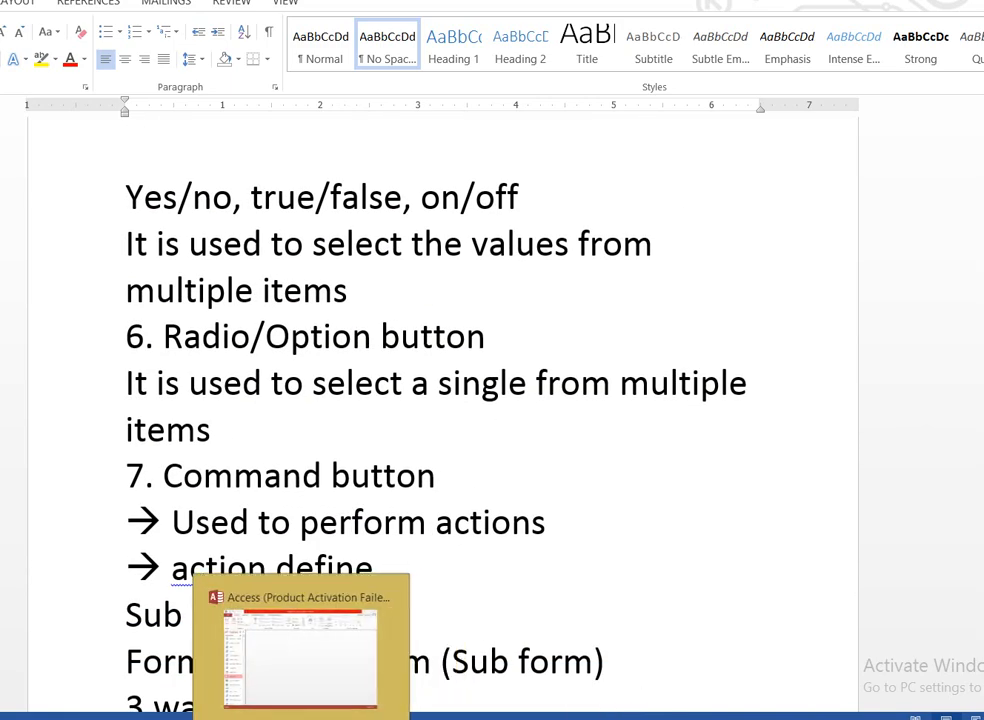
left_click(300, 650)
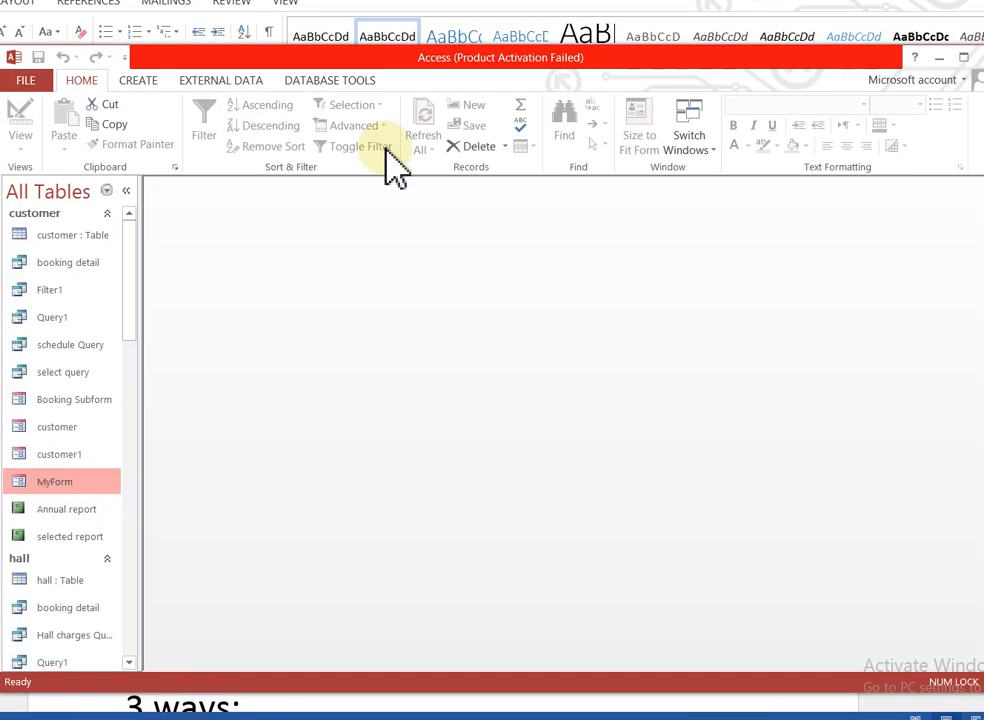
left_click(139, 81)
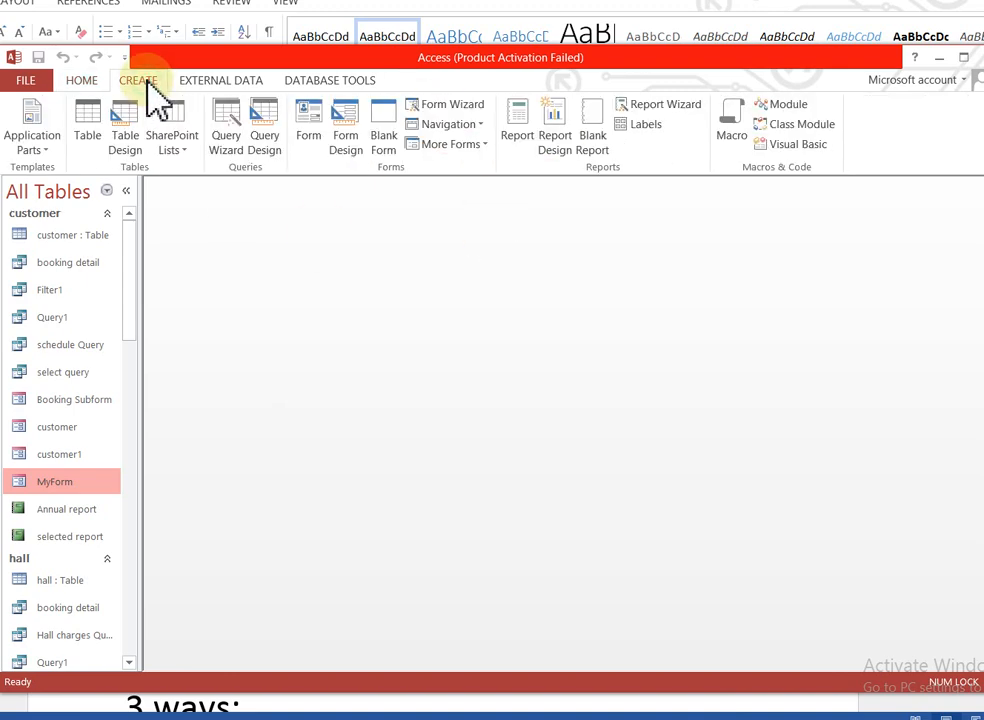
double_click(75, 456)
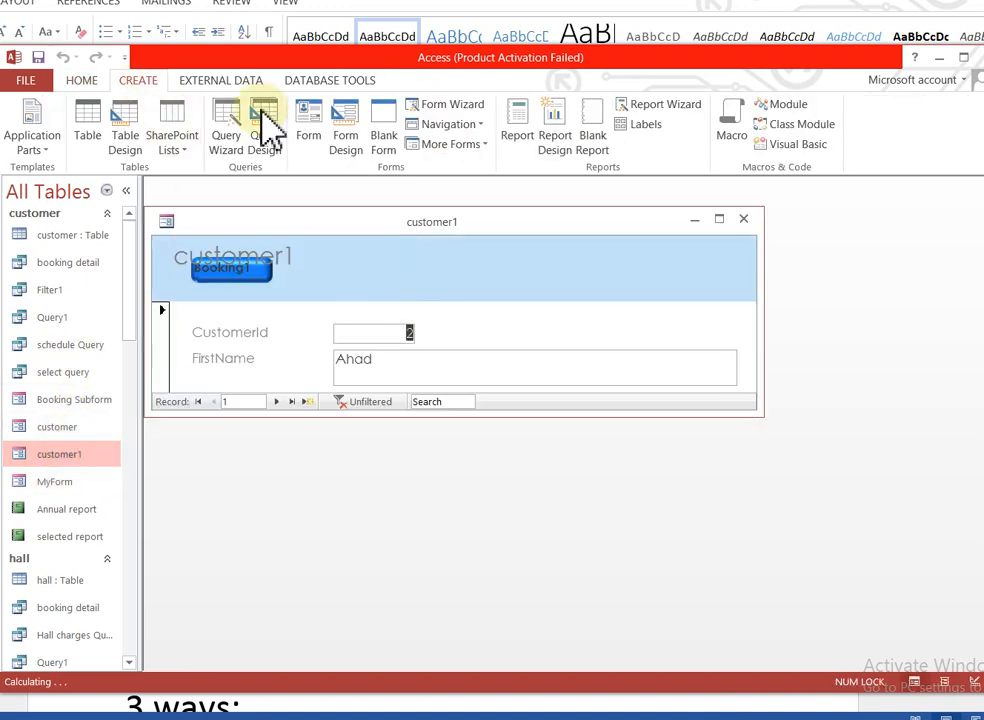
right_click(354, 236)
left_click(424, 358)
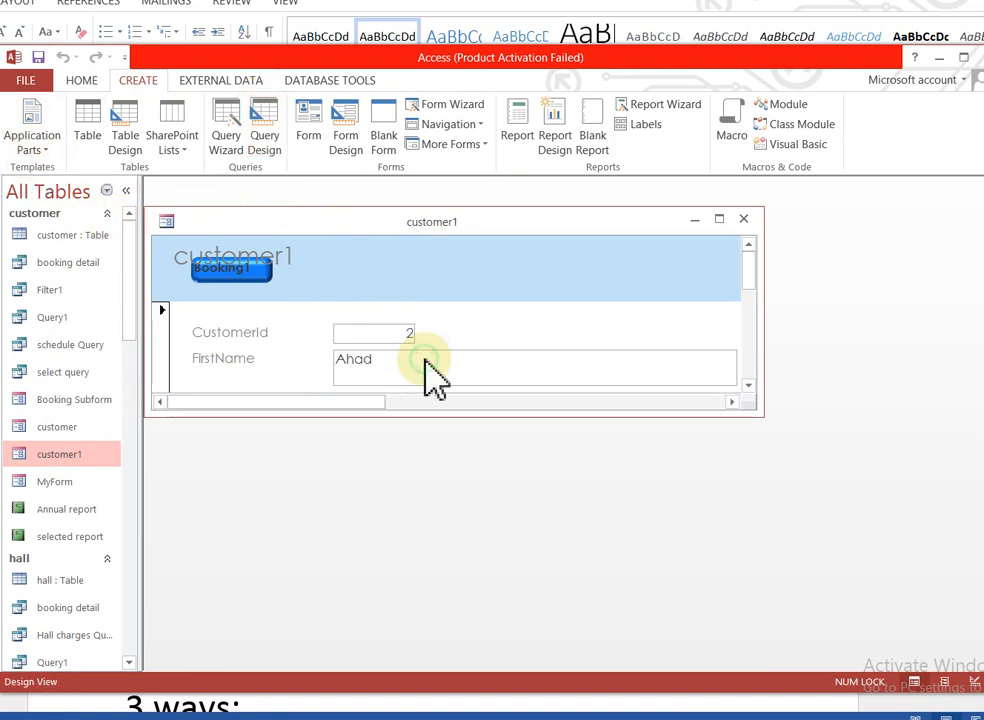
Turn off the control wizards and extend customer1's Detail section to about 3 inches high in an enlarged window
left_click(460, 149)
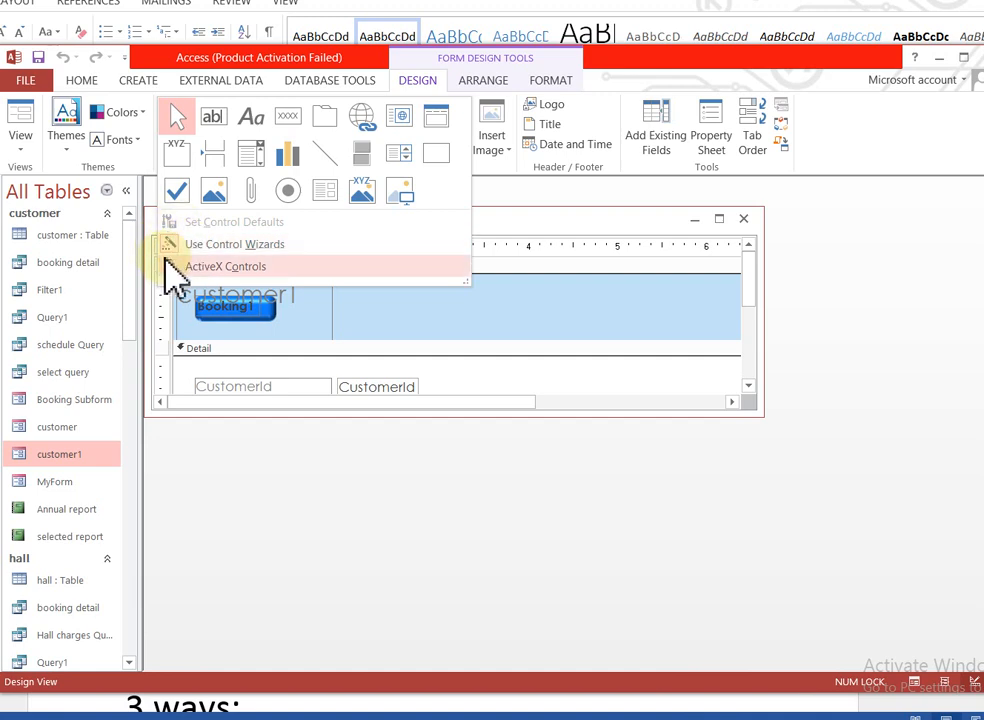
left_click(189, 243)
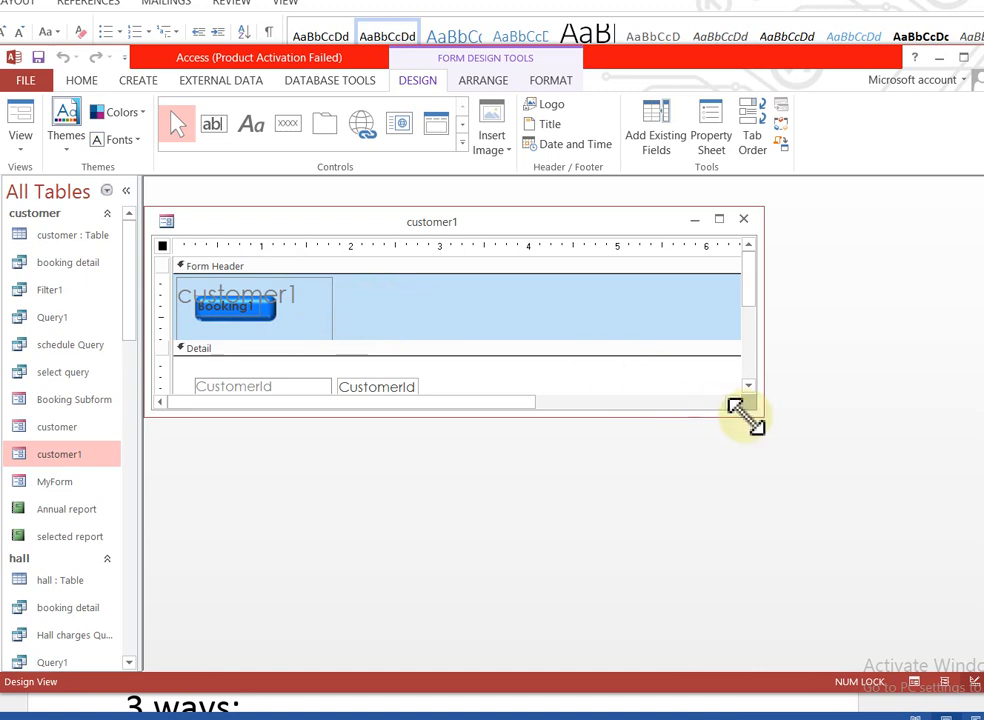
left_click_drag(745, 414, 878, 652)
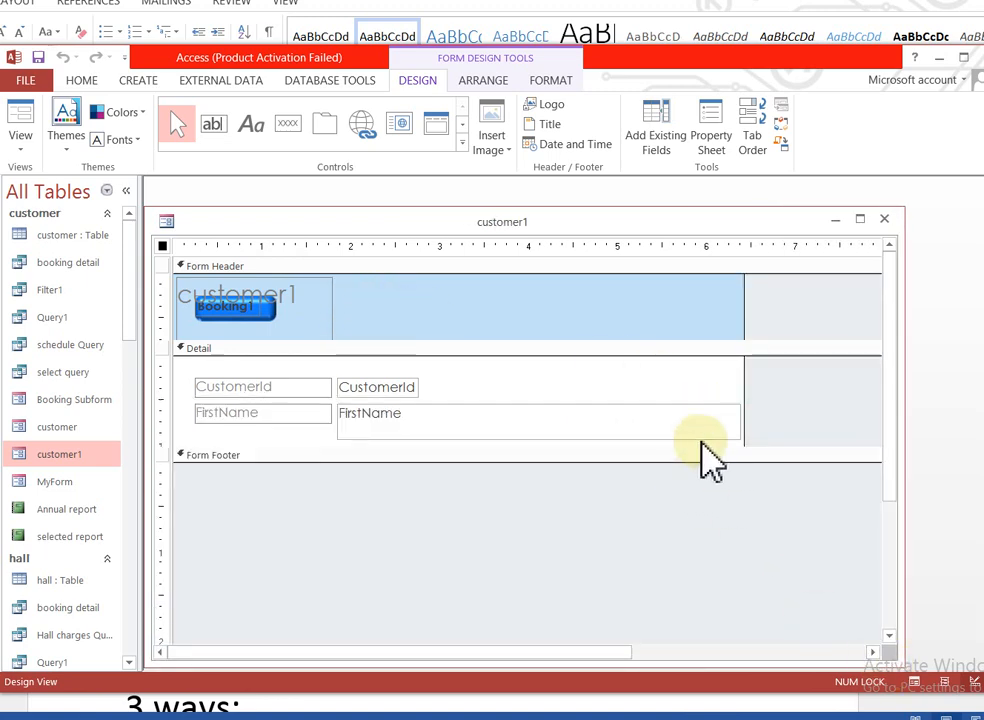
left_click_drag(698, 447, 736, 639)
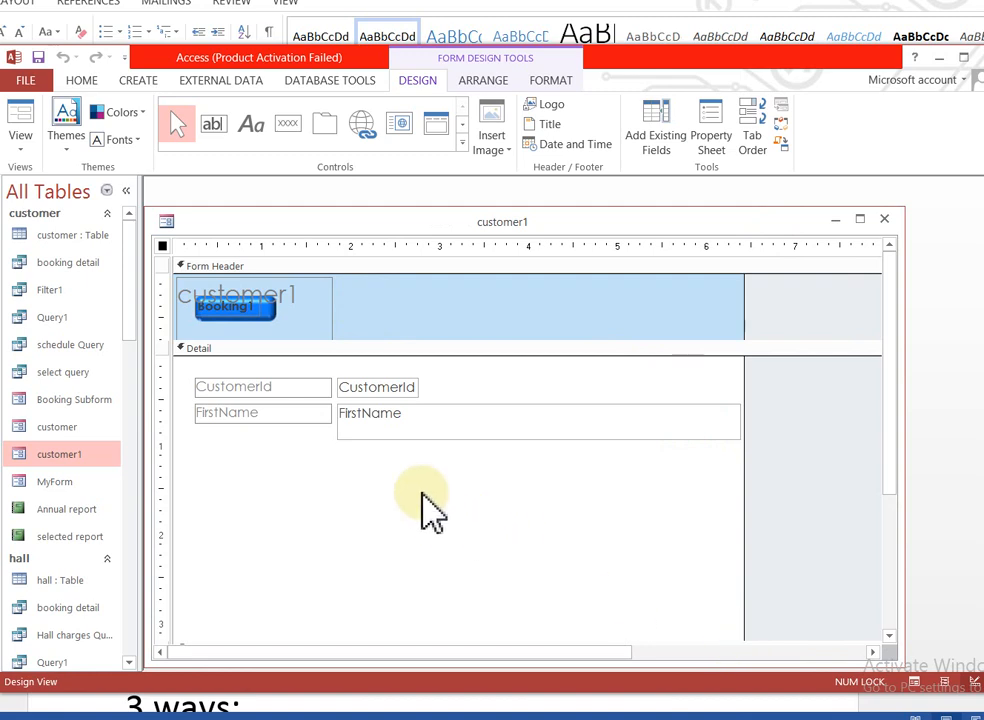
Turn the control wizards back on and close the customer1 form without saving its design changes
left_click(464, 143)
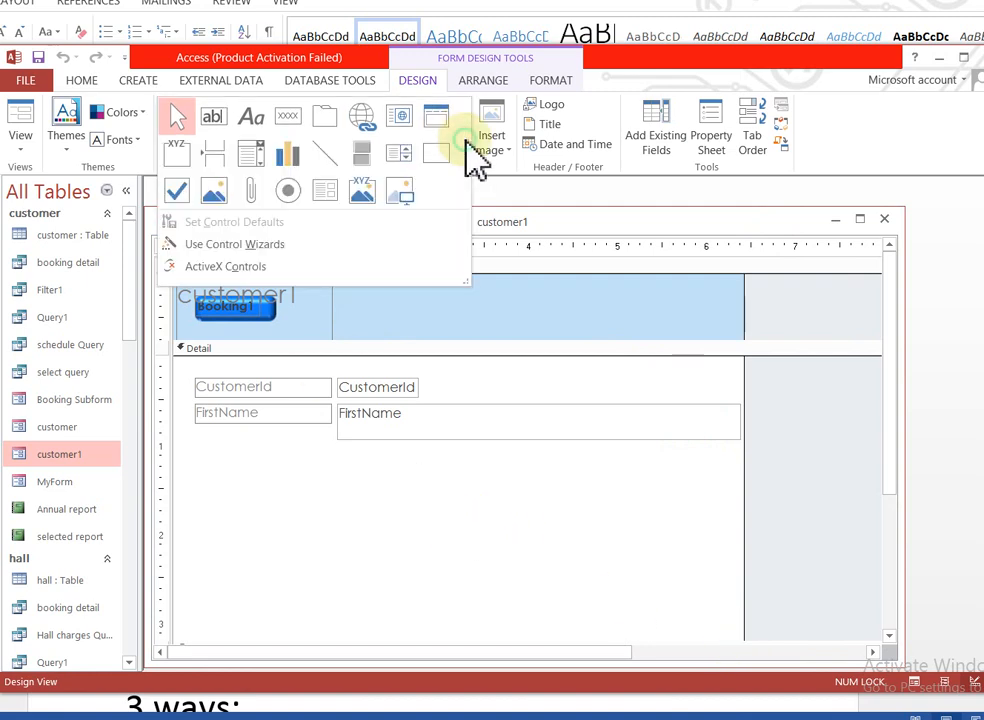
left_click(230, 258)
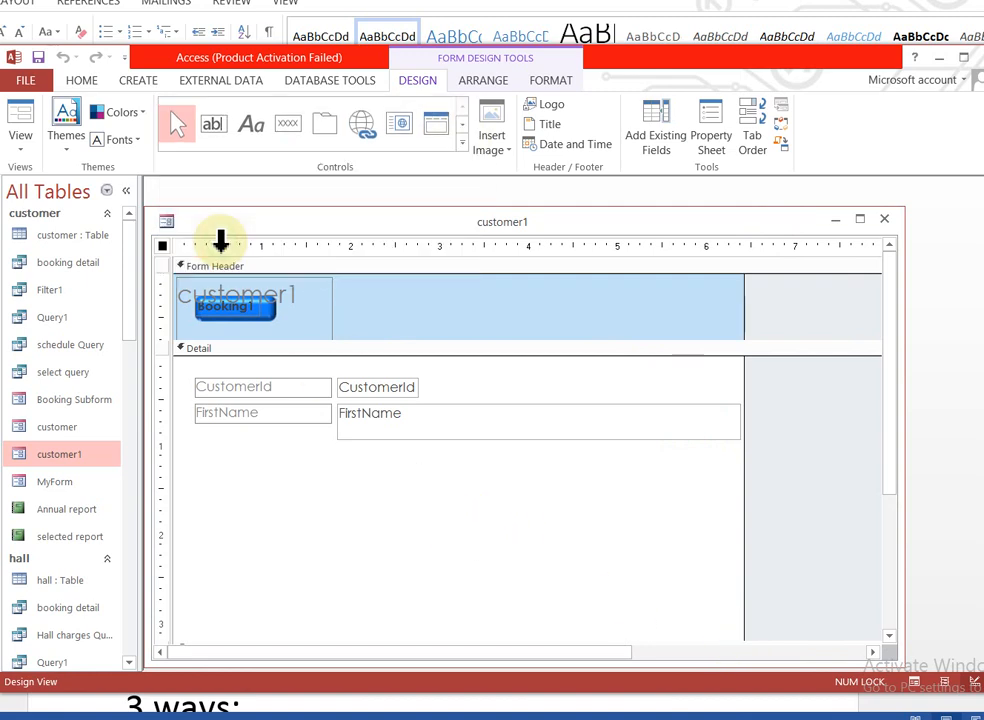
left_click_drag(240, 430, 393, 548)
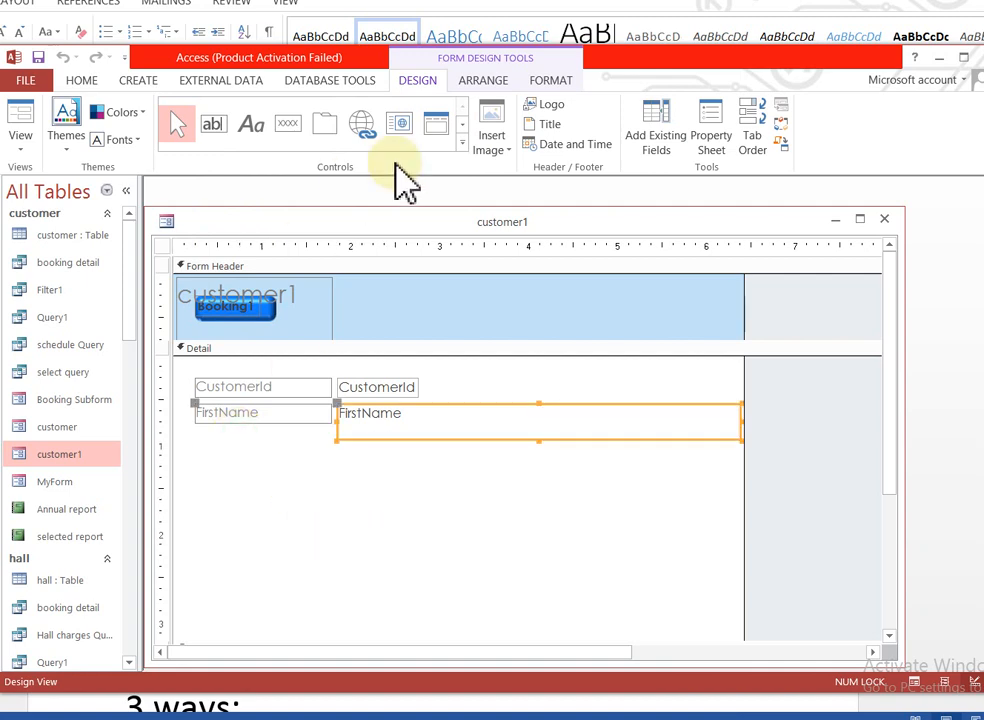
left_click(462, 148)
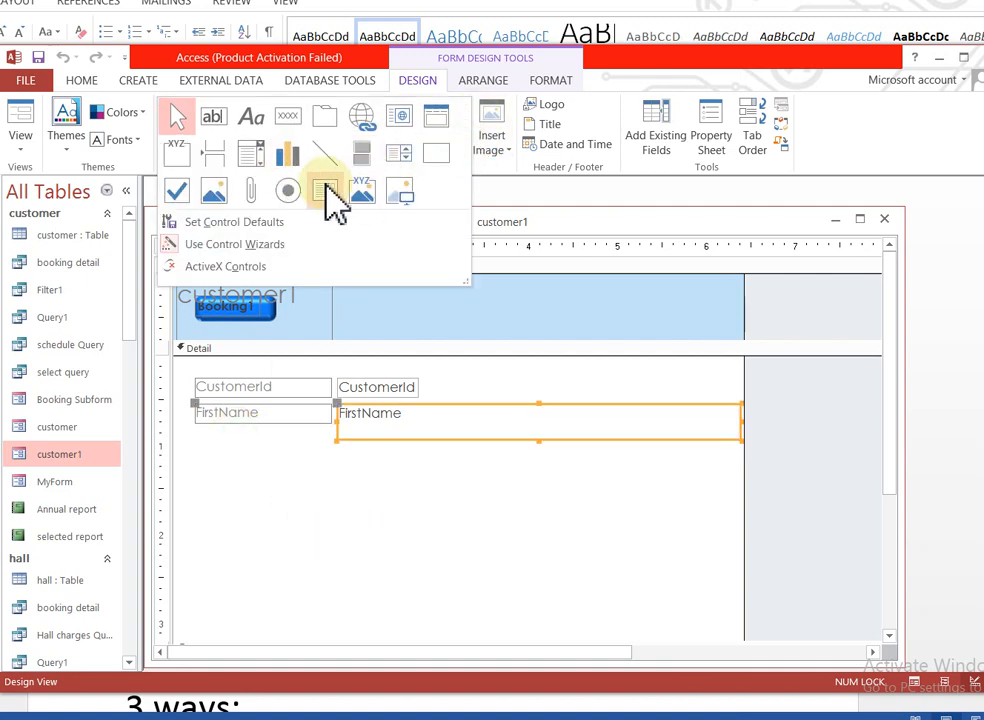
left_click(389, 594)
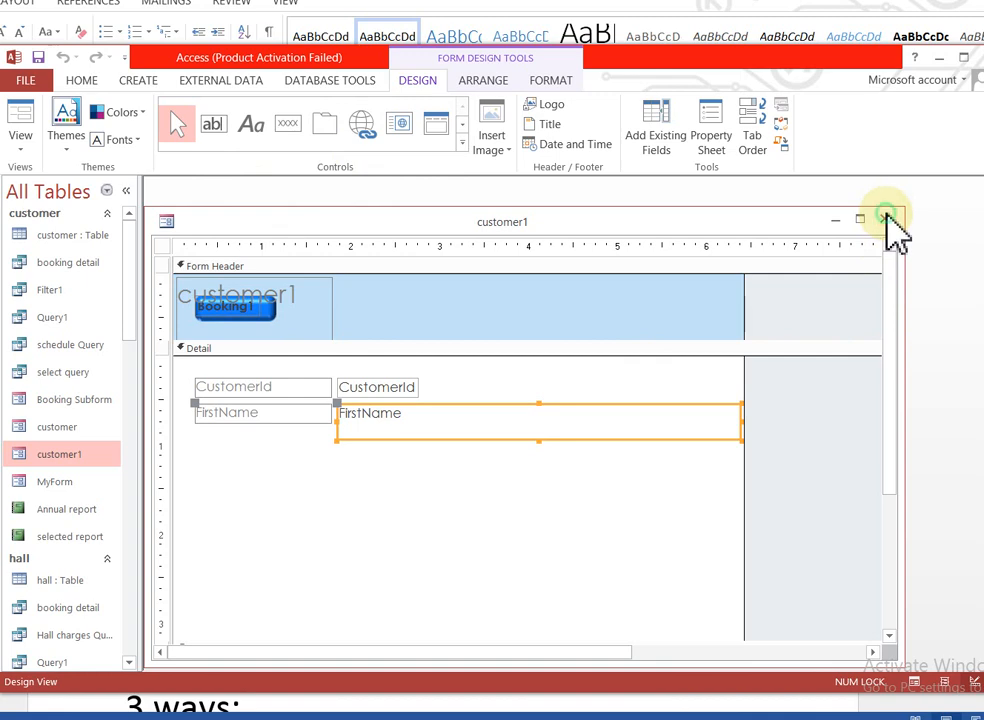
left_click(888, 218)
left_click(445, 410)
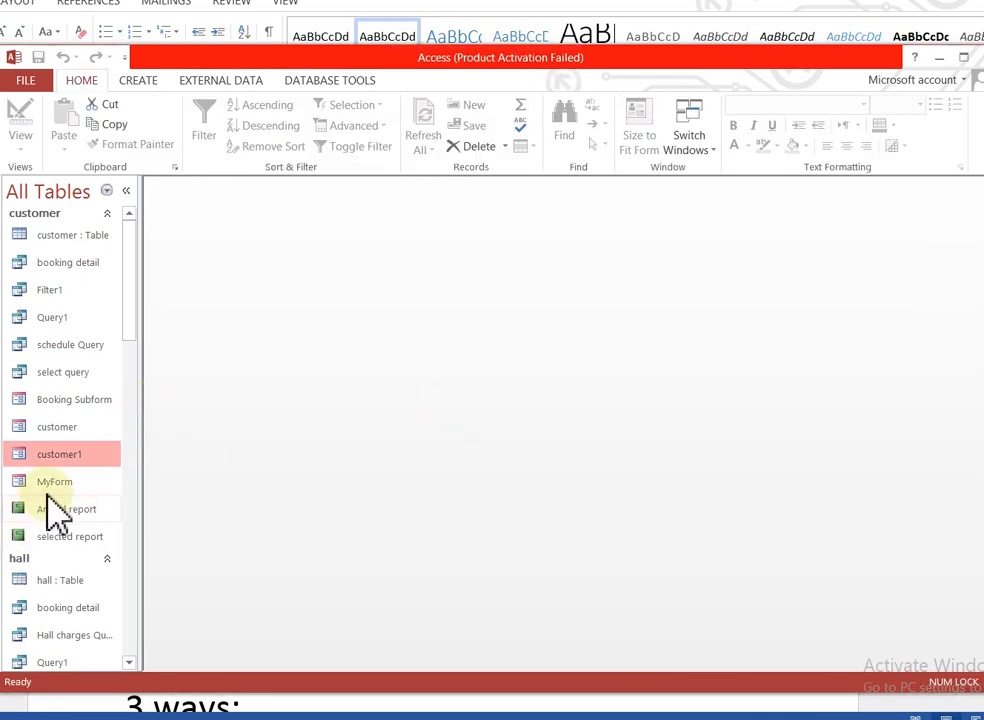
Open MyForm, make its window taller and switch it to Design View
double_click(55, 481)
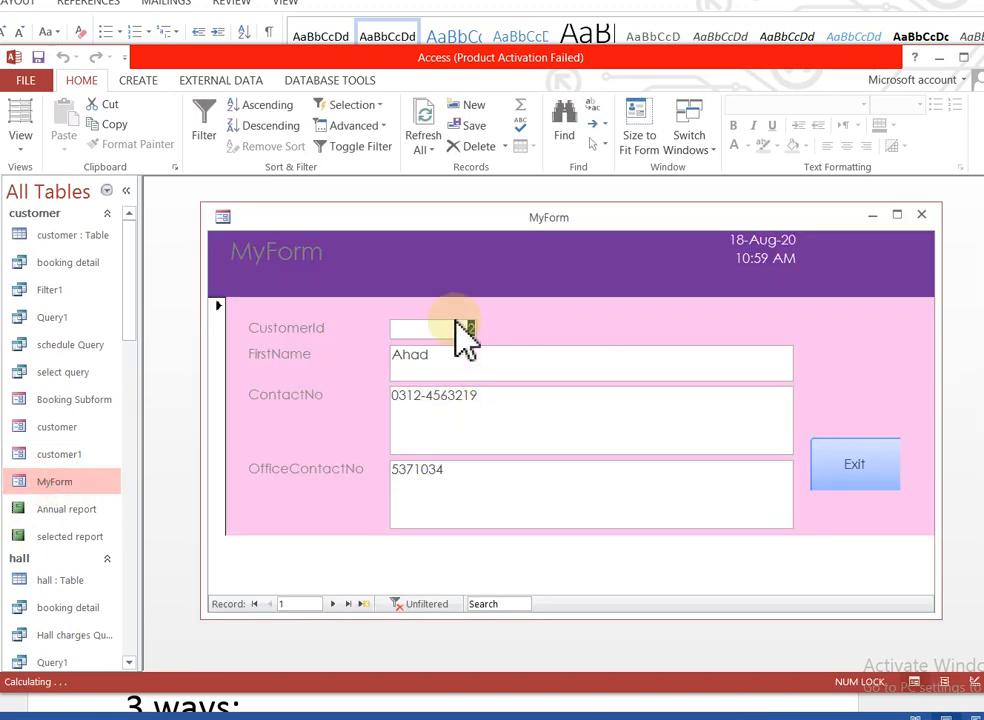
left_click_drag(560, 615, 571, 669)
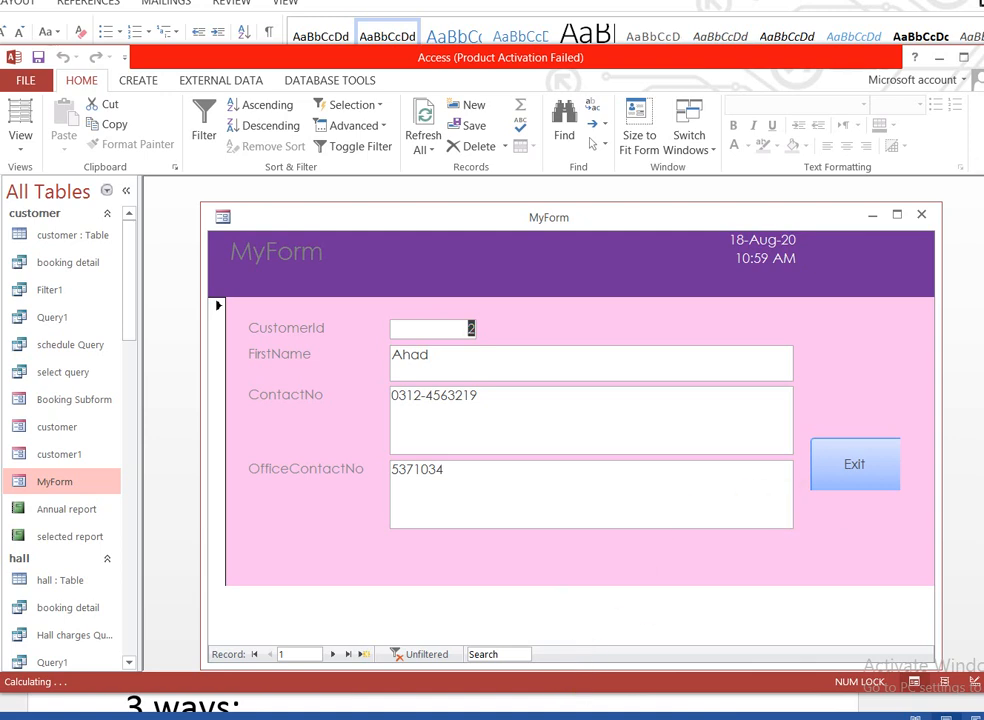
left_click(22, 148)
left_click(78, 258)
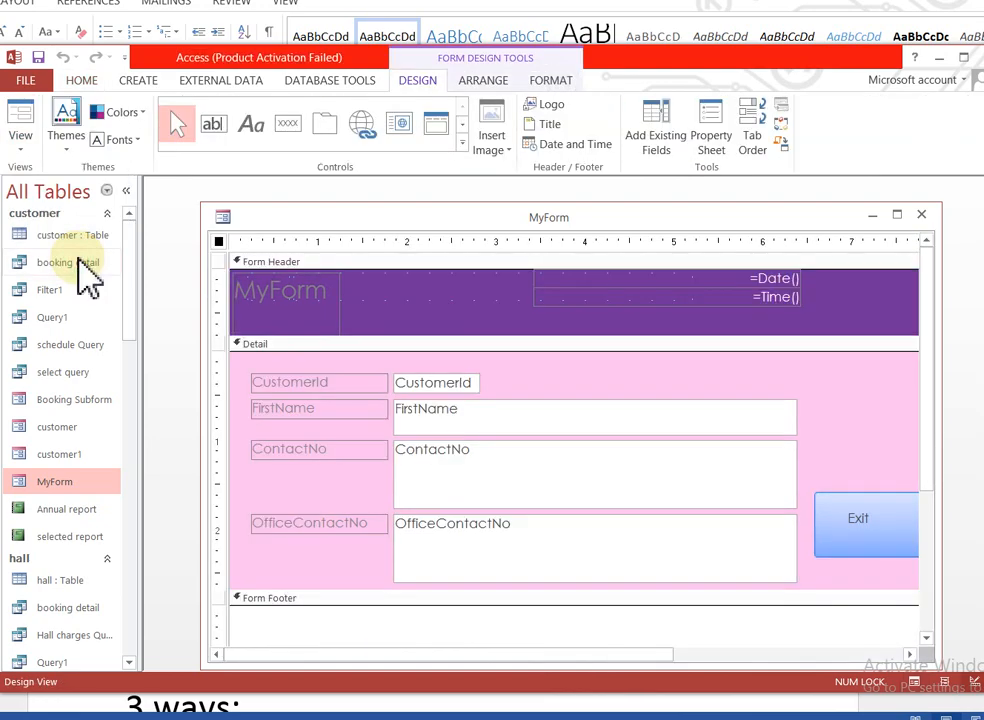
Extend MyForm's Detail section far below the OfficeContactNo field to make room for a subform
left_click_drag(390, 213, 347, 180)
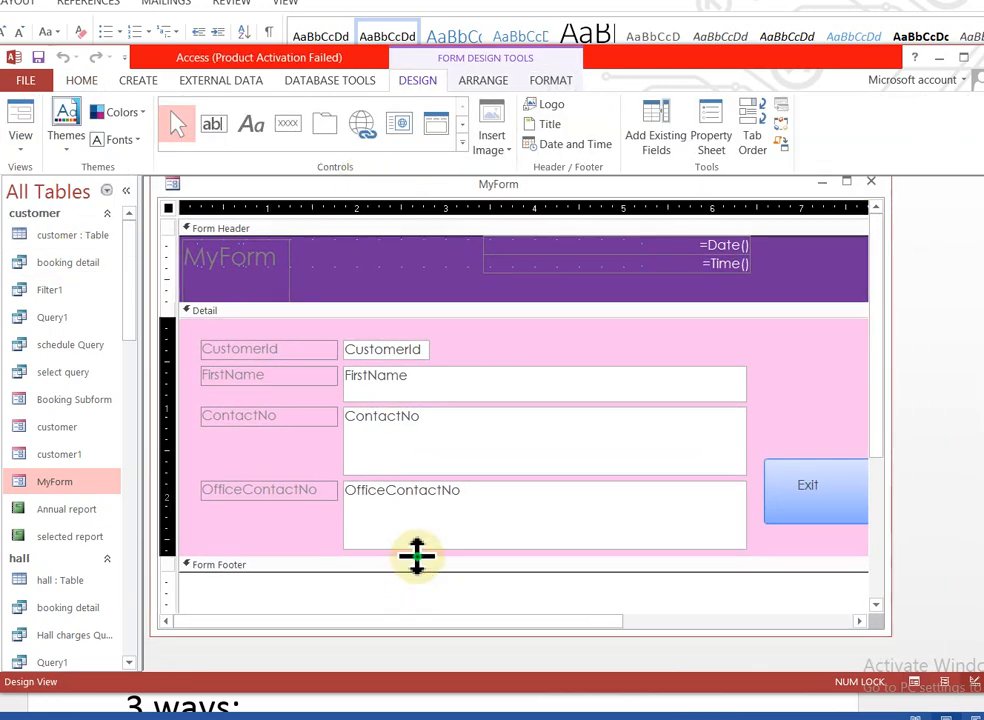
left_click_drag(416, 556, 430, 705)
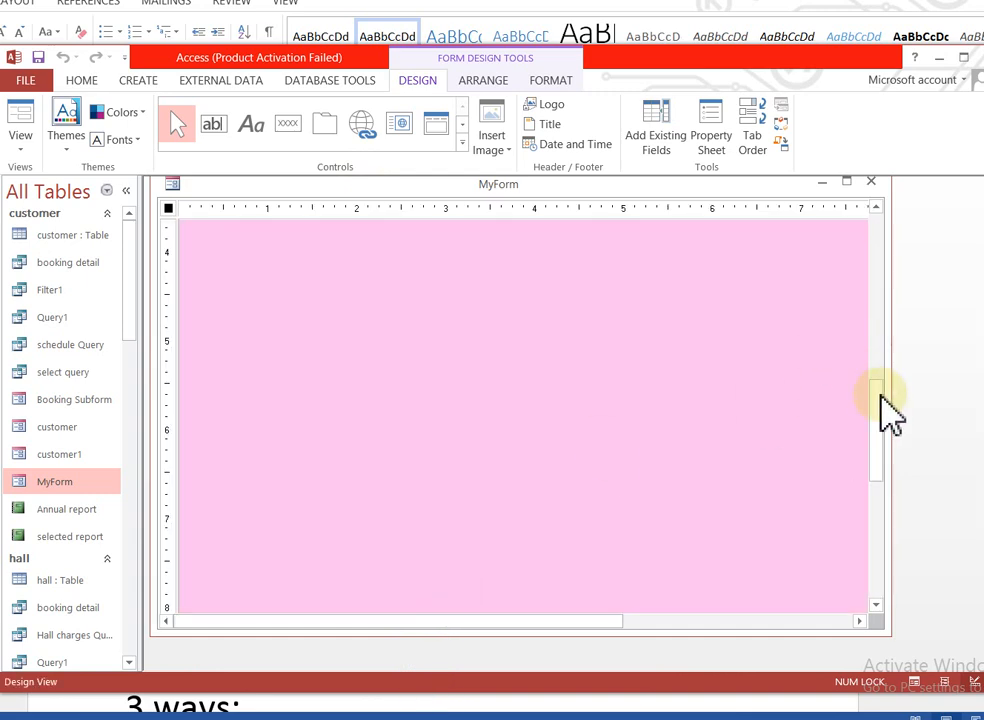
left_click_drag(885, 419, 852, 307)
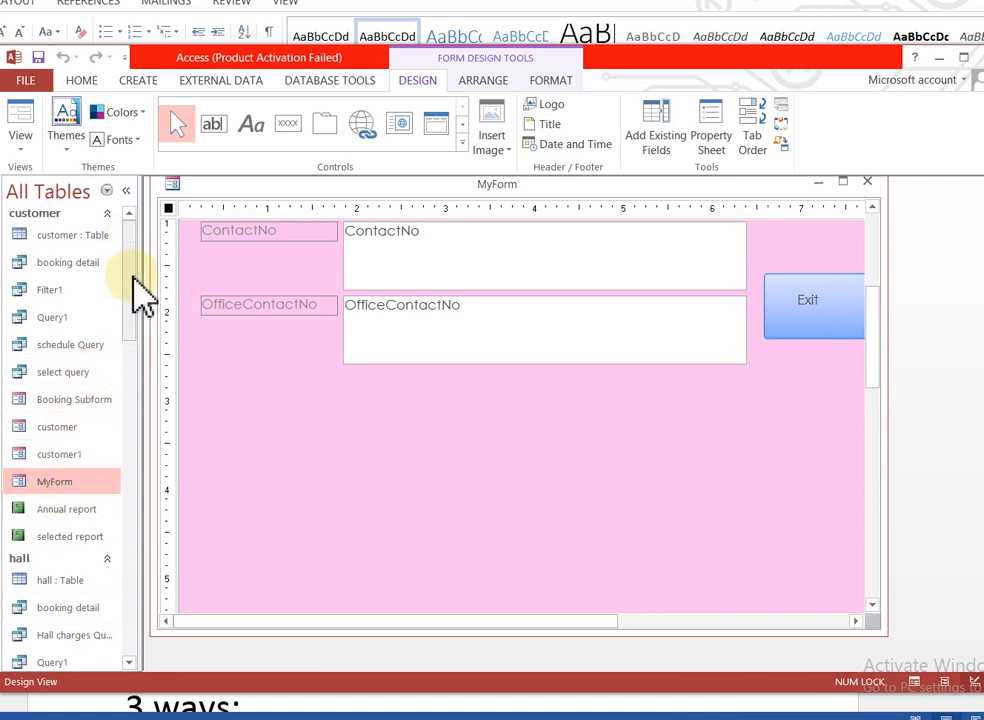
Add the existing Booking form as a subform below the OfficeContactNo field, about 1 inch from the left edge of MyForm
scroll(136, 292, "down", 5)
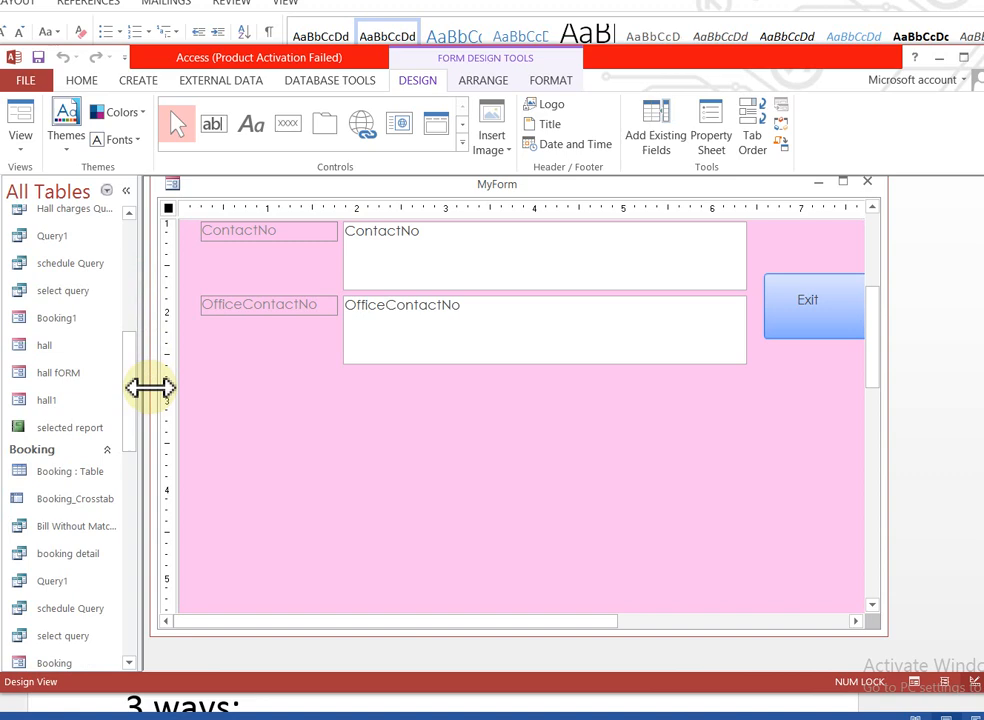
scroll(136, 406, "down", 2)
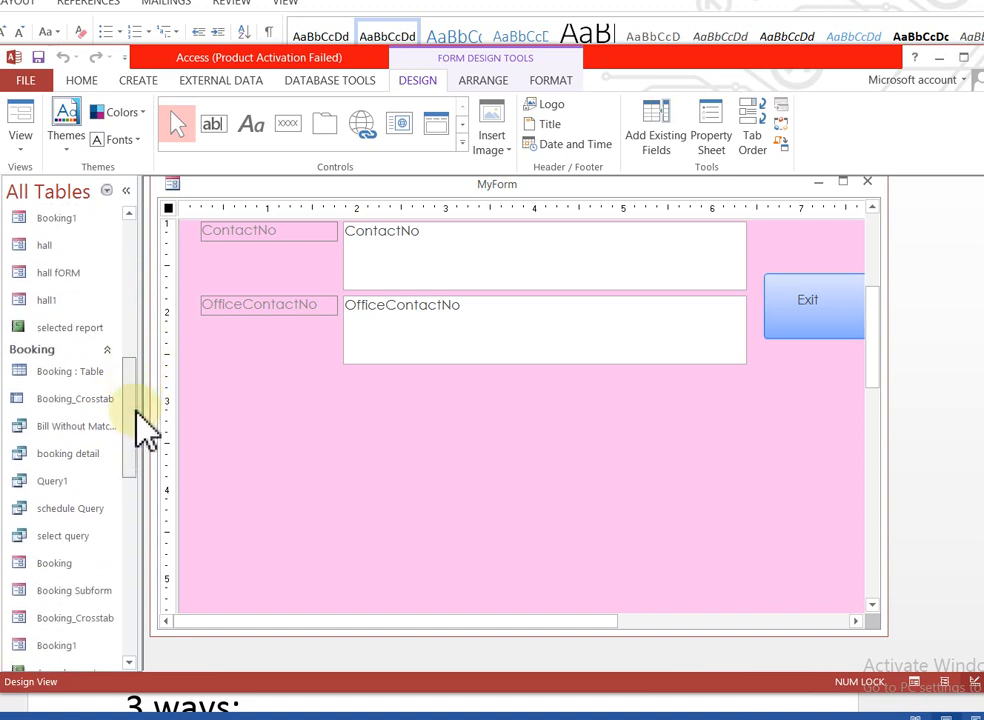
scroll(143, 432, "down", 2)
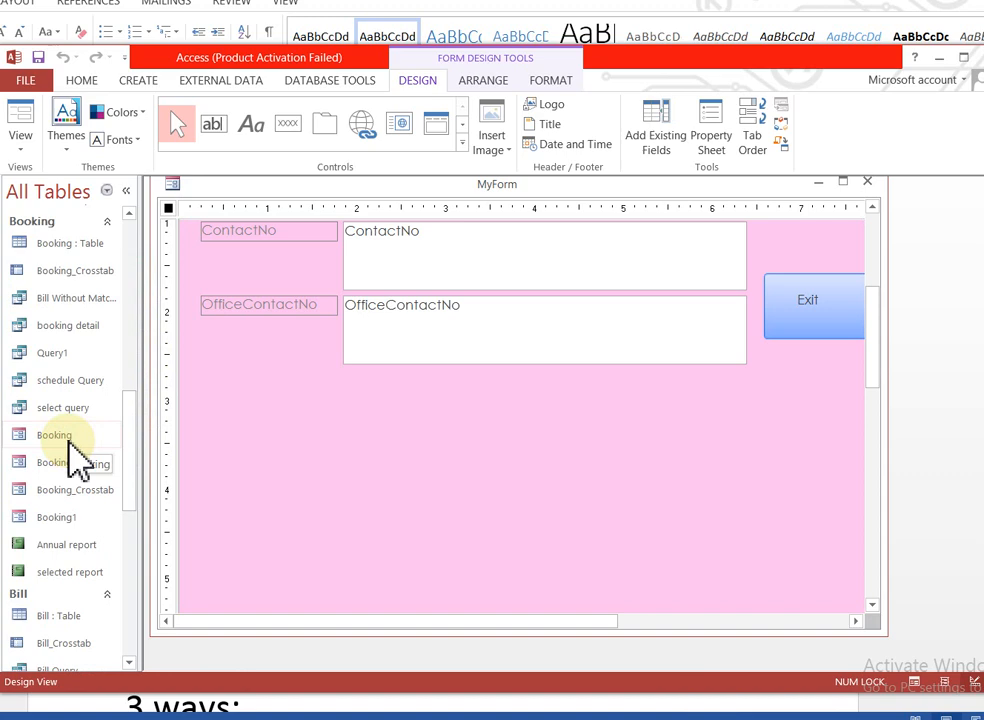
left_click_drag(68, 438, 262, 452)
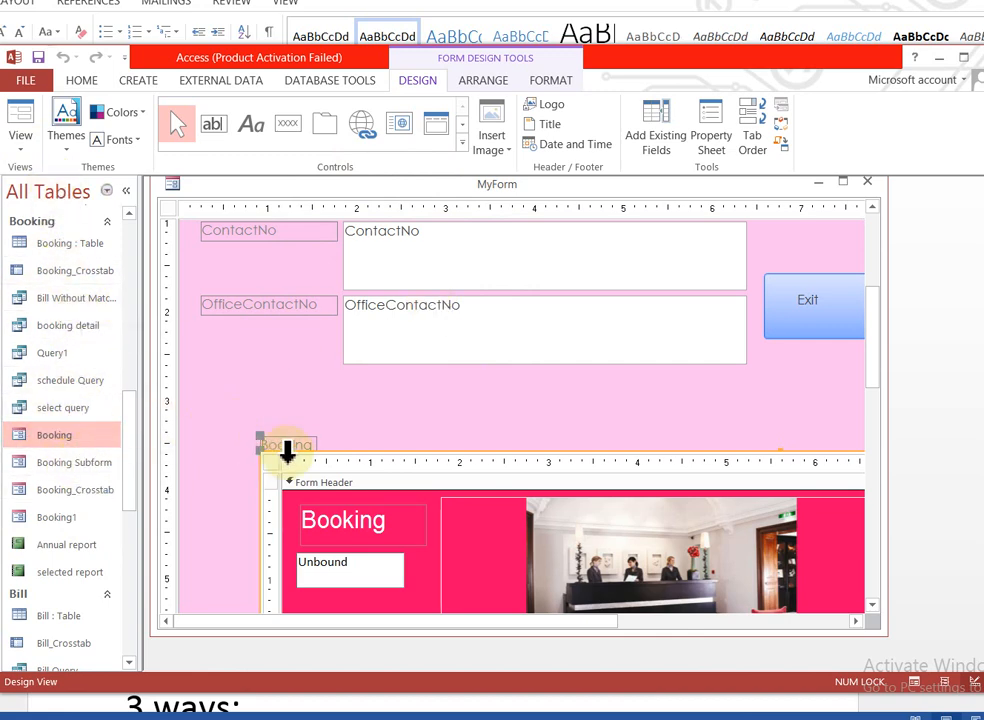
Move the subform's Booking label up and left, apart from the subform, to just below the OfficeContactNo label, and select the embedded form
left_click_drag(264, 447, 224, 382)
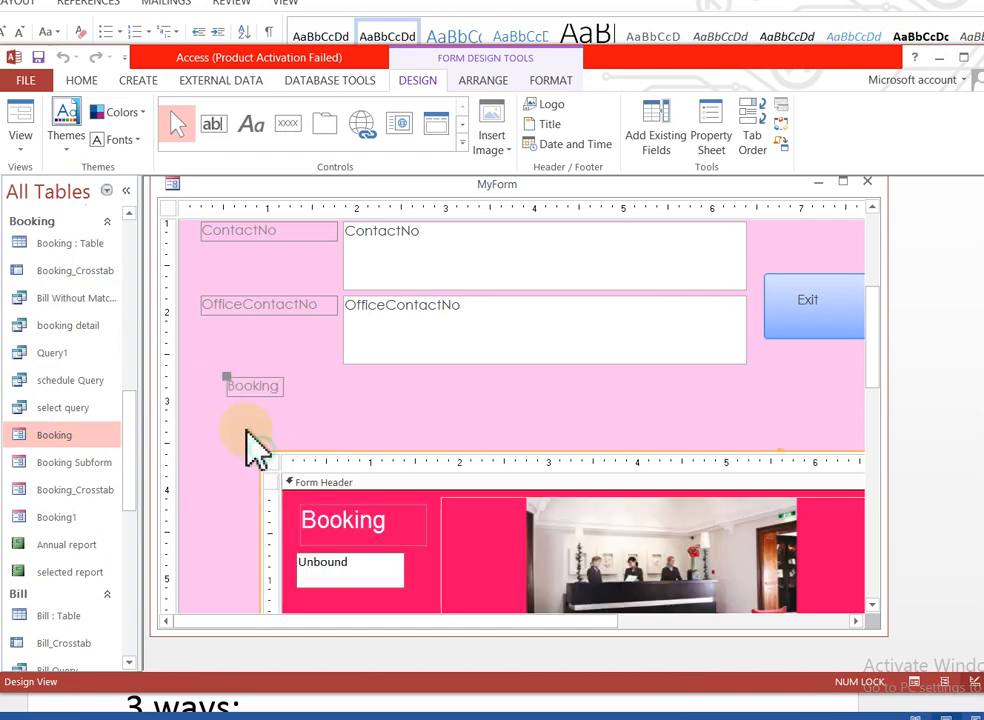
left_click(266, 464)
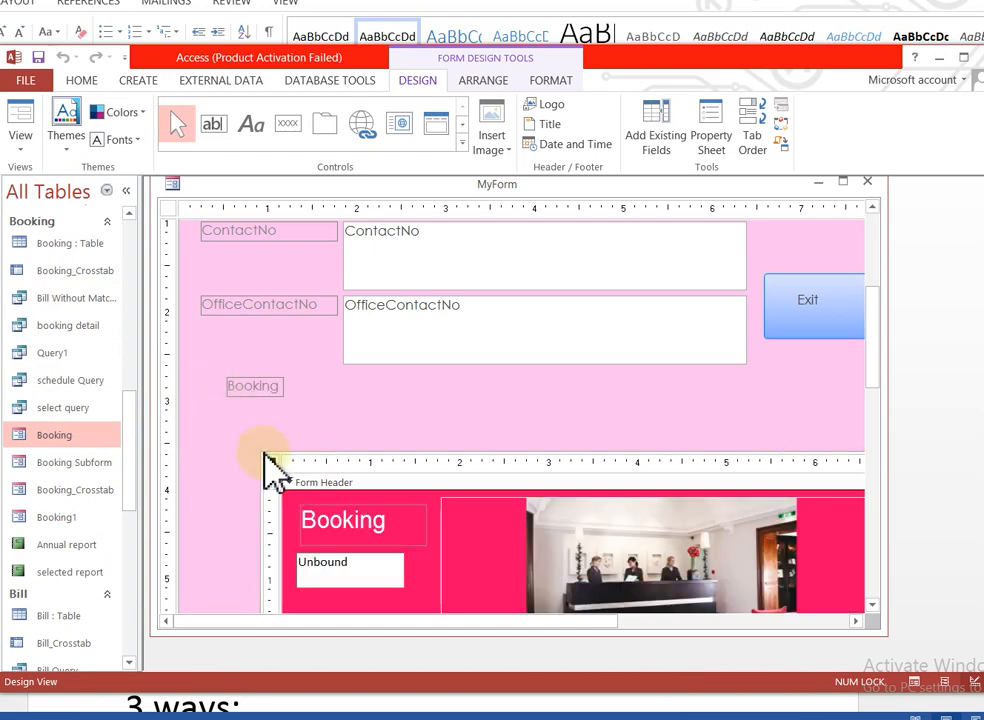
left_click(271, 462)
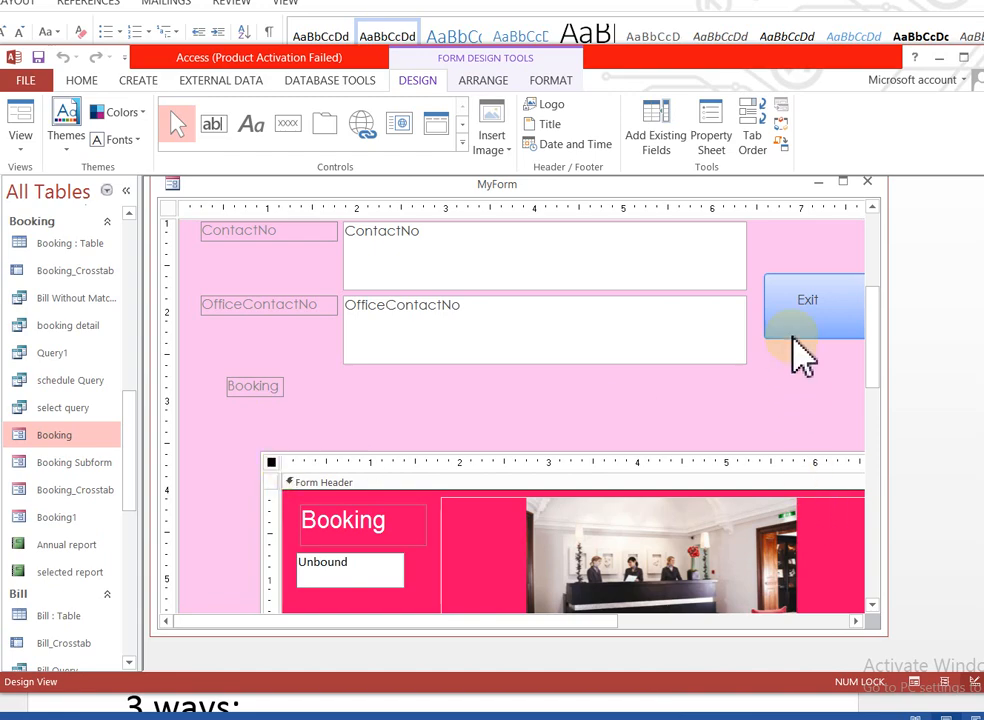
Maximize MyForm and the Access window, and review the design from the Booking subform back up to the form header
left_click_drag(869, 305, 780, 458)
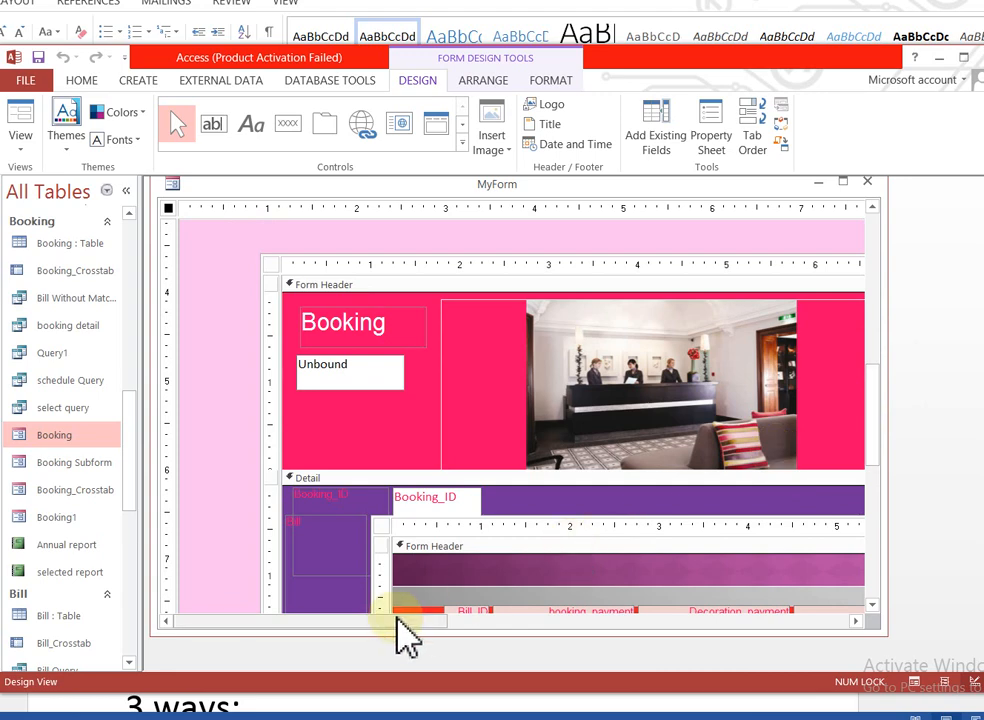
left_click_drag(390, 622, 592, 628)
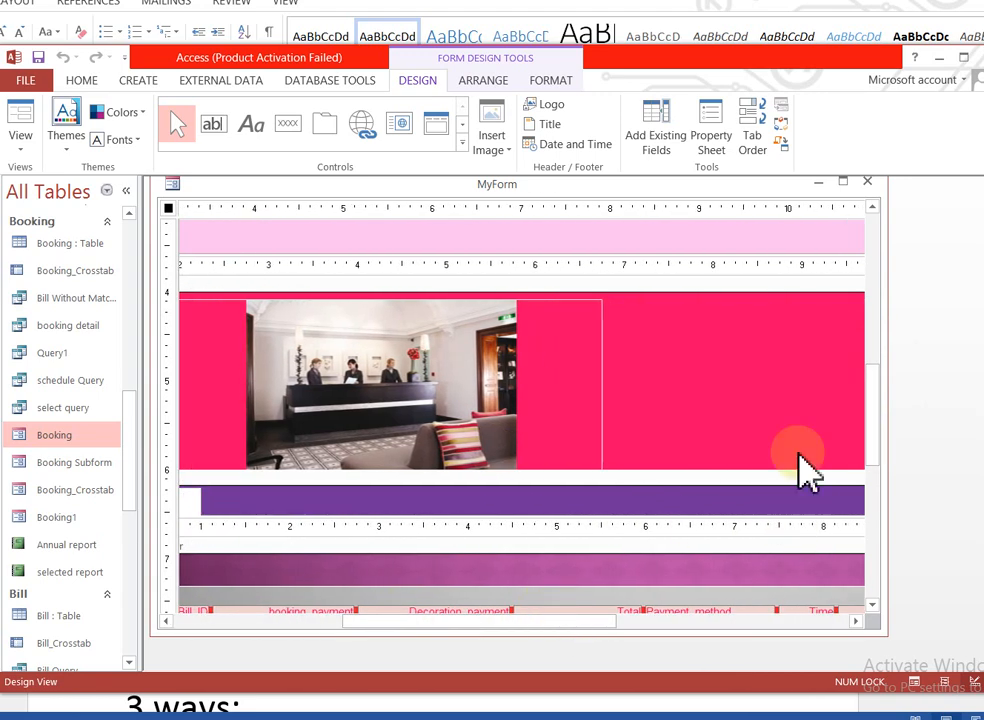
left_click(843, 181)
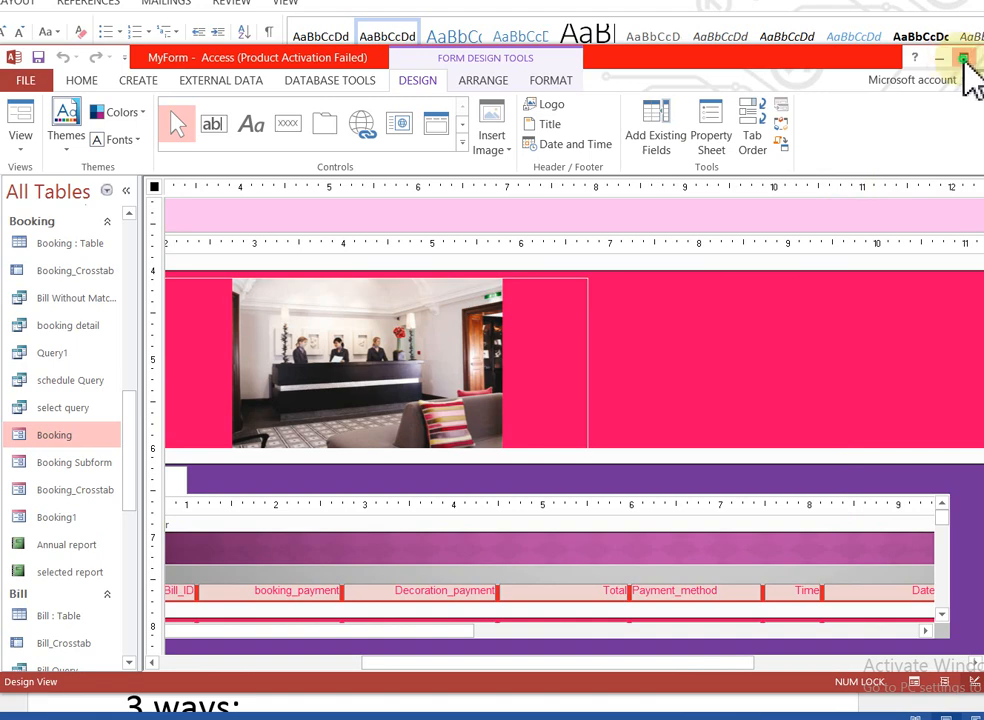
left_click(962, 58)
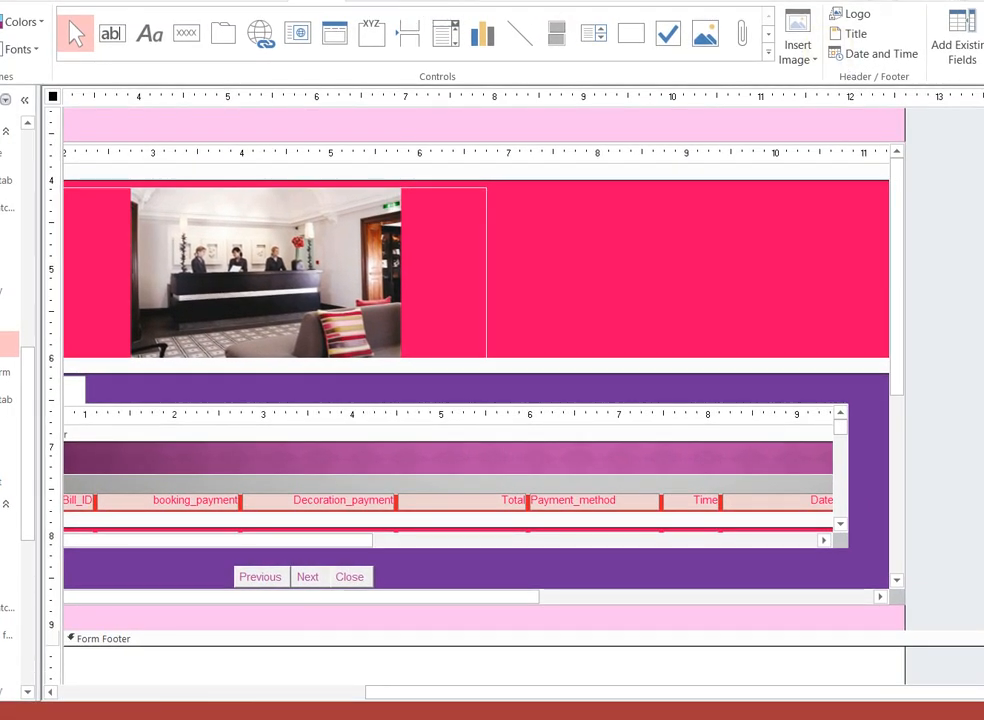
scroll(475, 400, "up", 5)
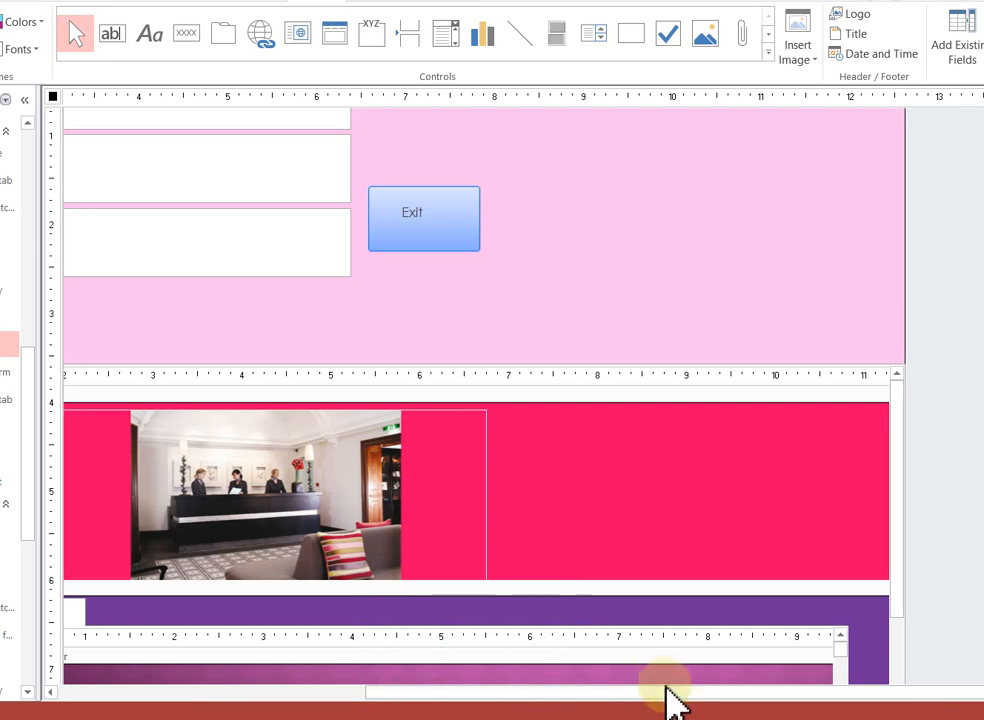
left_click_drag(666, 688, 433, 714)
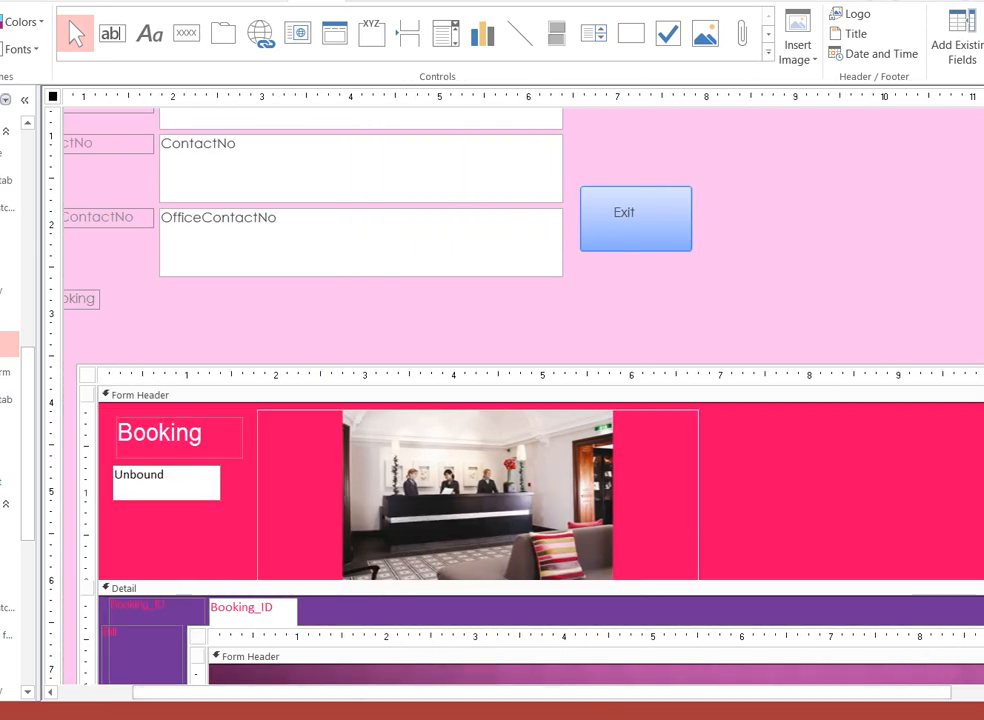
scroll(520, 400, "up", 3)
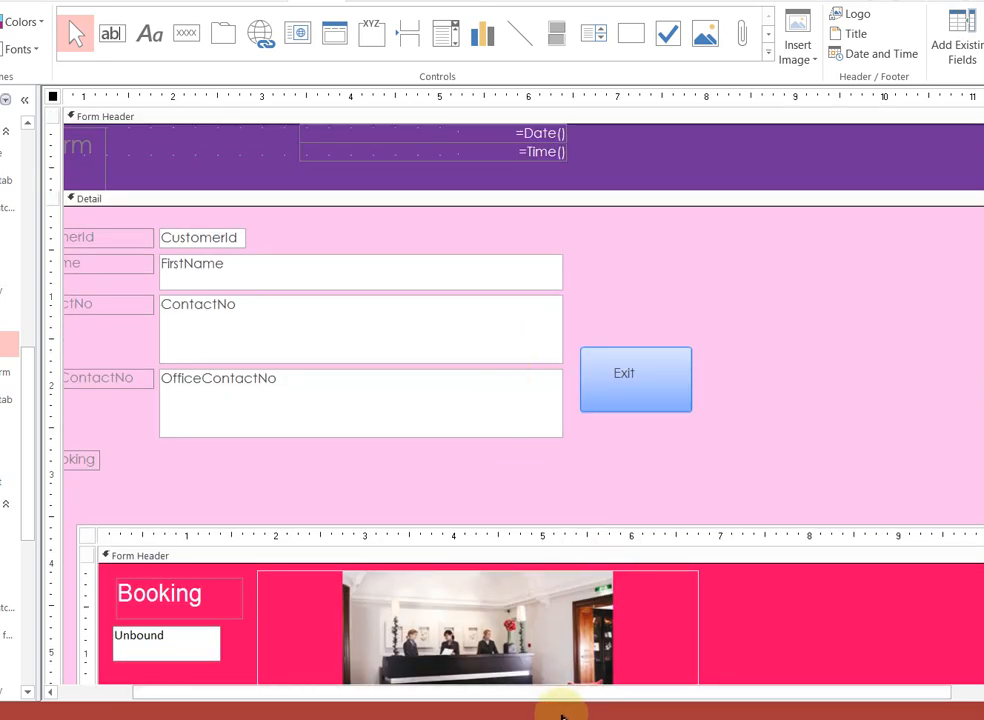
left_click_drag(576, 697, 400, 699)
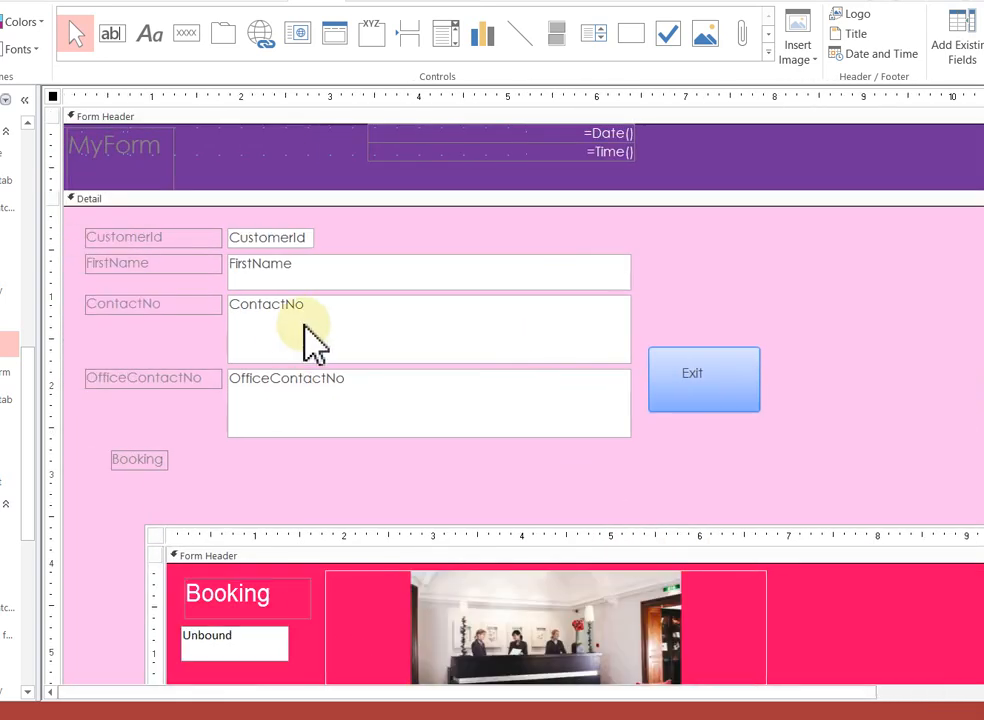